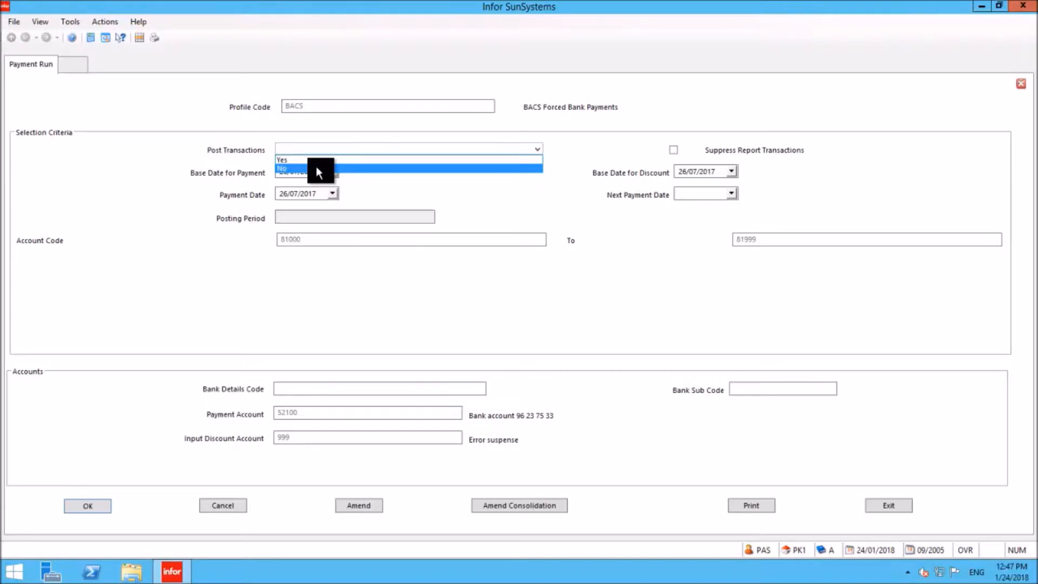
# - Set Post Transactions to Yes for the BACS payment run and accept the selection criteria
pyautogui.click(294, 159)
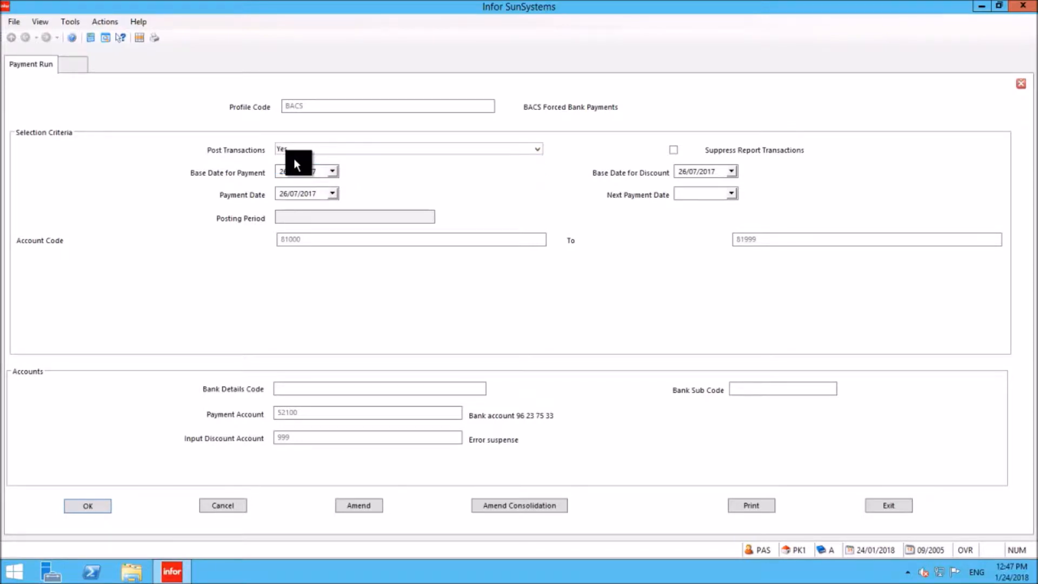
pyautogui.press('Return')
pyautogui.press('Return')
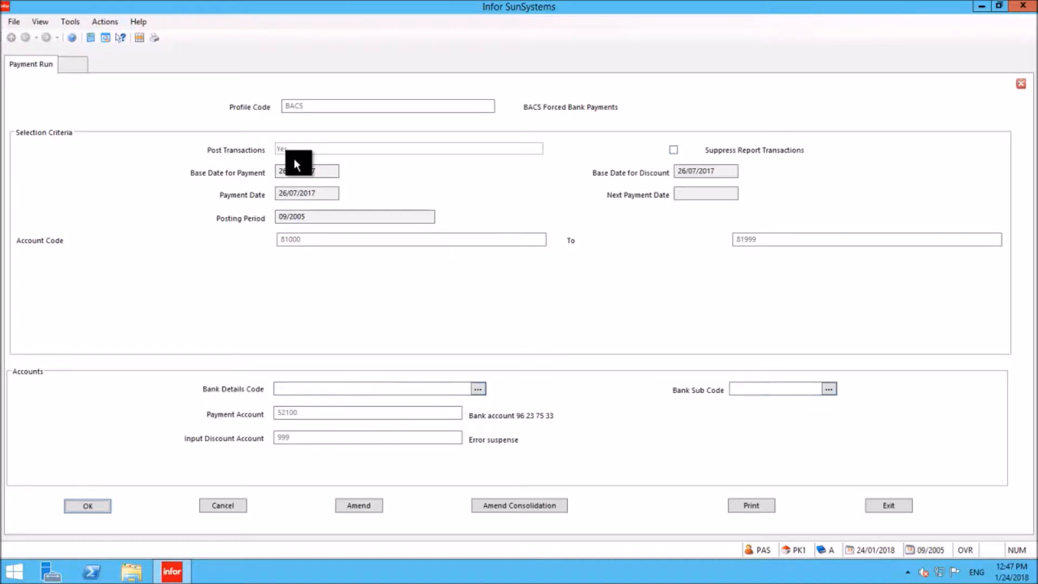
# - Enter BACS 210118 as the ledger payment reference and run the bank transfer, agreeing to proceed despite the bank account deficiency
pyautogui.write('BACS 210118')
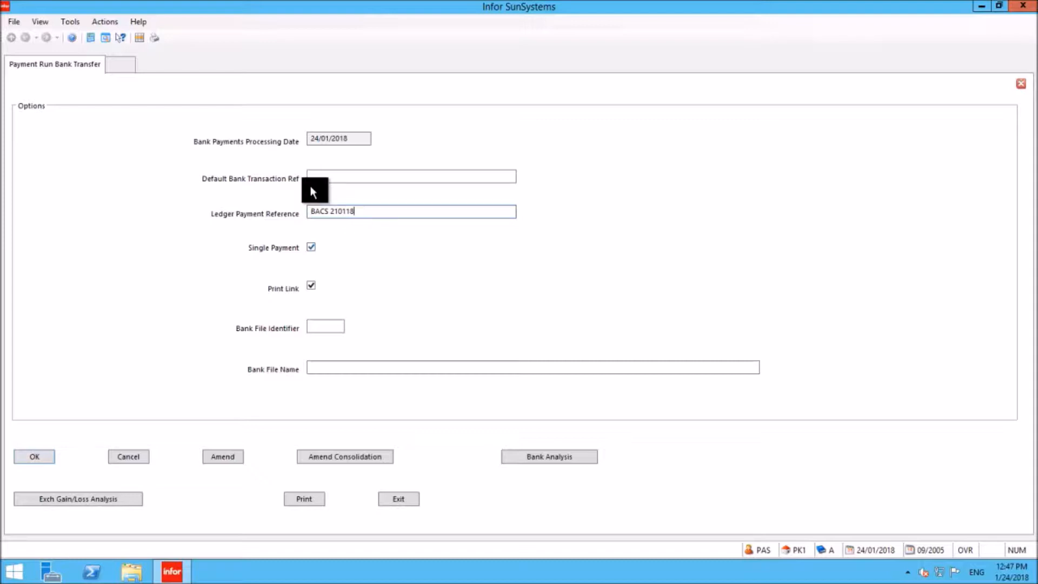
pyautogui.click(30, 457)
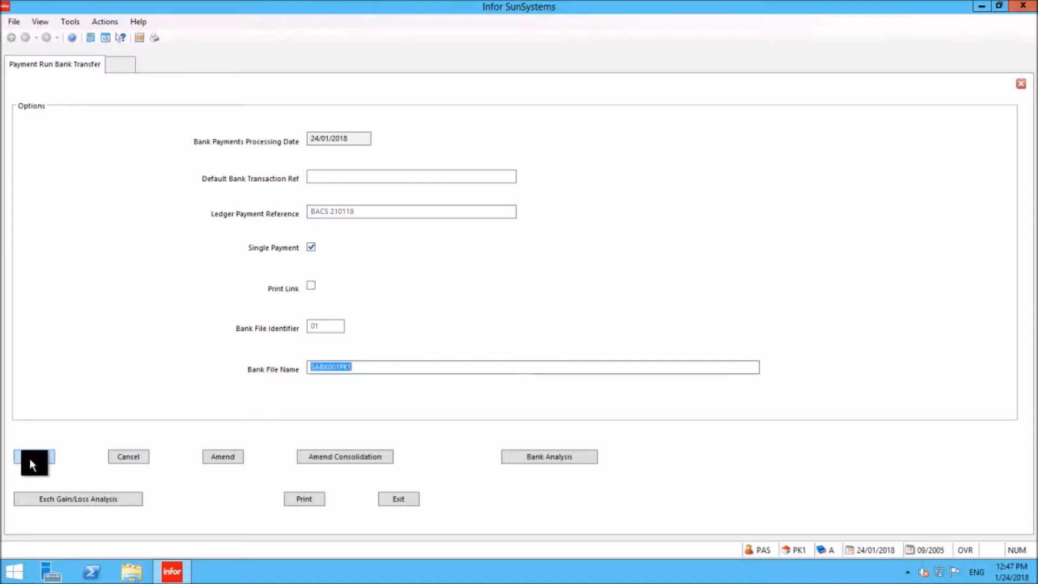
pyautogui.click(300, 498)
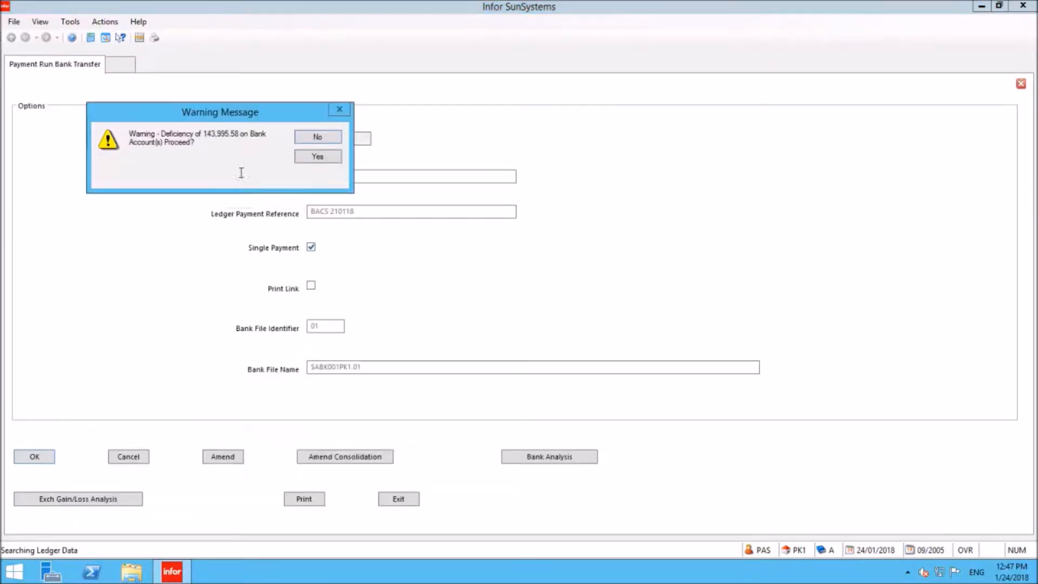
pyautogui.click(320, 157)
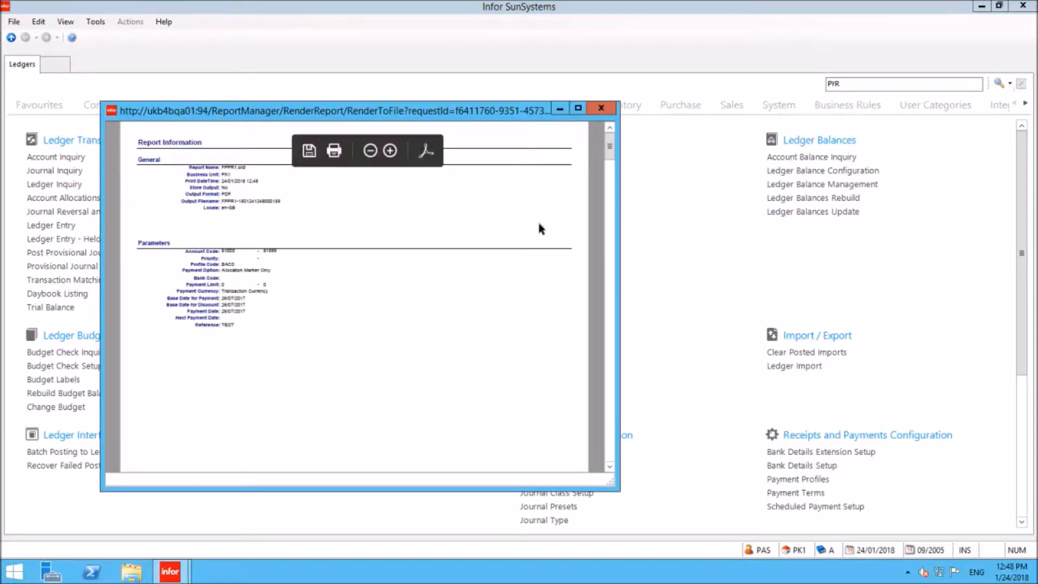
# - Examine the Payment Run Listing report from its parameters through to the report totals and bank interface summary
pyautogui.click(578, 108)
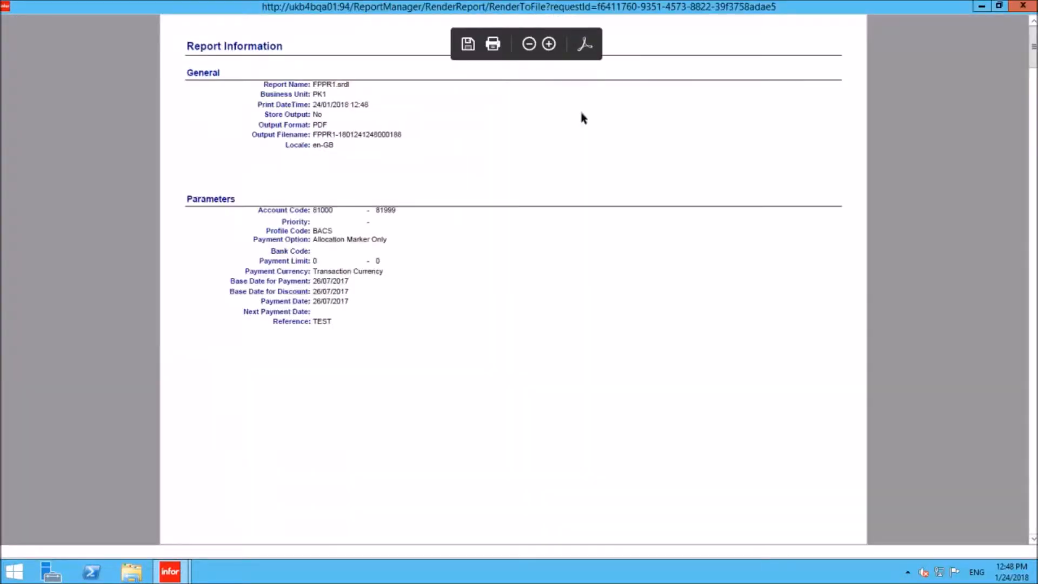
pyautogui.click(1033, 454)
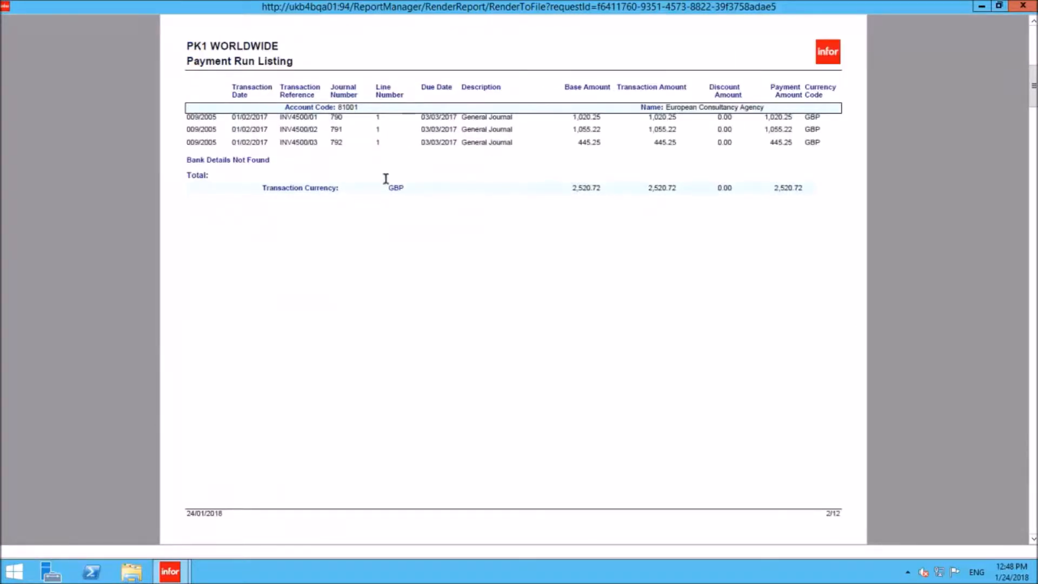
pyautogui.click(1032, 453)
pyautogui.click(1032, 453)
pyautogui.click(1033, 453)
pyautogui.click(1033, 453)
pyautogui.click(1033, 453)
pyautogui.click(1032, 453)
pyautogui.click(1033, 453)
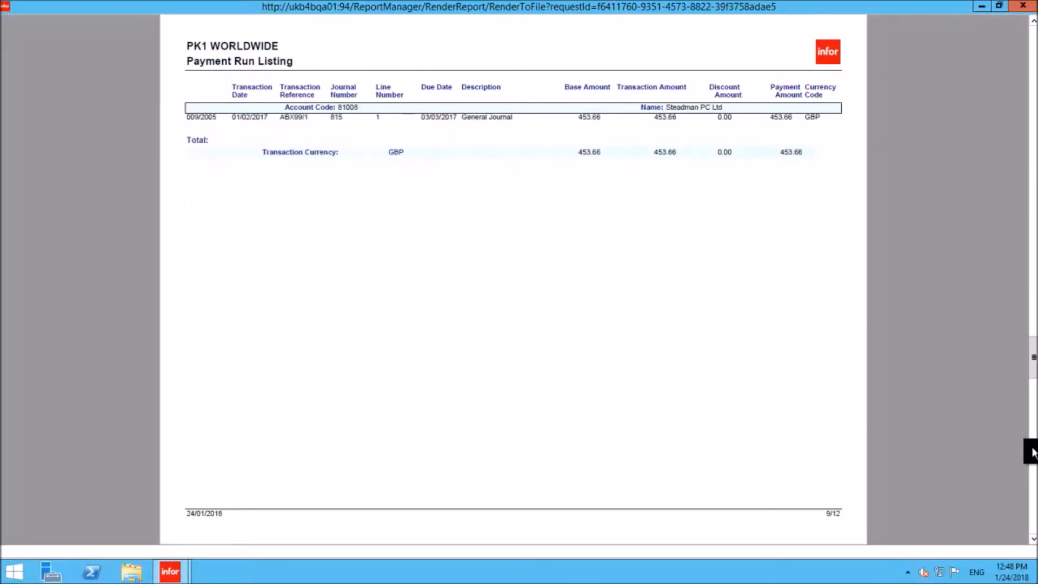
pyautogui.click(1032, 453)
pyautogui.click(1033, 453)
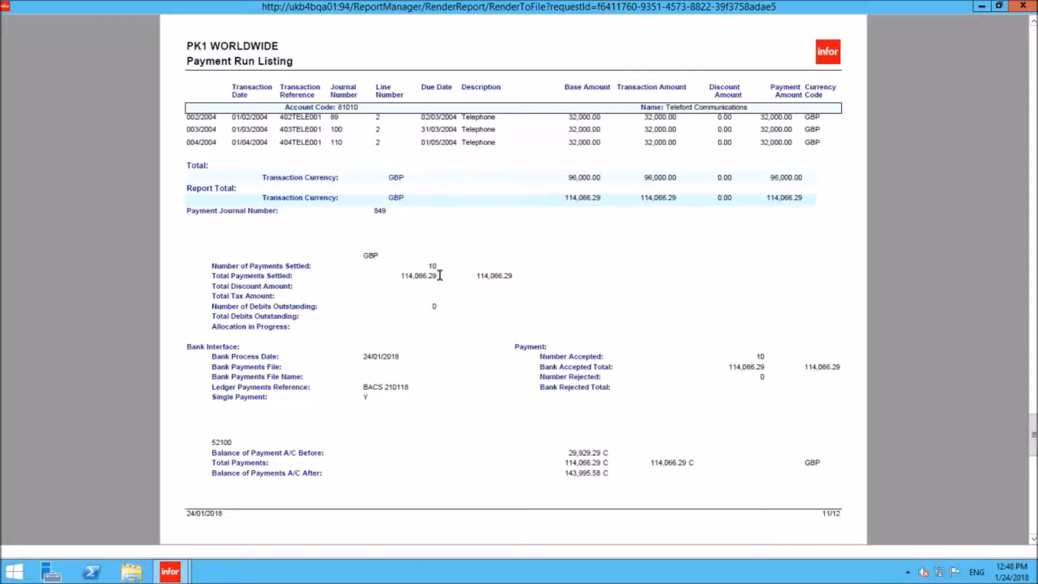
pyautogui.click(1000, 6)
pyautogui.moveTo(316, 103); pyautogui.dragTo(272, 71)
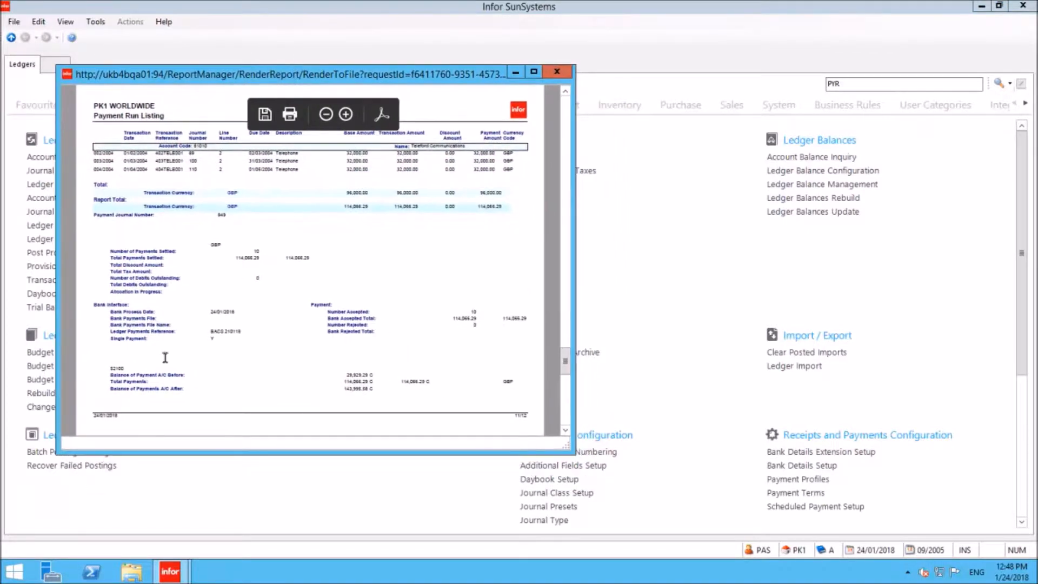
# - Launch B4B and sign in with the user ID PAY
pyautogui.click(16, 572)
pyautogui.write('suns')
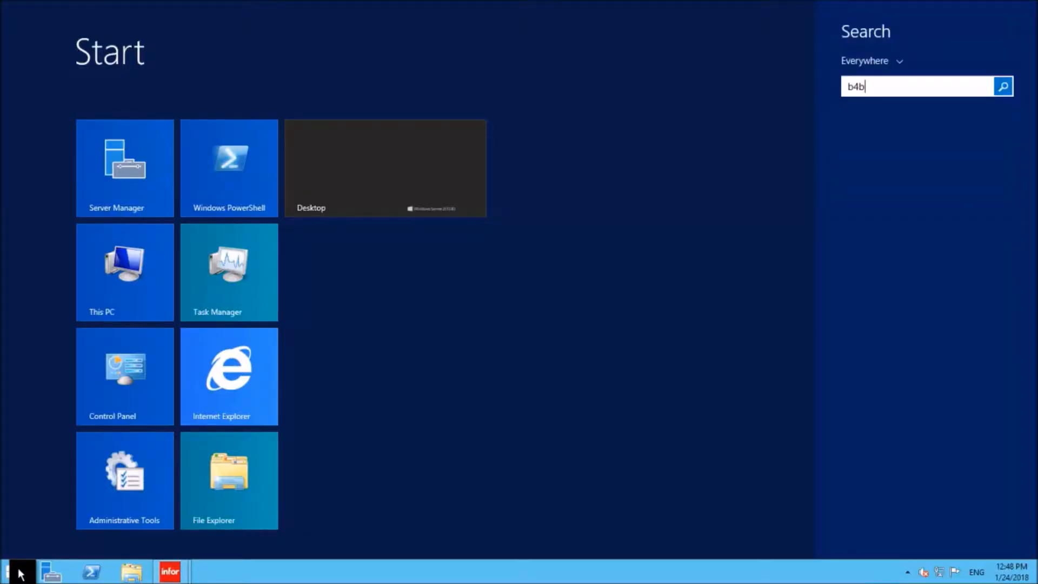
pyautogui.press('Return')
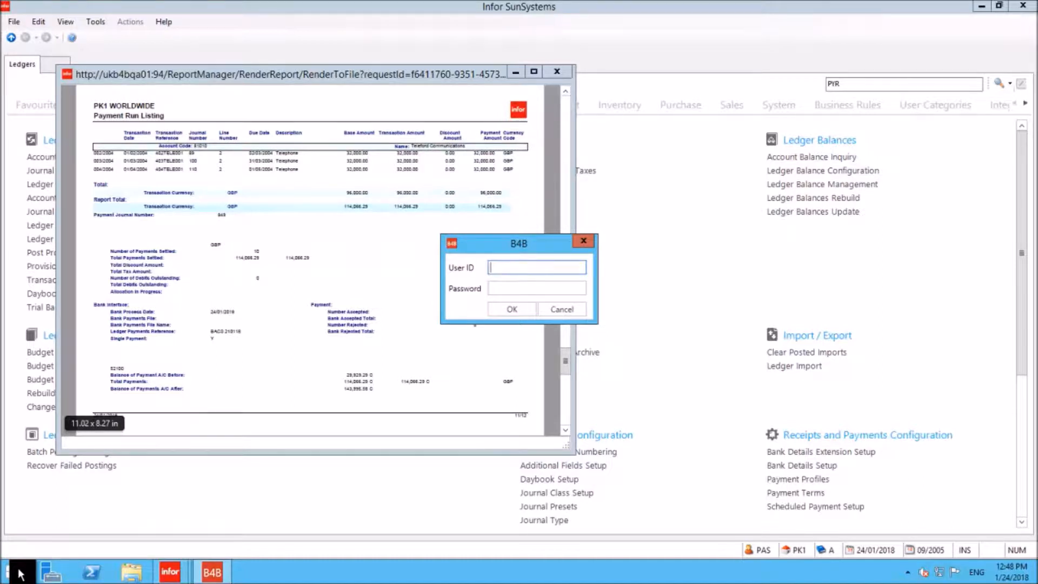
pyautogui.write('PAY')
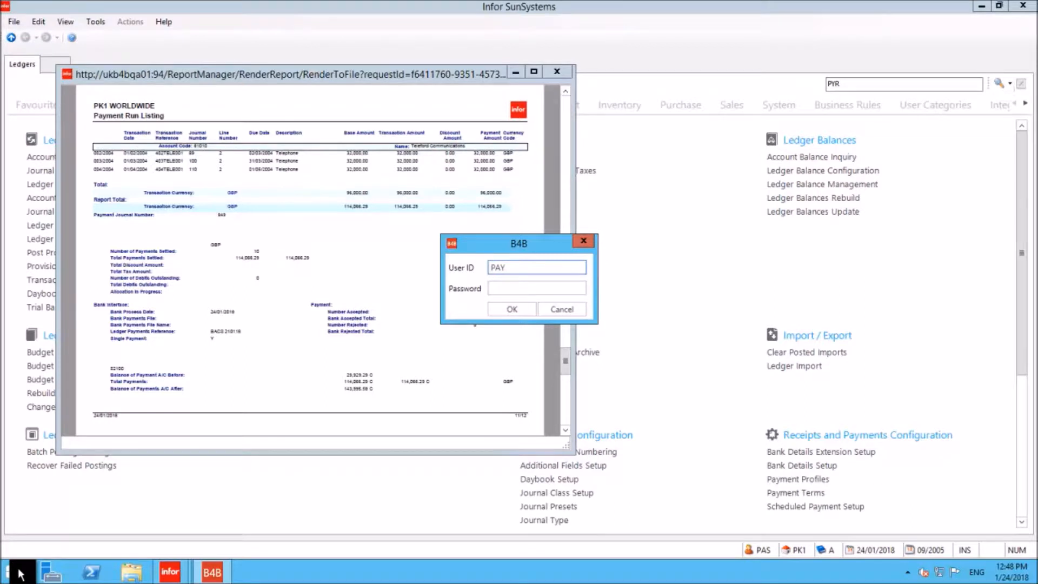
pyautogui.press('Return')
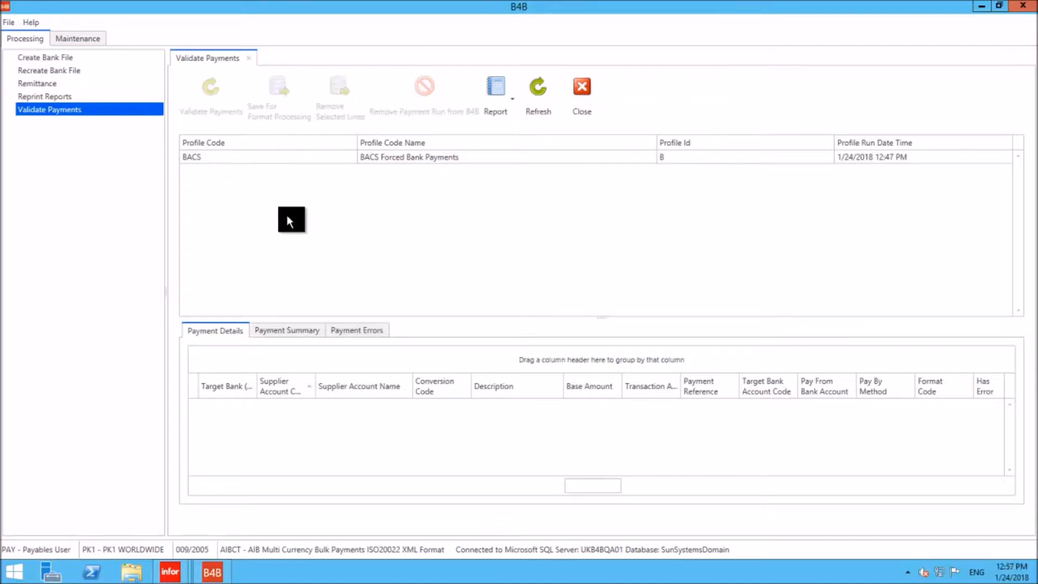
# - Load the BACS Forced Bank Payments run in Validate Payments, enlarge its payment details area and select the line flagged with an error
pyautogui.click(197, 156)
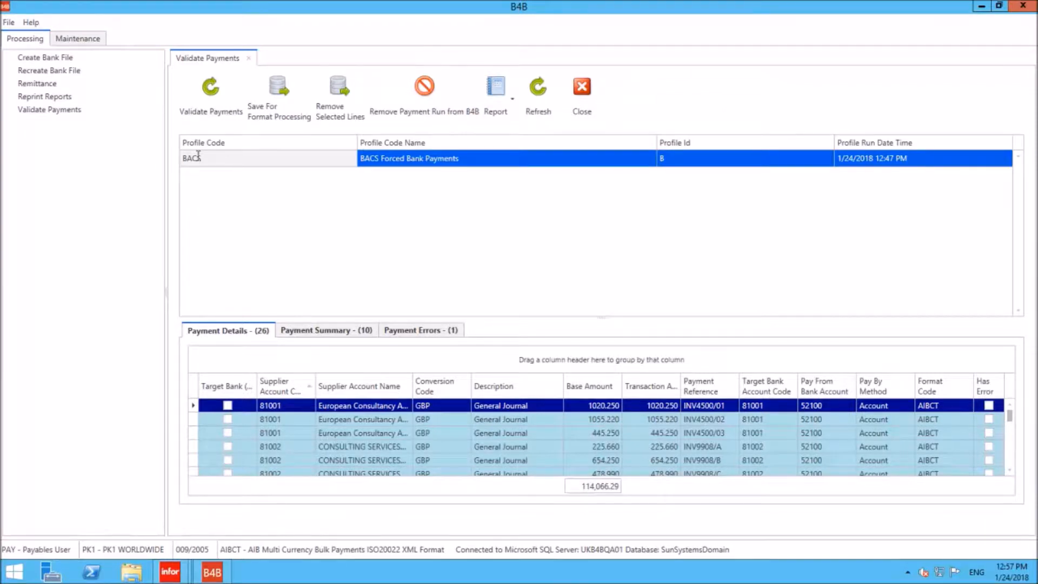
pyautogui.moveTo(603, 316); pyautogui.dragTo(602, 183)
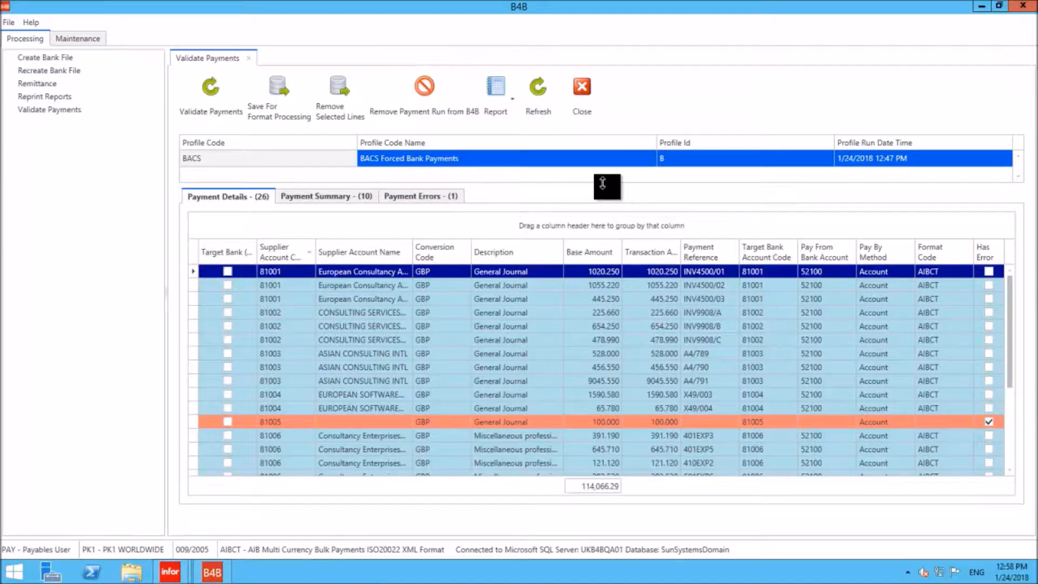
pyautogui.moveTo(1010, 359); pyautogui.dragTo(1015, 273)
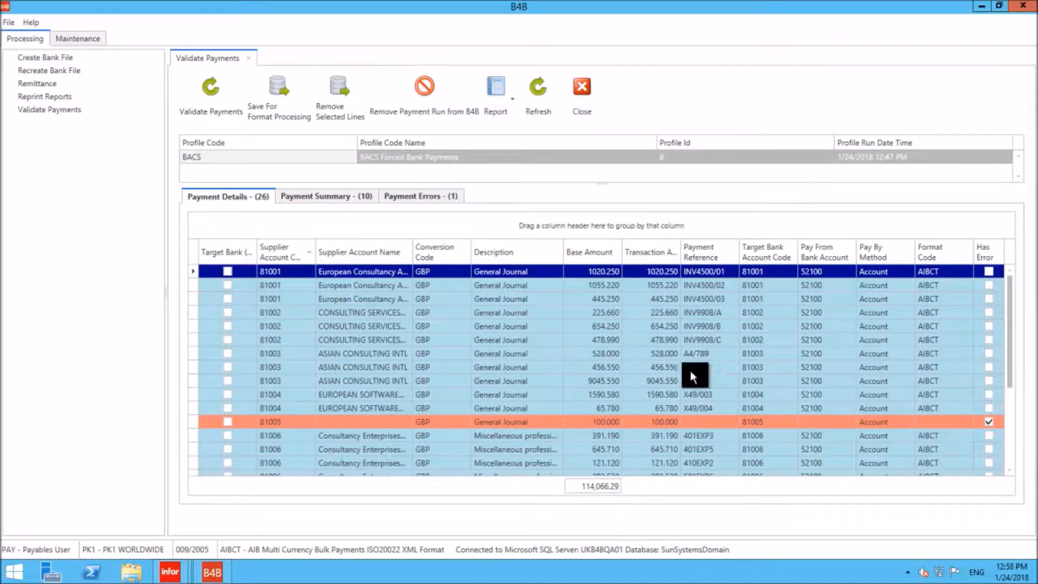
pyautogui.click(636, 421)
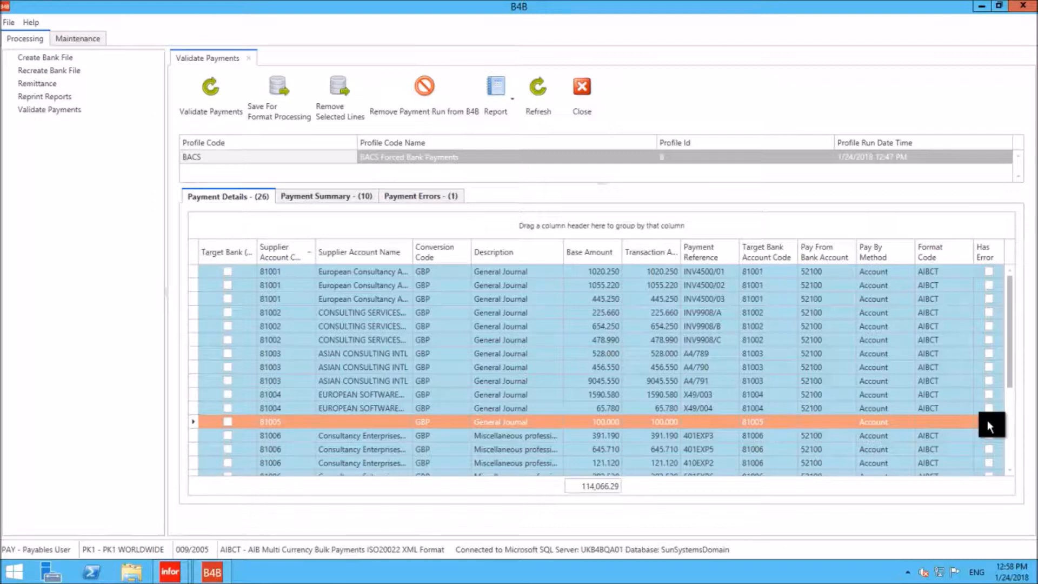
# - Review the payment summary with a widened Payment Reference column, and check the run's payment errors
pyautogui.click(359, 199)
pyautogui.click(226, 252)
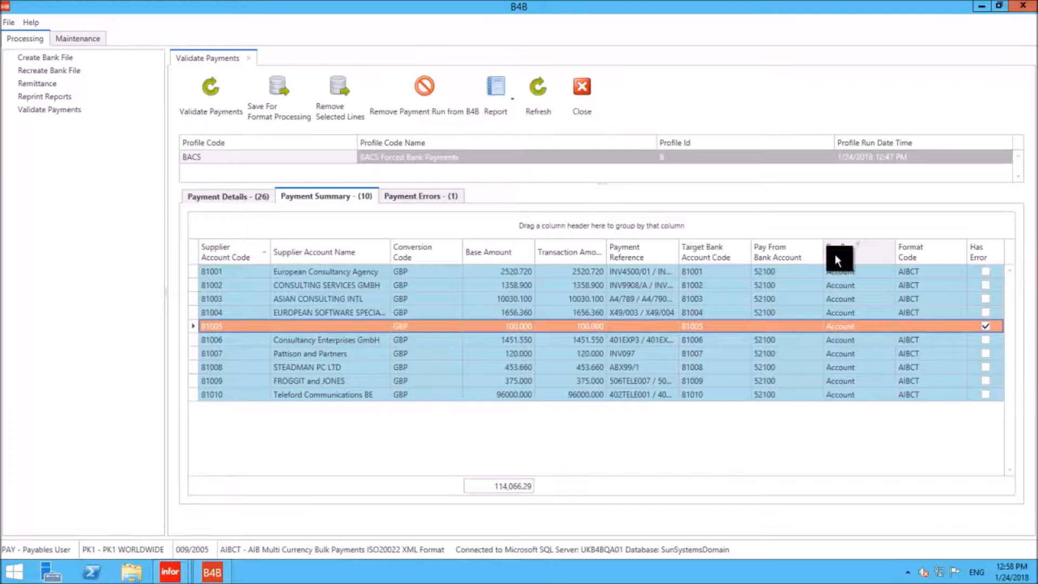
pyautogui.moveTo(679, 250); pyautogui.dragTo(769, 253)
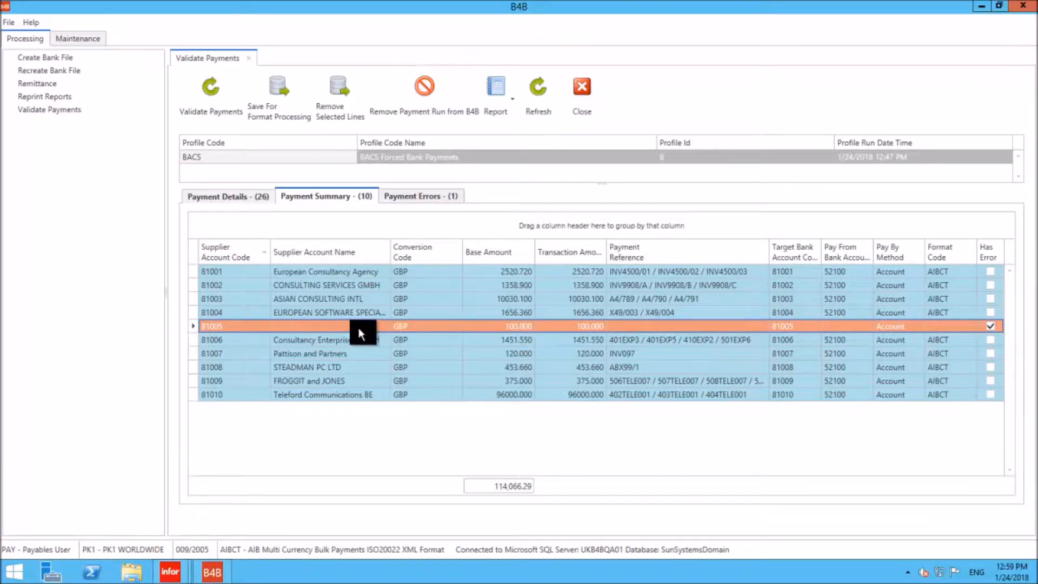
pyautogui.click(407, 196)
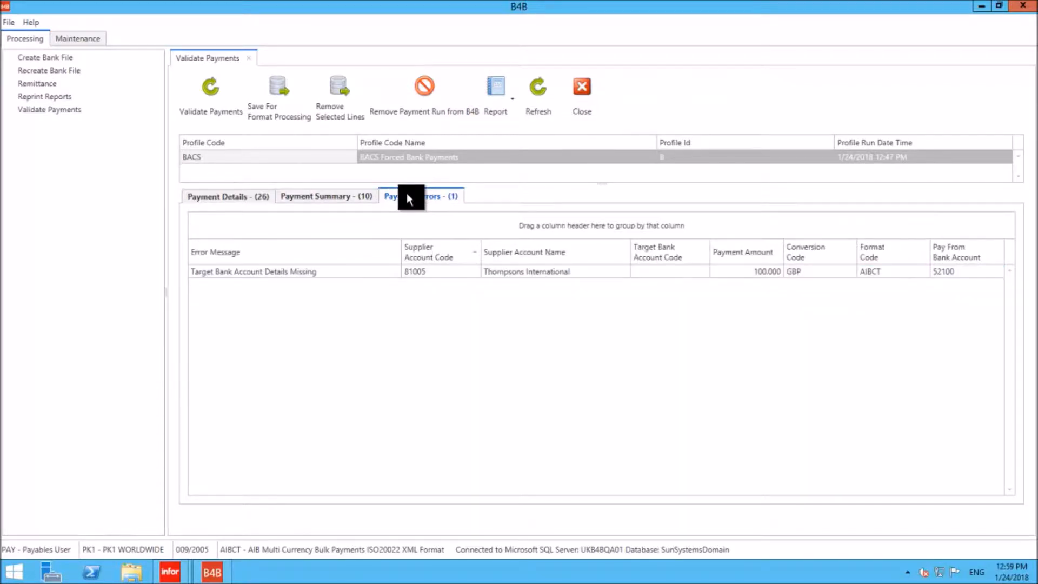
pyautogui.click(353, 276)
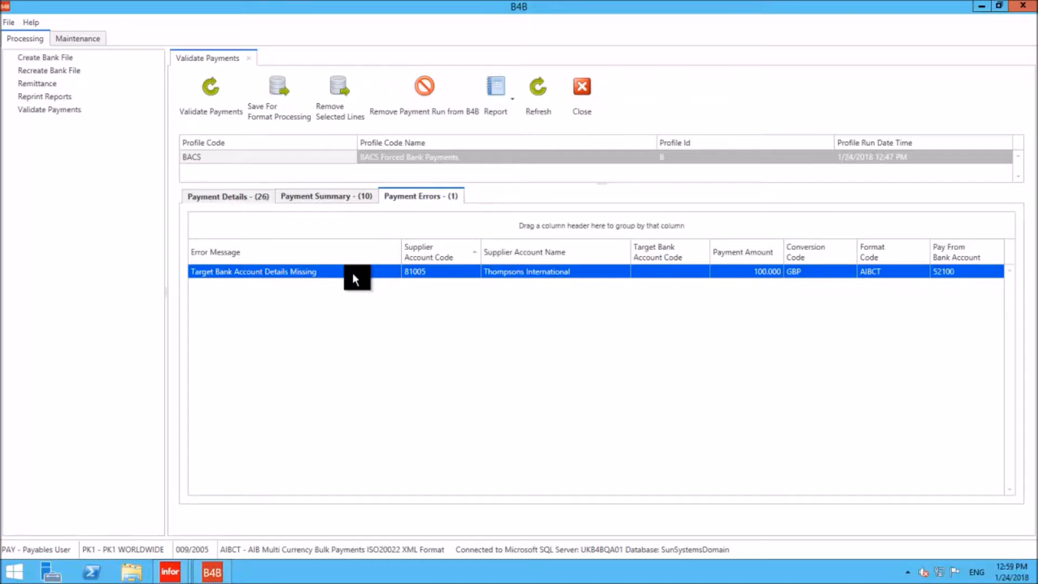
# - Close Validate Payments, exit B4B and sign back in with the user ID BANK
pyautogui.click(583, 99)
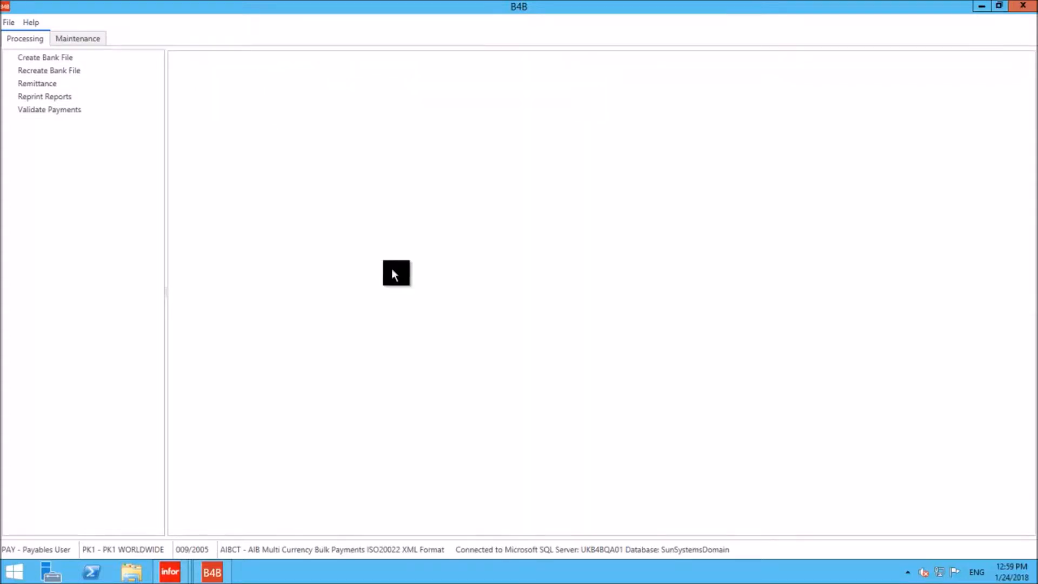
pyautogui.click(1028, 13)
pyautogui.click(12, 568)
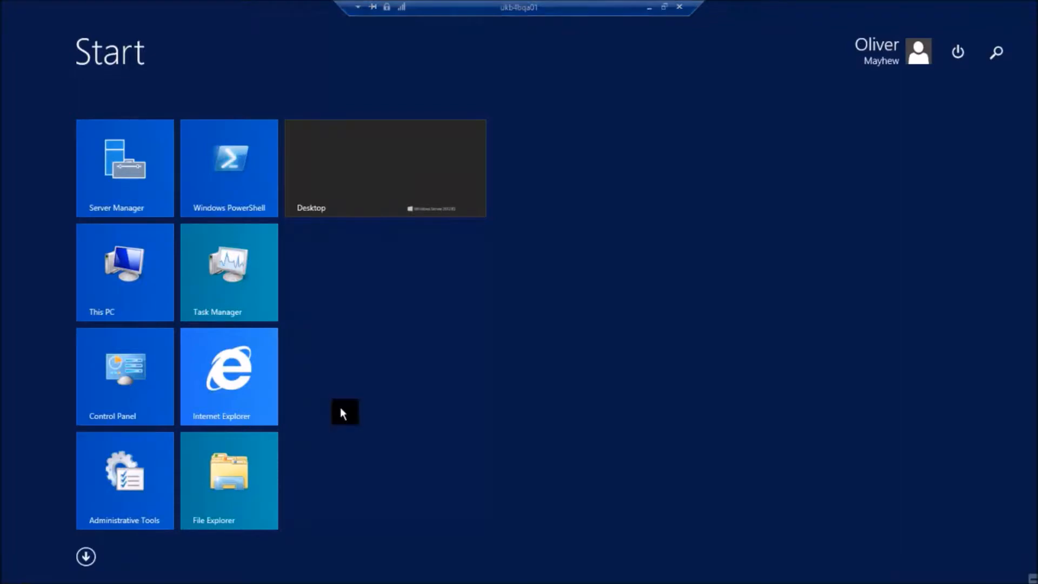
pyautogui.write('b4b')
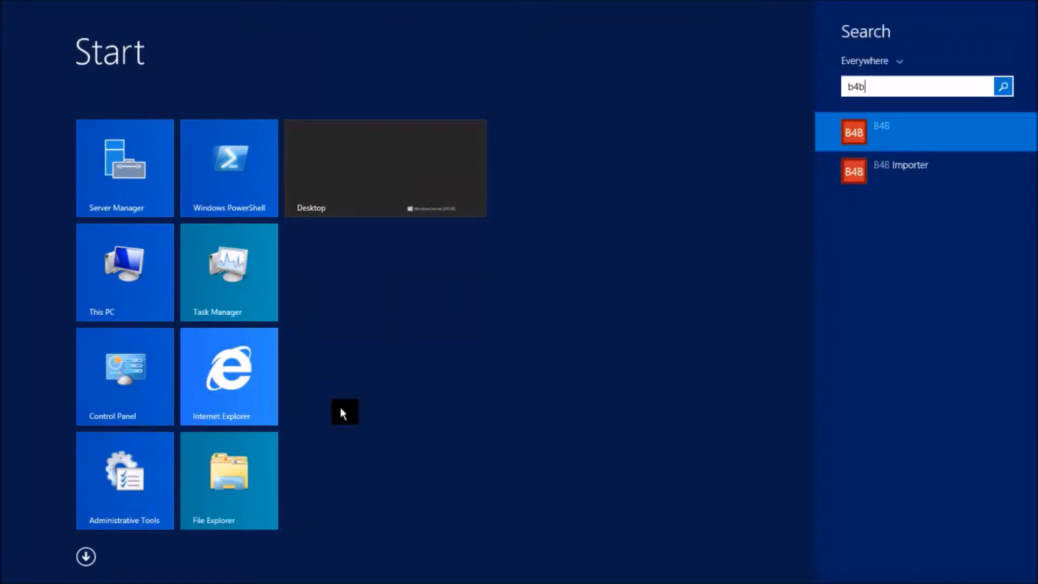
pyautogui.press('Escape')
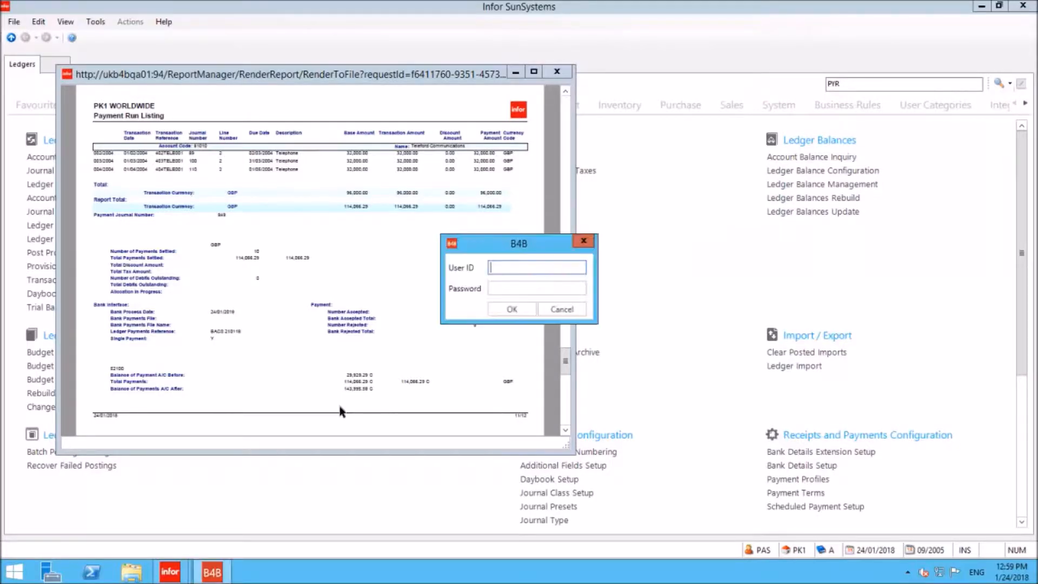
pyautogui.write('BANK')
pyautogui.press('Return')
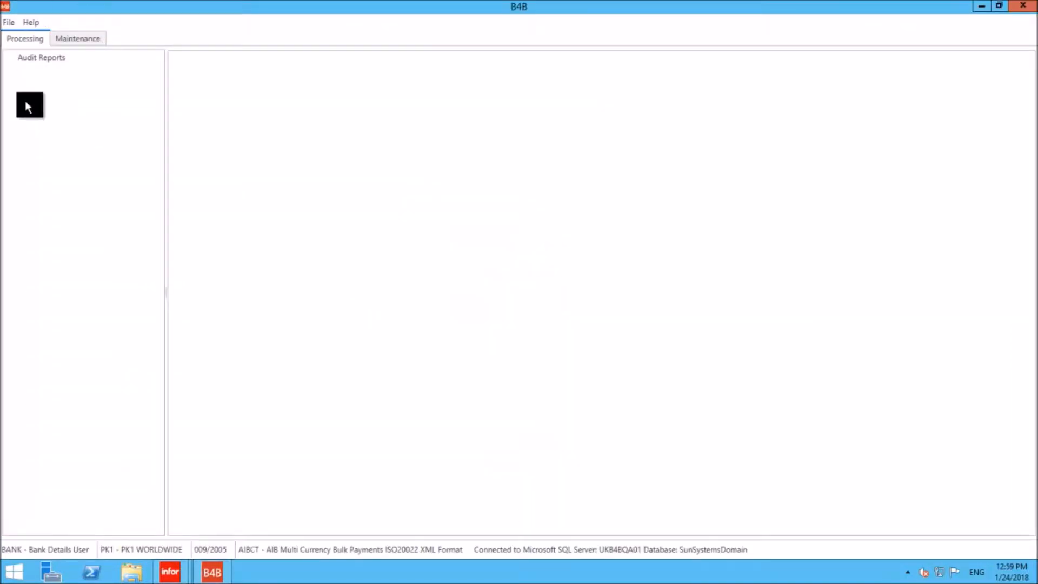
# - Open the Target Bank maintenance form, check the available payment types and start a new target bank record
pyautogui.click(84, 41)
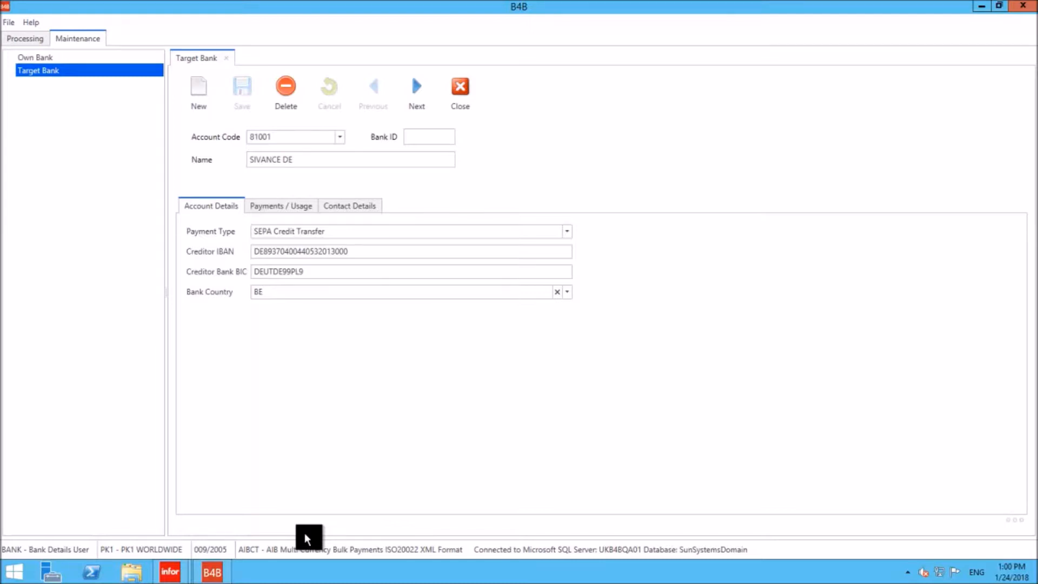
pyautogui.click(567, 235)
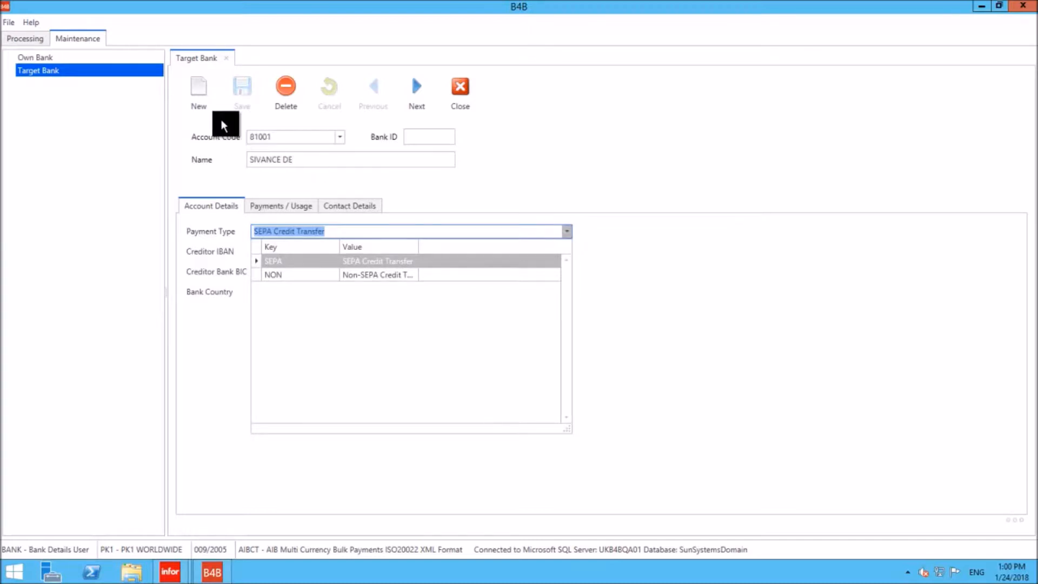
pyautogui.click(205, 98)
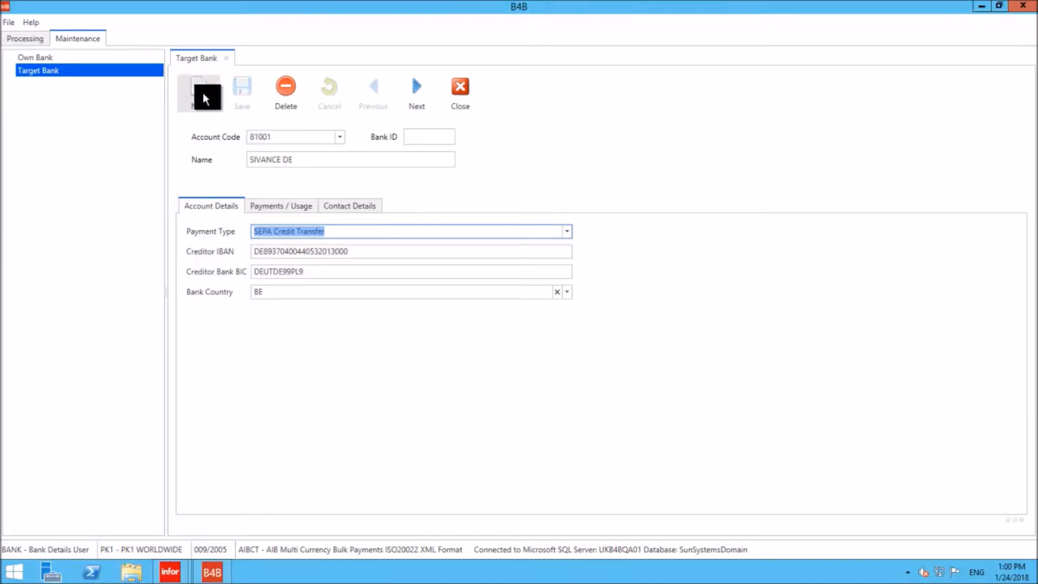
pyautogui.click(205, 98)
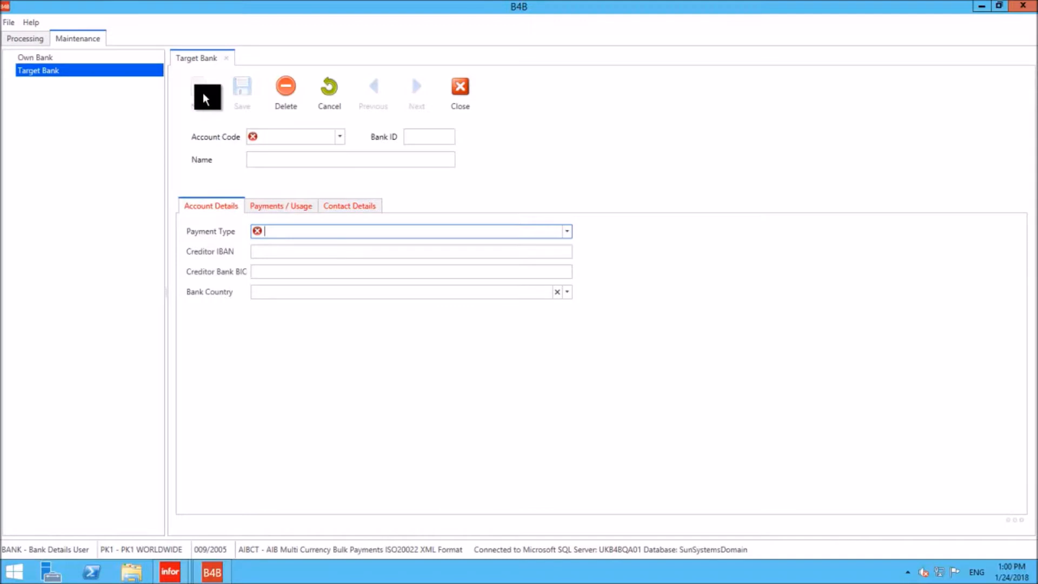
# - Enter Thompsons International's supplier account code, bank ID GBP and payment type Non-SEPA Credit Transfer in the new target bank record
pyautogui.click(275, 137)
pyautogui.write('81005')
pyautogui.press('Tab')
pyautogui.write('GBP')
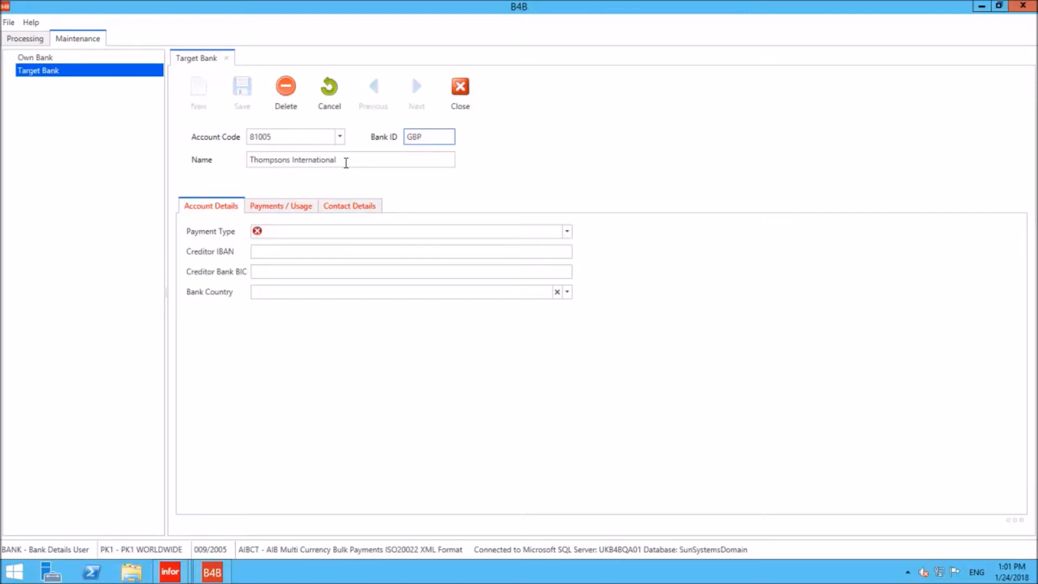
pyautogui.click(567, 237)
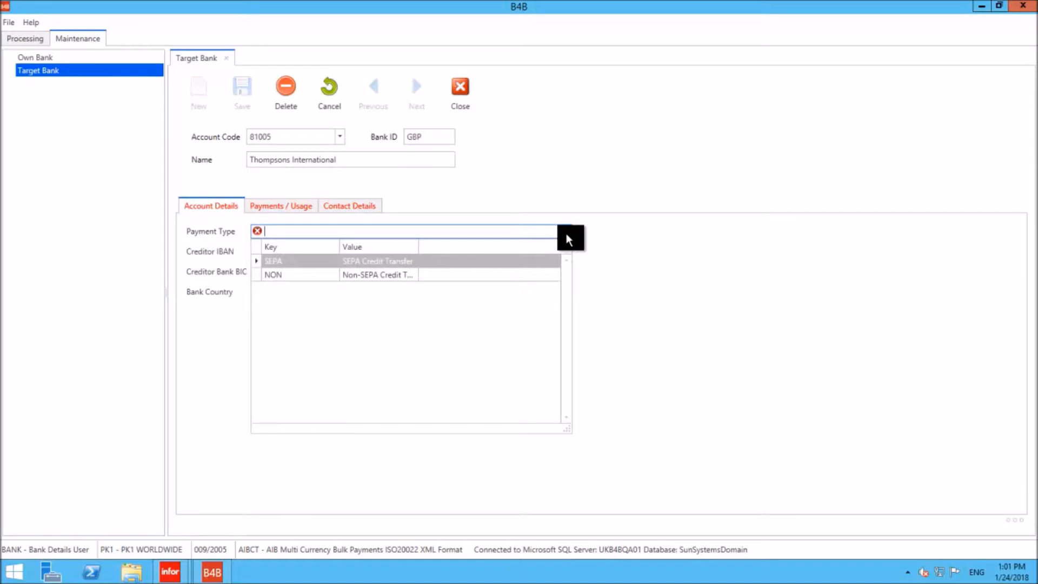
pyautogui.click(296, 275)
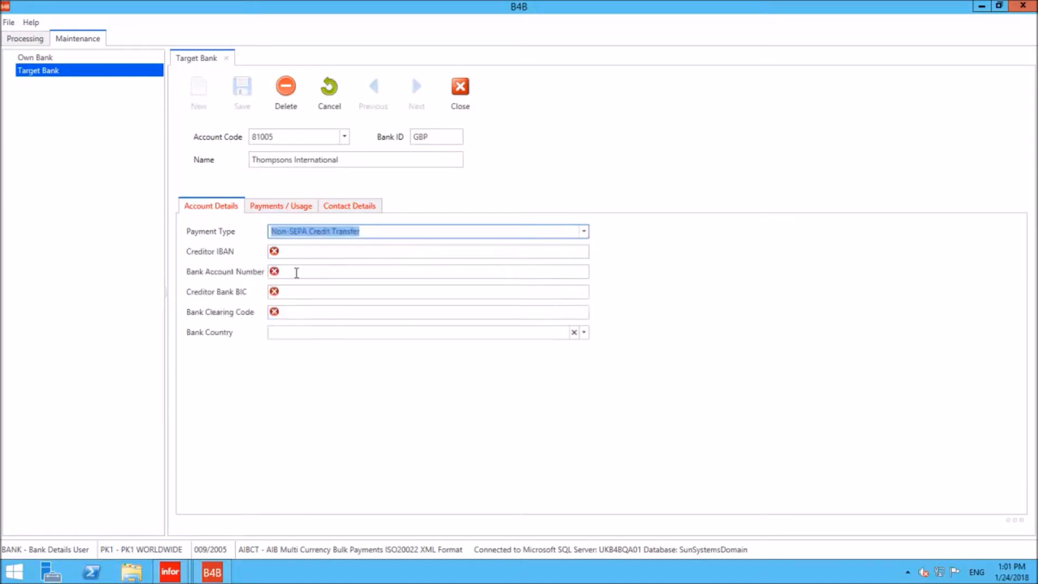
# - Switch the payment type to SEPA Credit Transfer to compare its fields, and set it back to Non-SEPA Credit Transfer
pyautogui.click(585, 236)
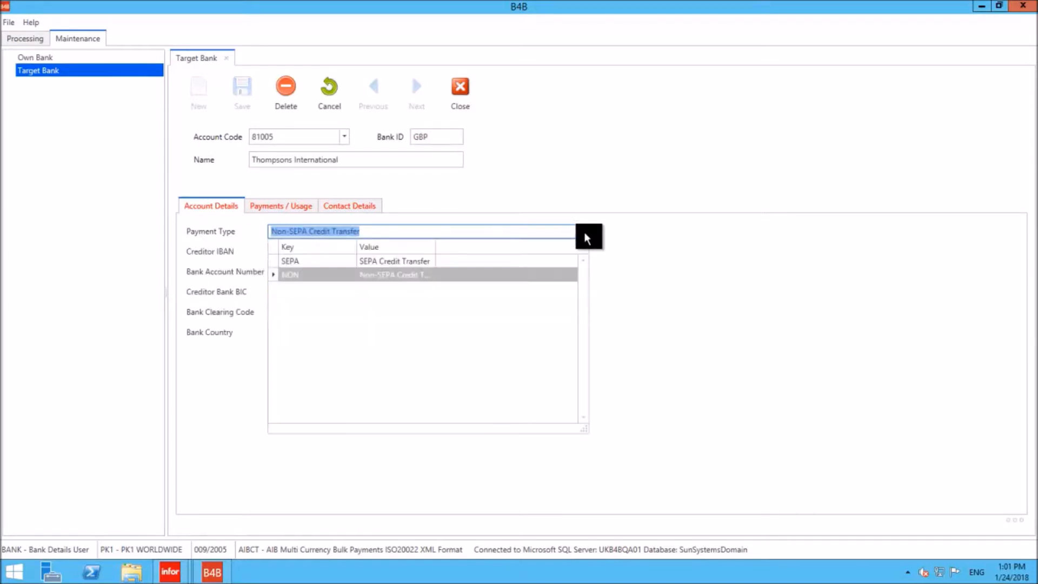
pyautogui.click(301, 262)
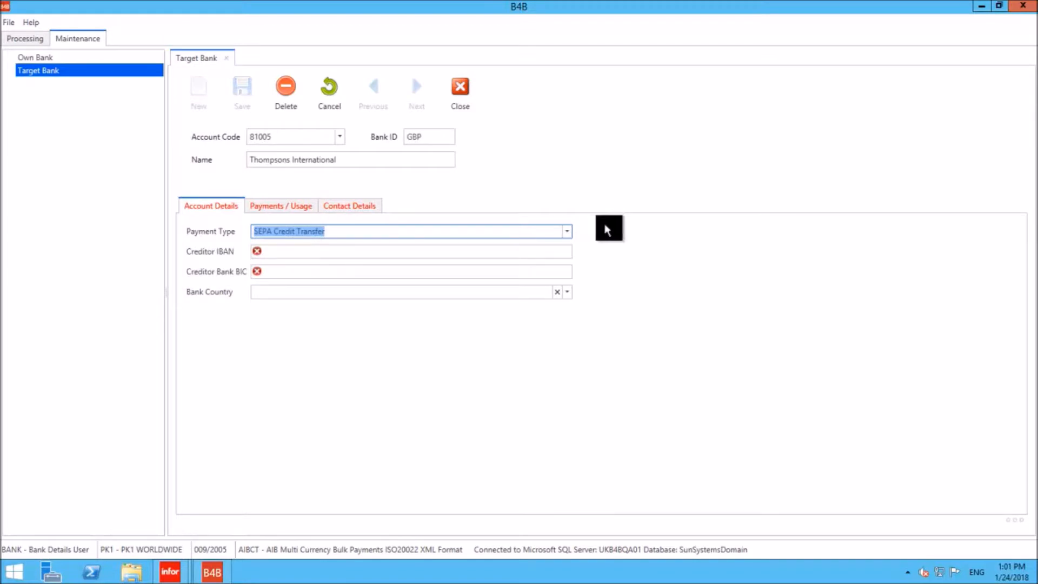
pyautogui.click(567, 232)
pyautogui.click(281, 276)
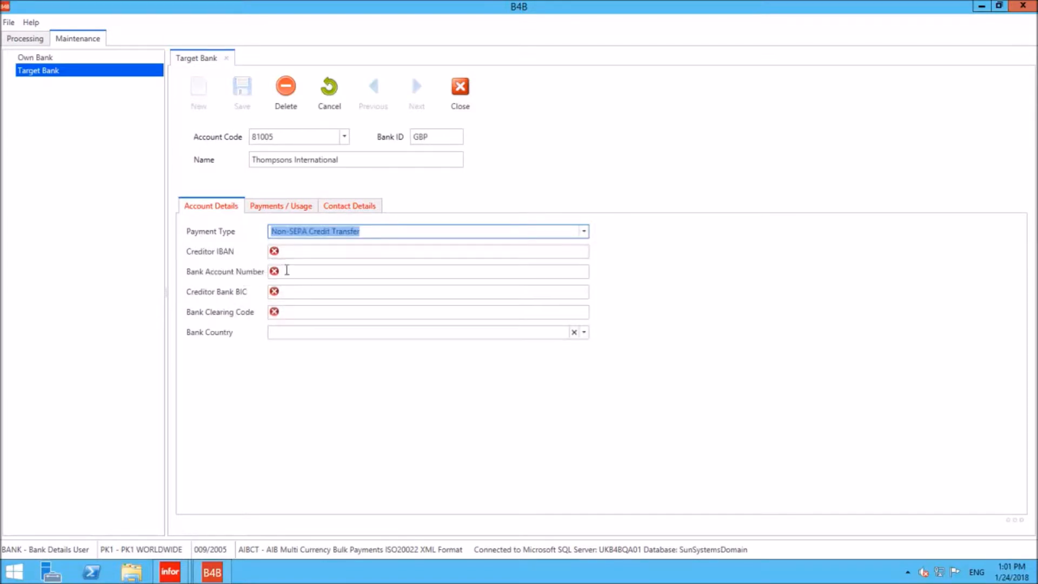
# - Enter the supplier's bank account number, bank clearing code 102030 and bank country GB in the account details
pyautogui.click(287, 271)
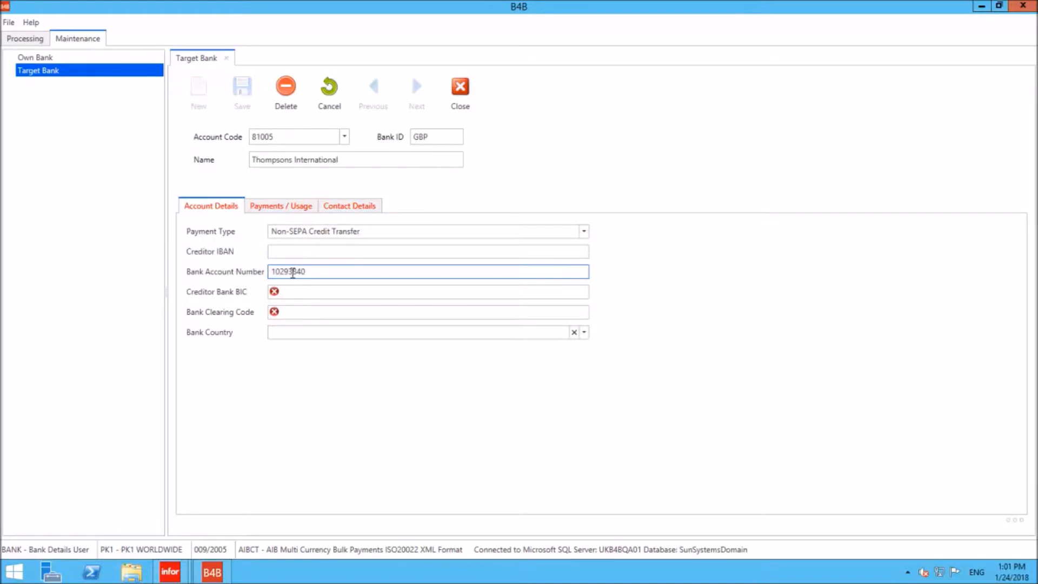
pyautogui.press('Tab')
pyautogui.press('Tab')
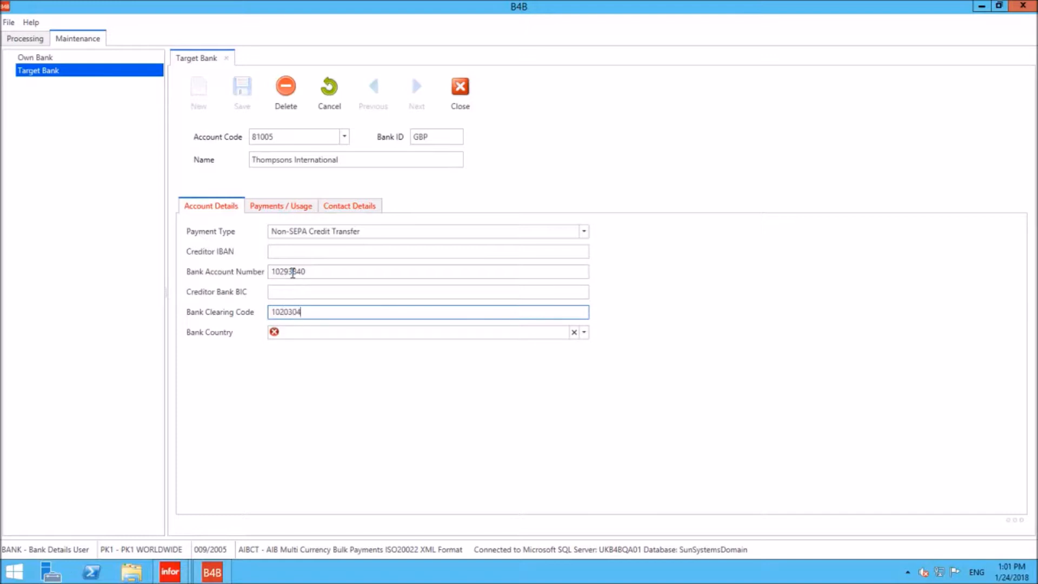
pyautogui.press('BackSpace')
pyautogui.press('Tab')
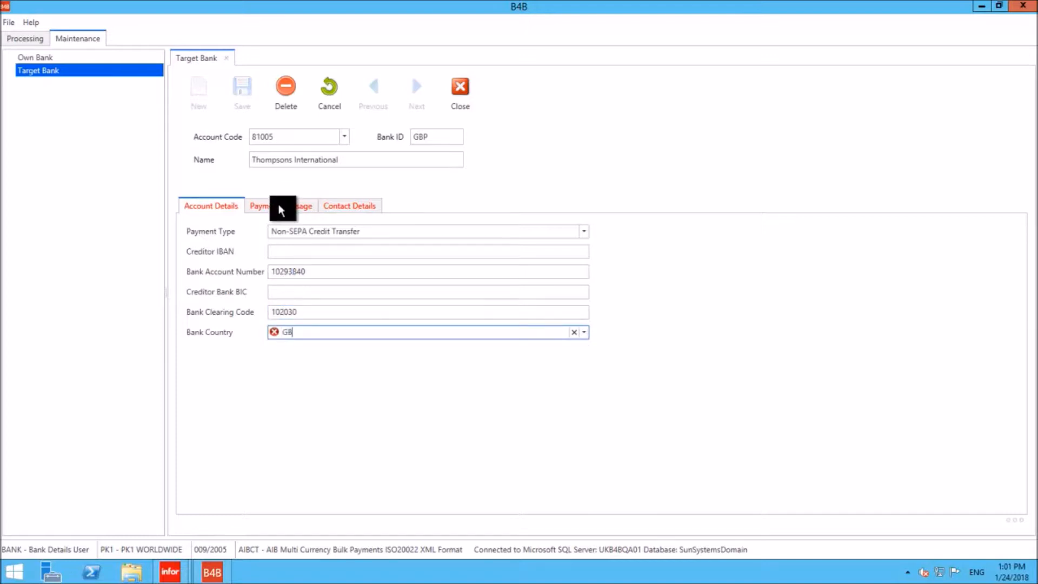
# - In the payment usage details, set the match and payment currencies to GBP and the charge bearer to Charges Paid by you
pyautogui.click(278, 205)
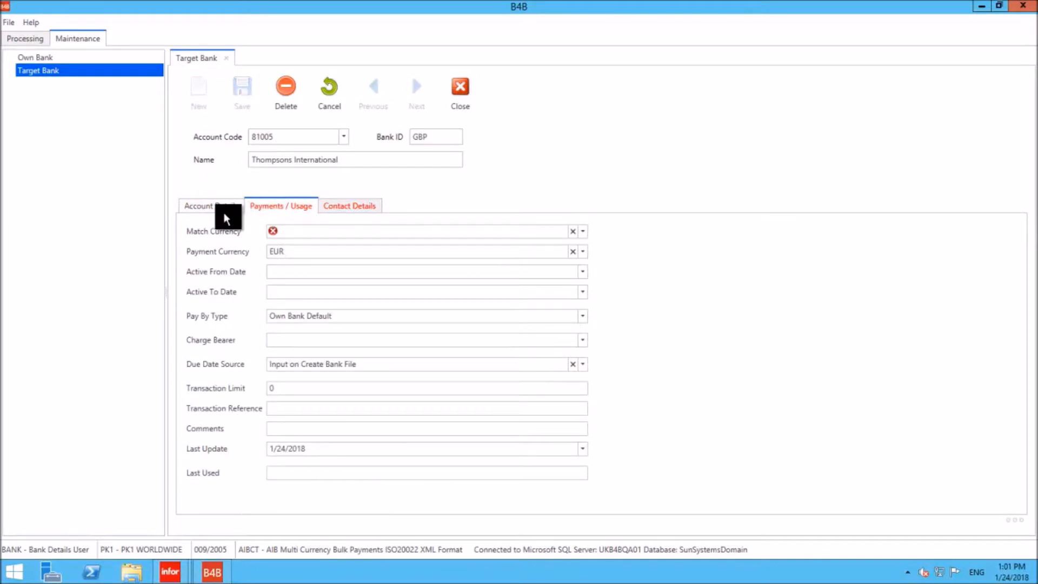
pyautogui.click(285, 233)
pyautogui.write('GBP')
pyautogui.press('Tab')
pyautogui.write('GBP')
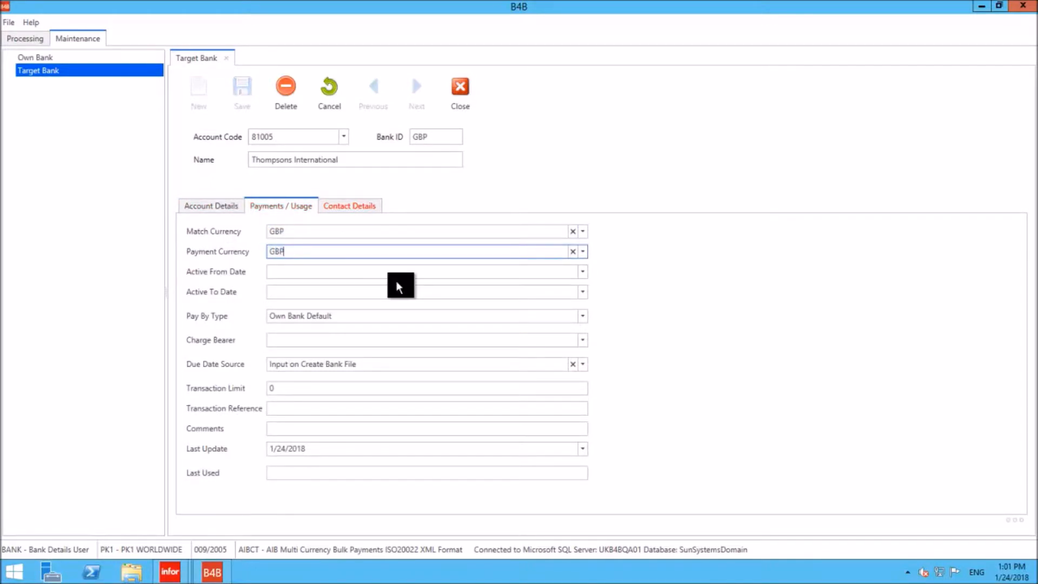
pyautogui.click(292, 231)
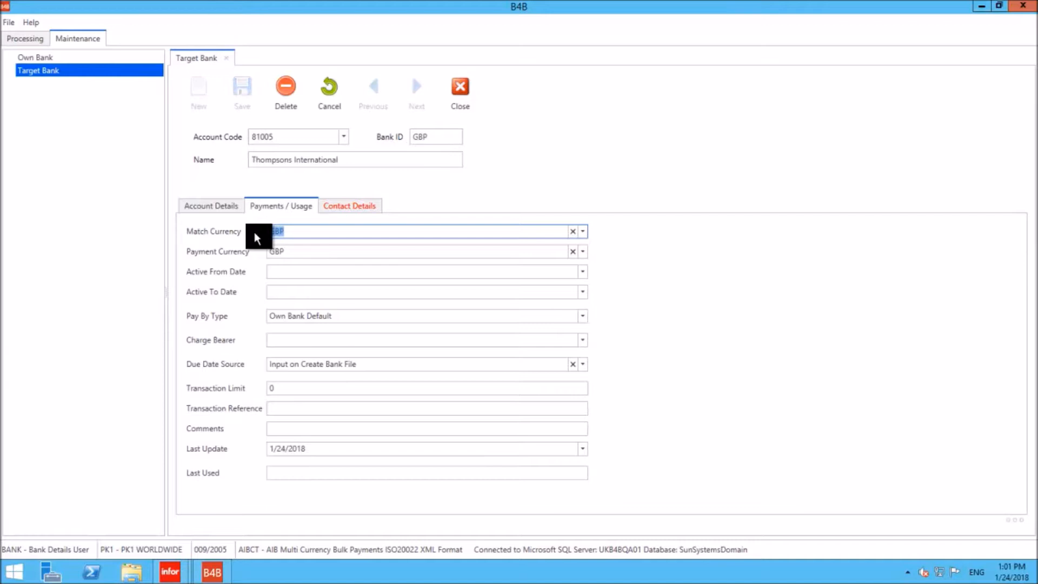
pyautogui.click(267, 253)
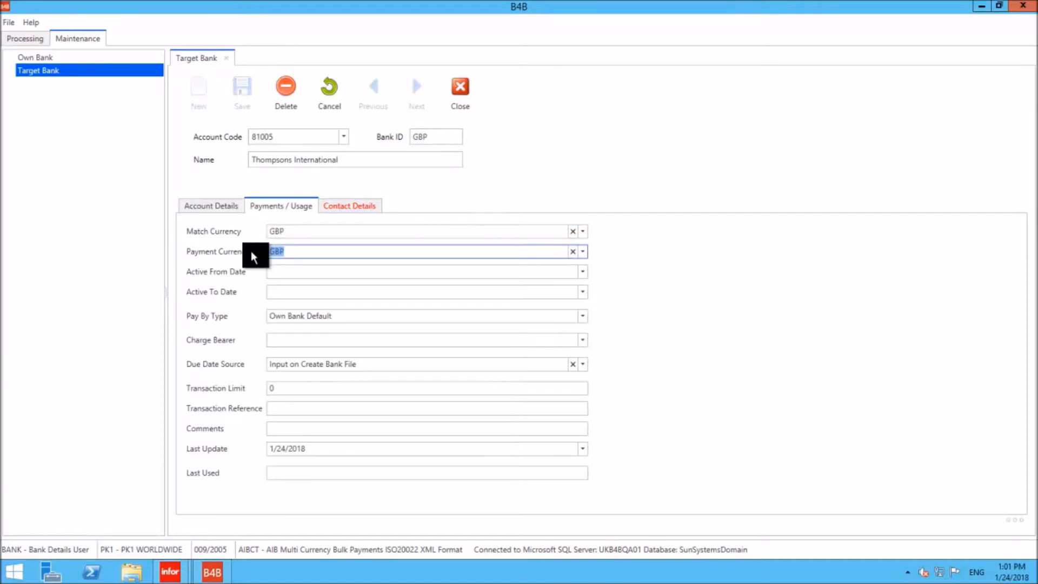
pyautogui.click(582, 340)
pyautogui.click(306, 371)
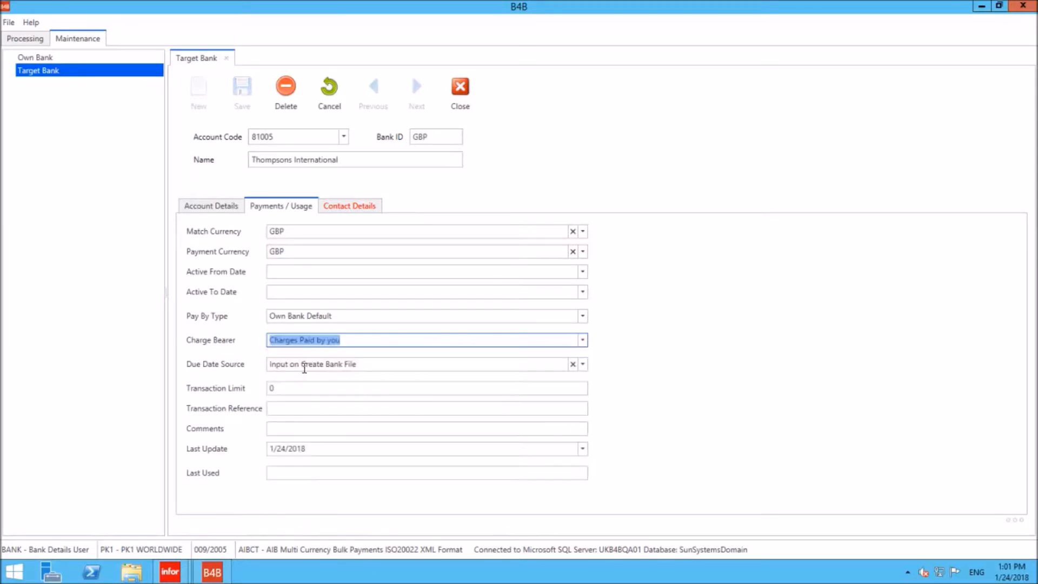
# - In the contact details, copy Thompsons International from the name into the creditor name and enter Address1 as beneficiary address 1
pyautogui.click(342, 216)
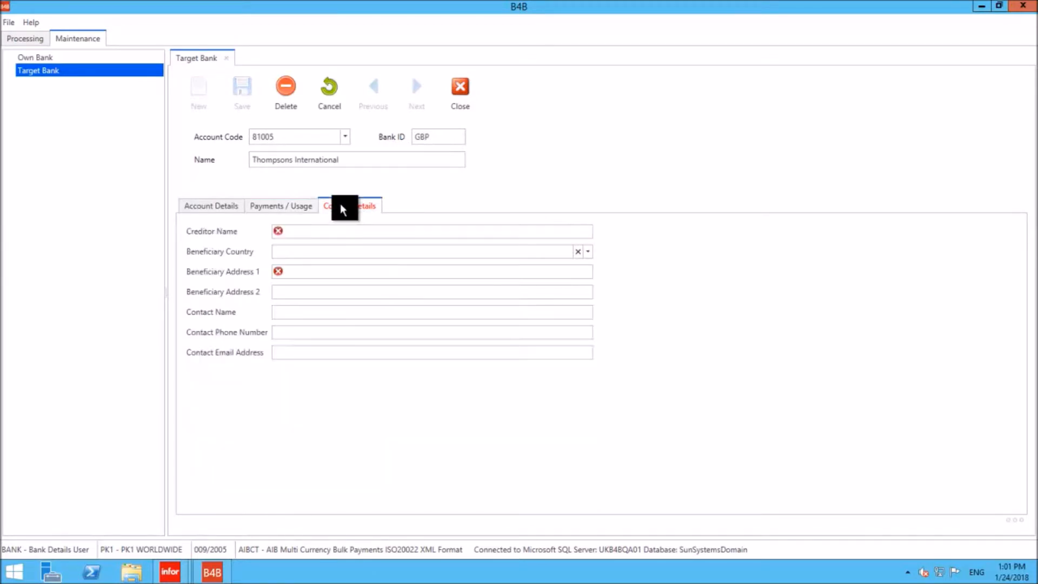
pyautogui.moveTo(343, 160); pyautogui.dragTo(202, 167)
pyautogui.hotkey('ctrl', 'c')
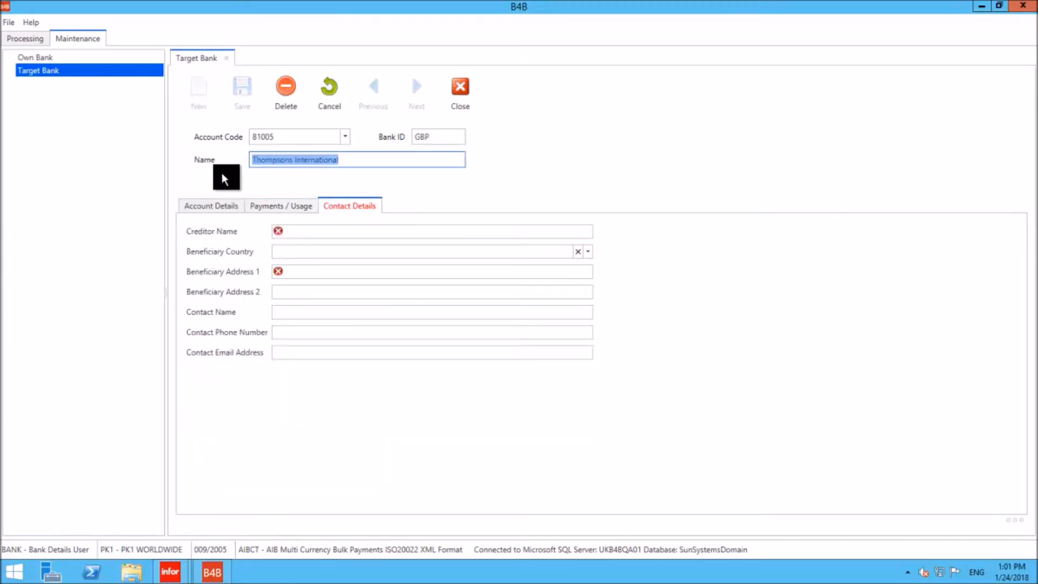
pyautogui.click(293, 231)
pyautogui.hotkey('ctrl', 'v')
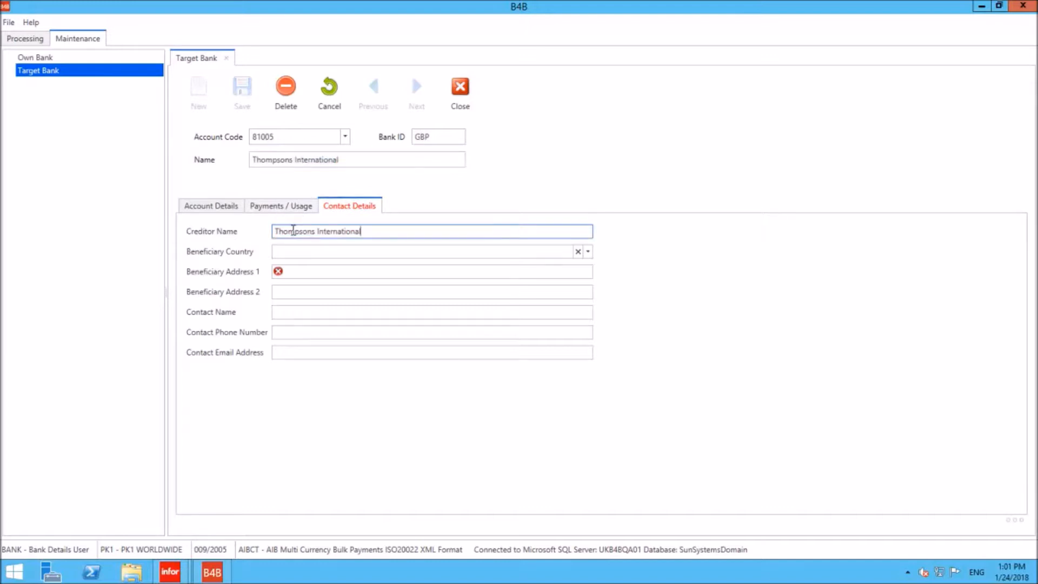
pyautogui.click(302, 271)
pyautogui.write('Address 1')
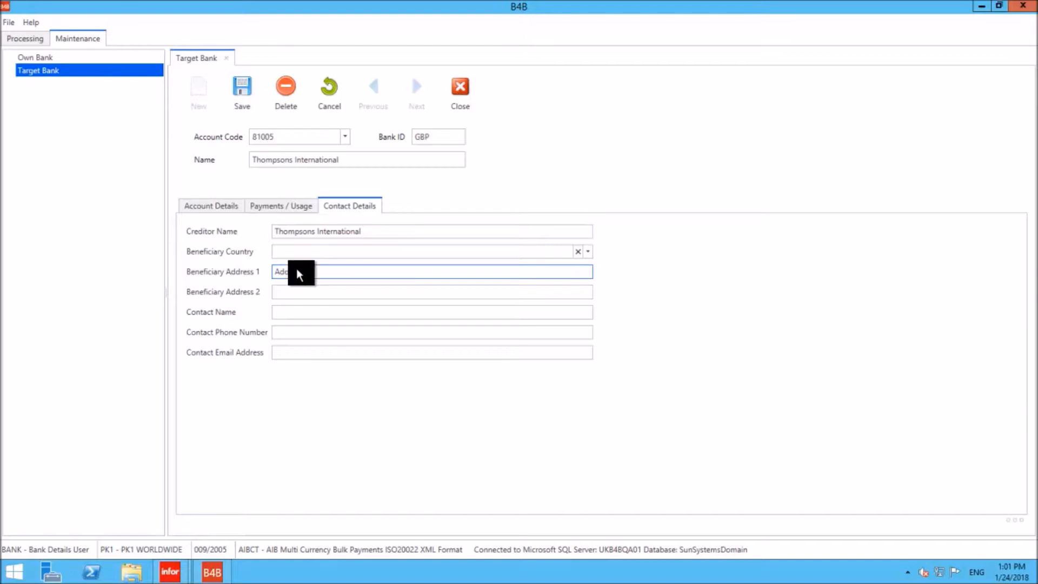
# - Recheck the account details and save the target bank record with the reason "New bank account as per inv1234"
pyautogui.click(225, 205)
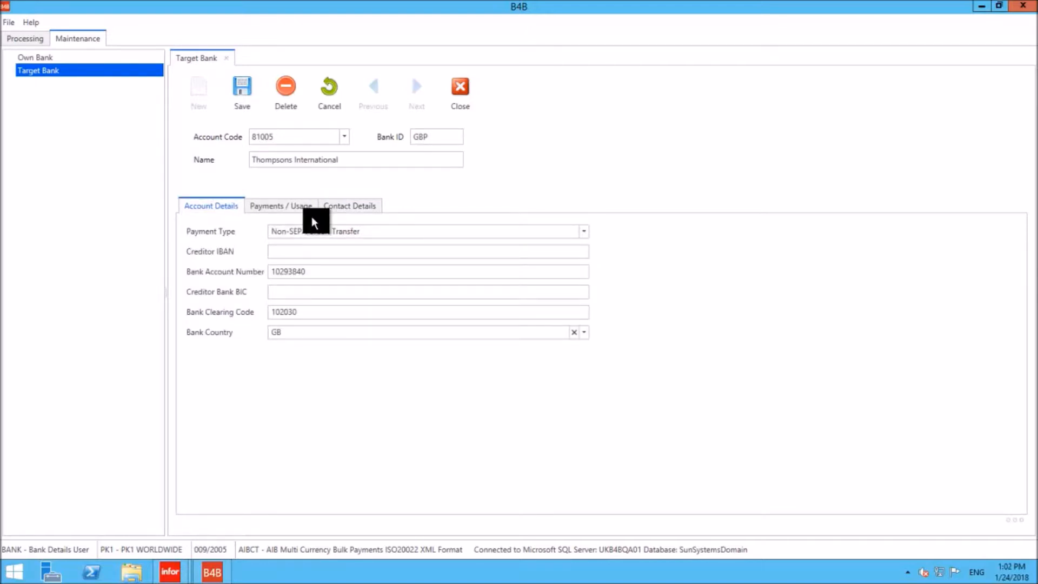
pyautogui.click(245, 90)
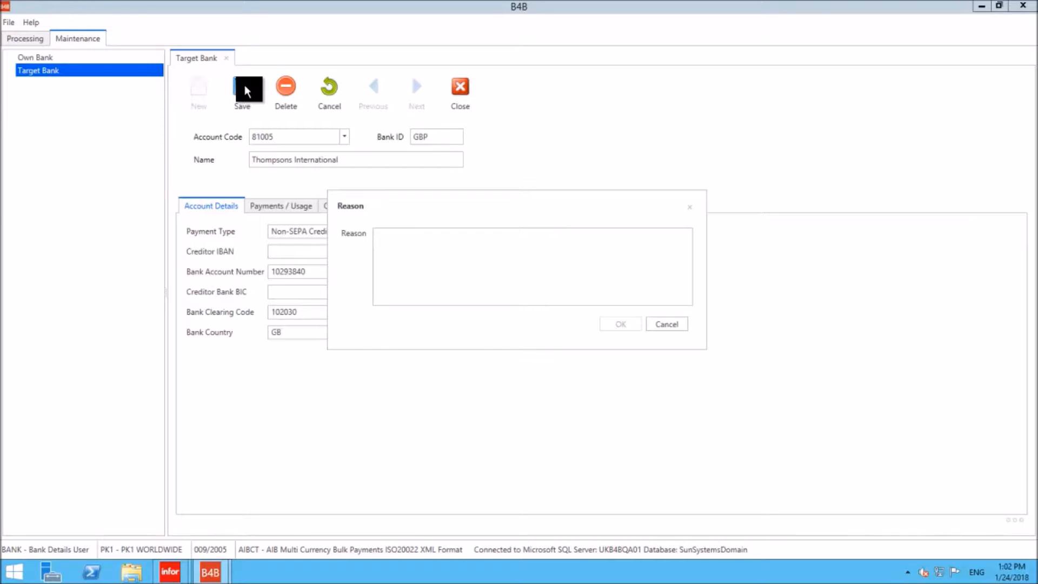
pyautogui.click(421, 249)
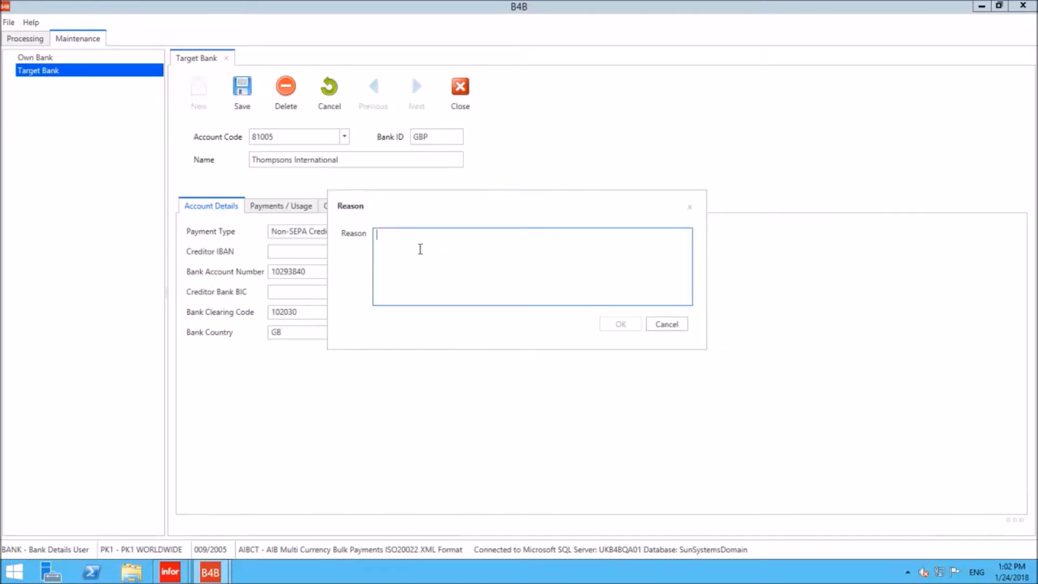
pyautogui.write('New bank account as per inv1234')
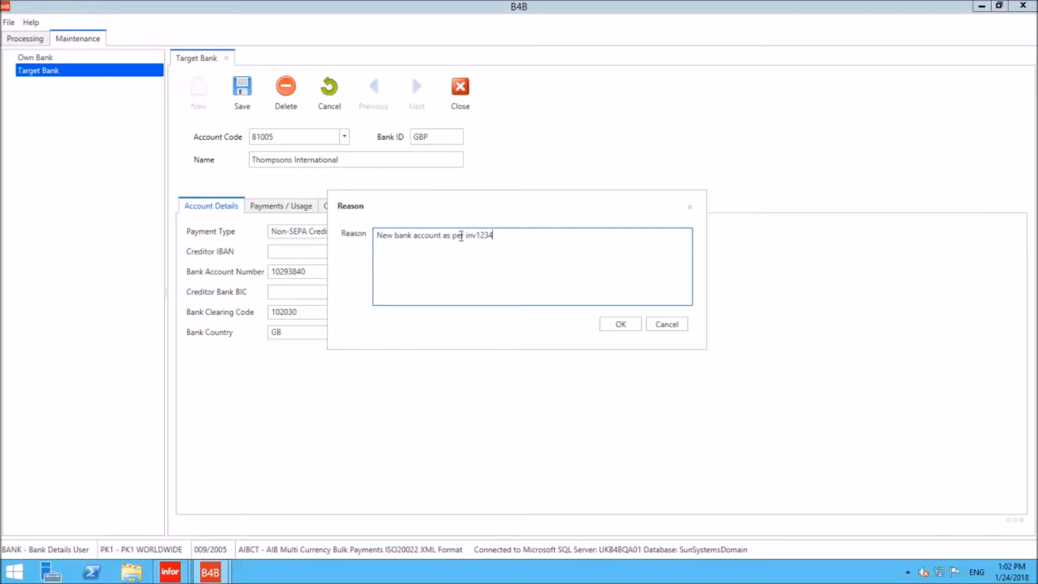
pyautogui.click(617, 327)
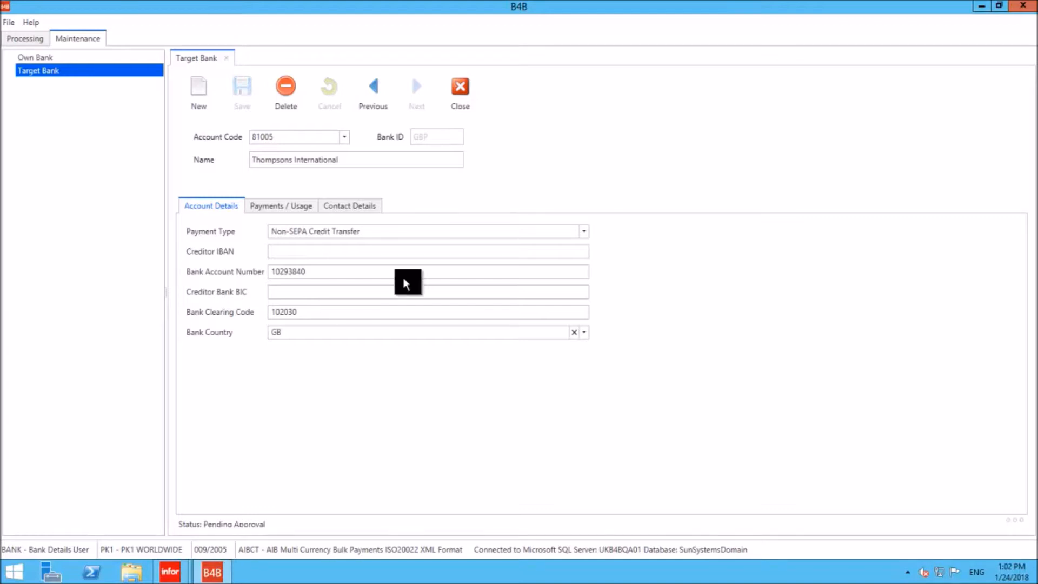
# - Close the Target Bank form, exit B4B and sign back in with the user ID APPROVER and its password
pyautogui.click(461, 90)
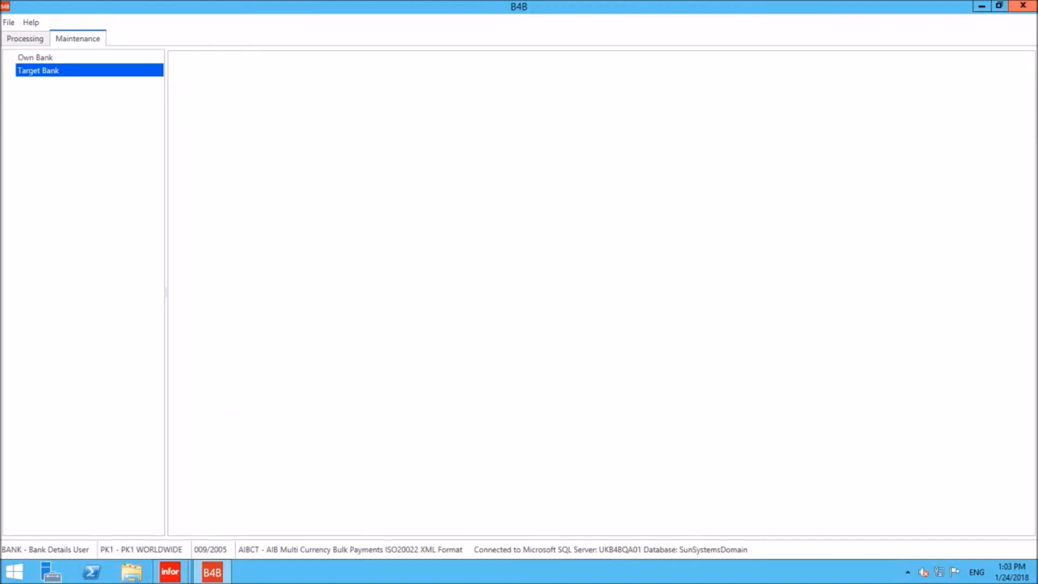
pyautogui.click(1016, 5)
pyautogui.click(6, 582)
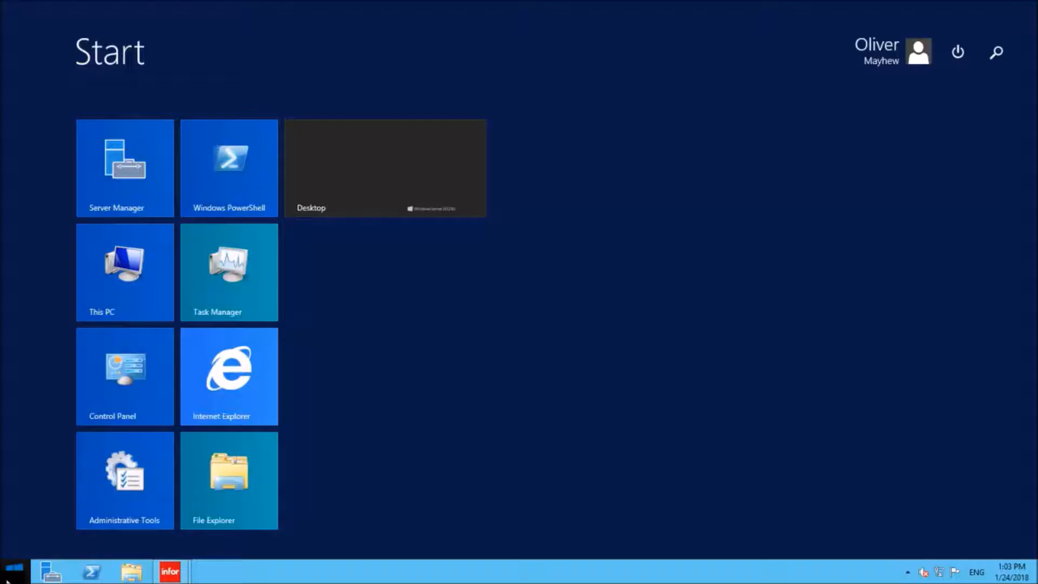
pyautogui.write('b4b')
pyautogui.press('Return')
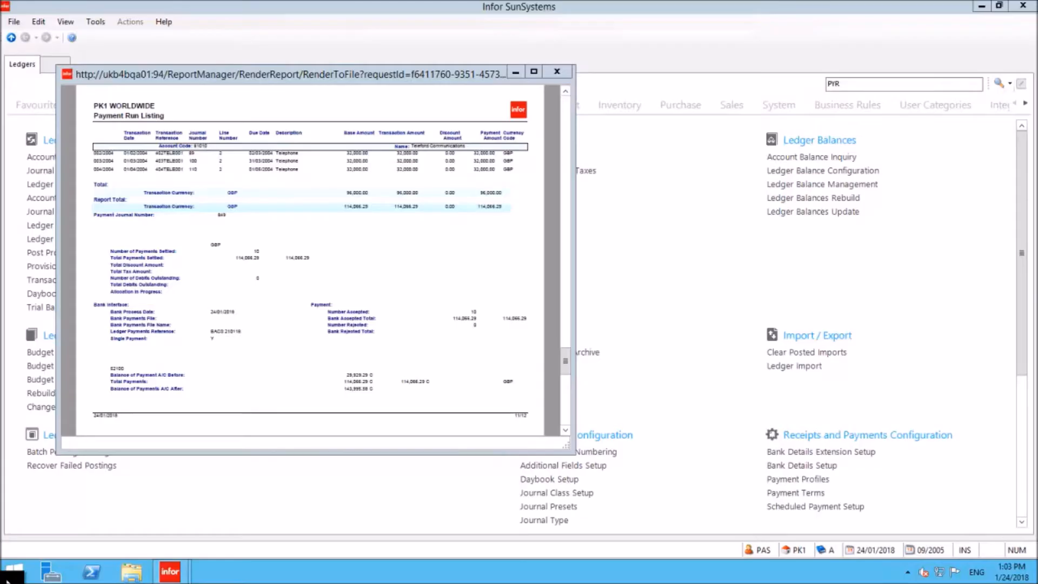
pyautogui.write('APPROVEr')
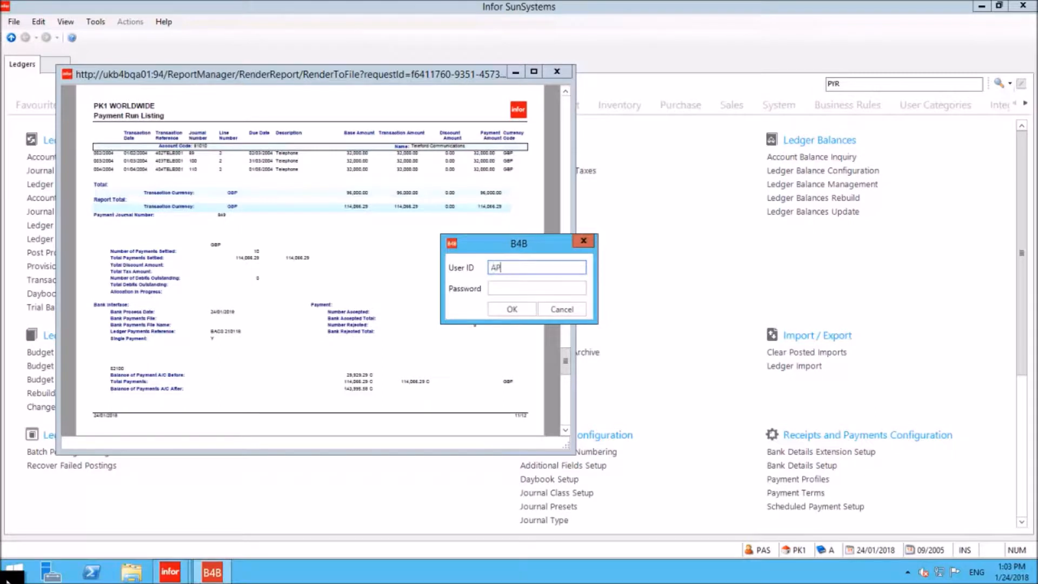
pyautogui.press('Tab')
pyautogui.write('password')
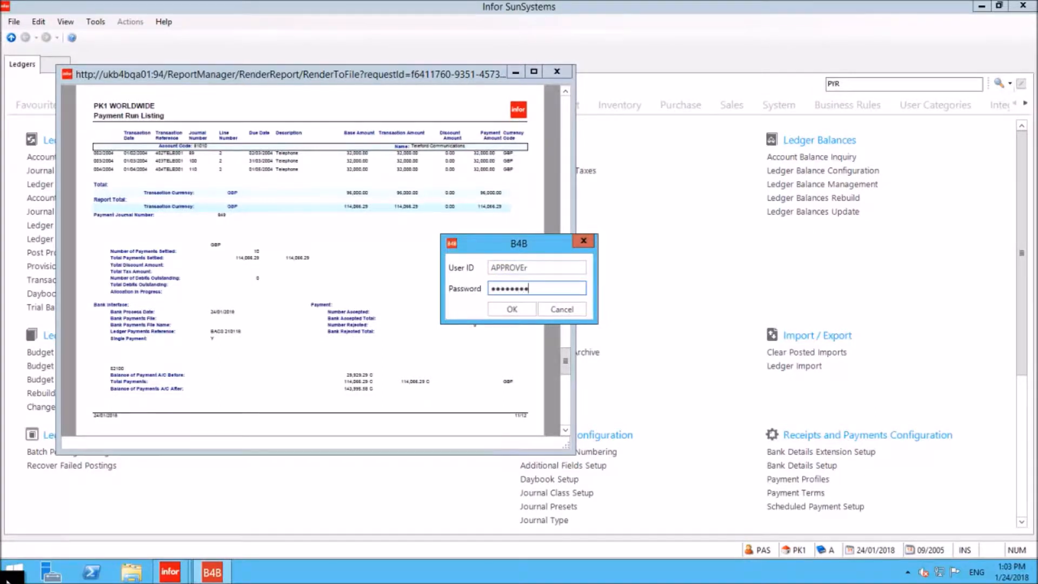
pyautogui.press('Return')
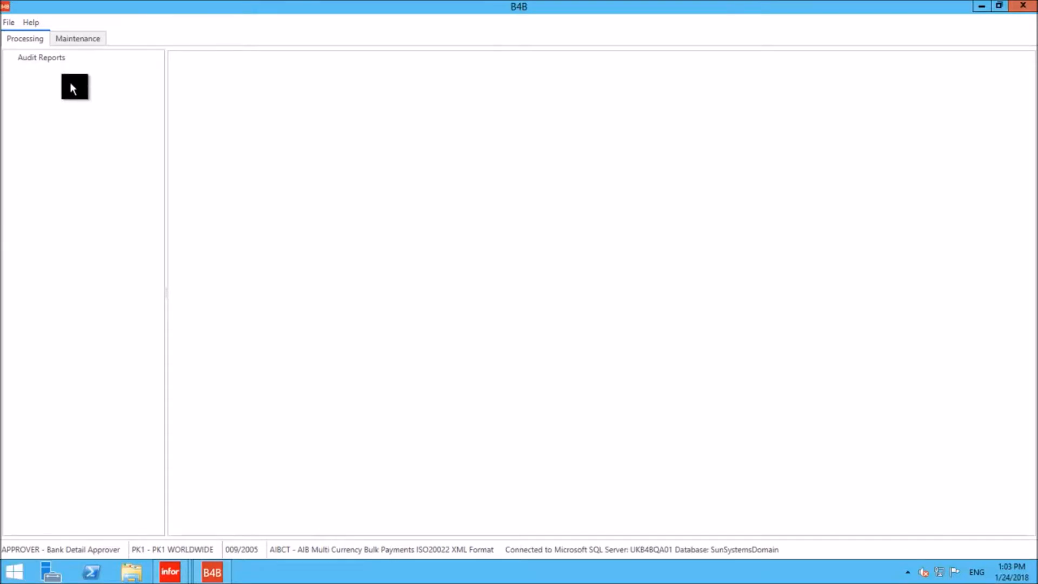
# - Look up Thompsons International's record in Target Bank maintenance, and review its pending changes in the Approval form with an enlarged change list
pyautogui.click(80, 37)
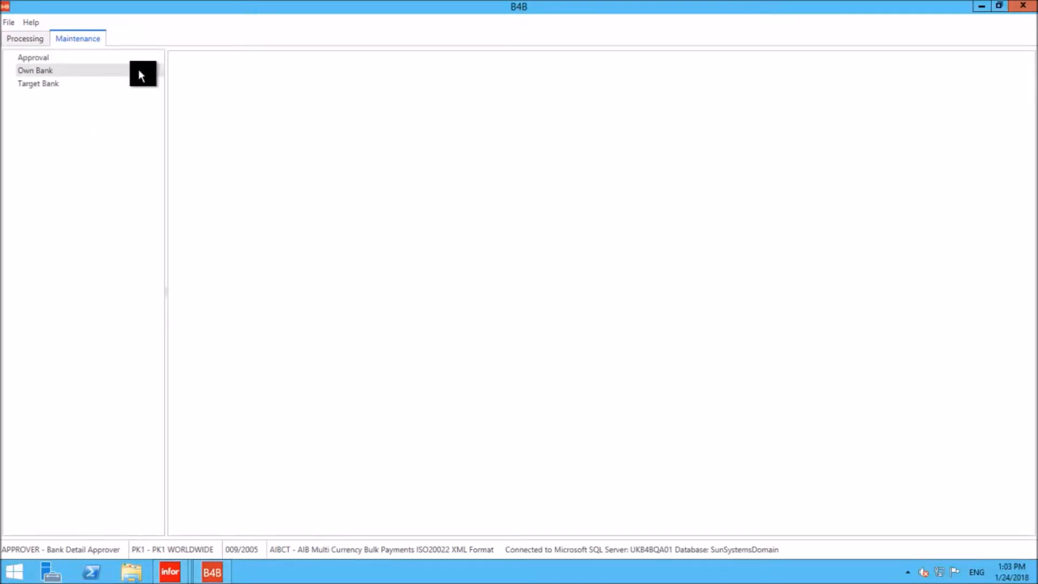
pyautogui.click(98, 83)
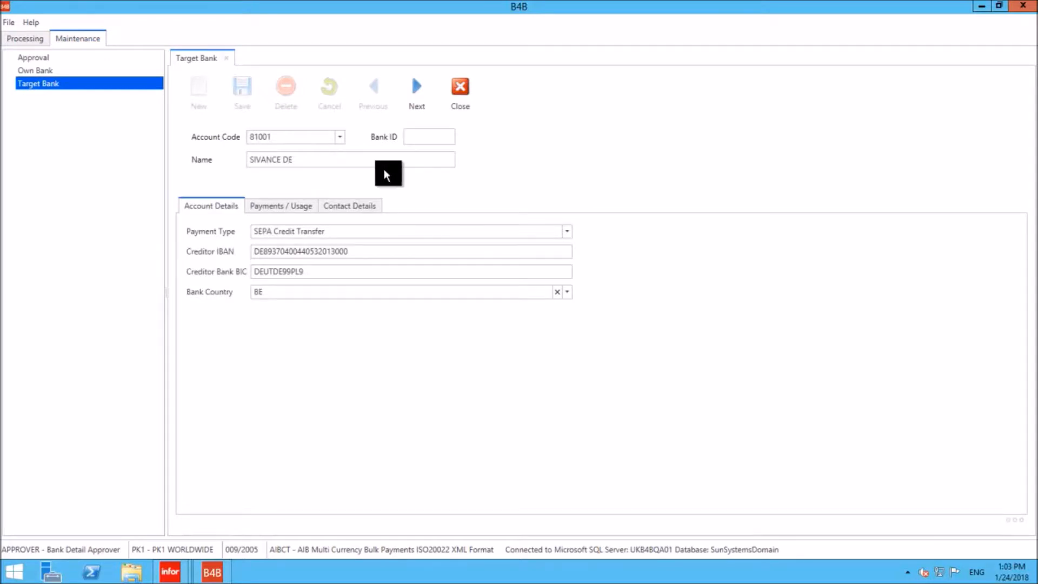
pyautogui.click(342, 138)
pyautogui.click(285, 287)
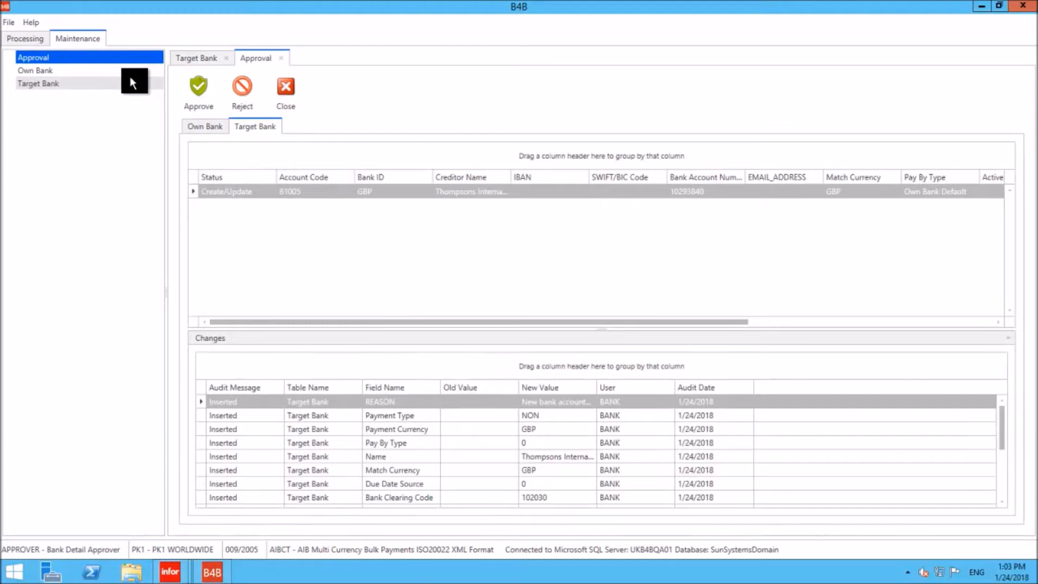
pyautogui.moveTo(599, 328); pyautogui.dragTo(599, 221)
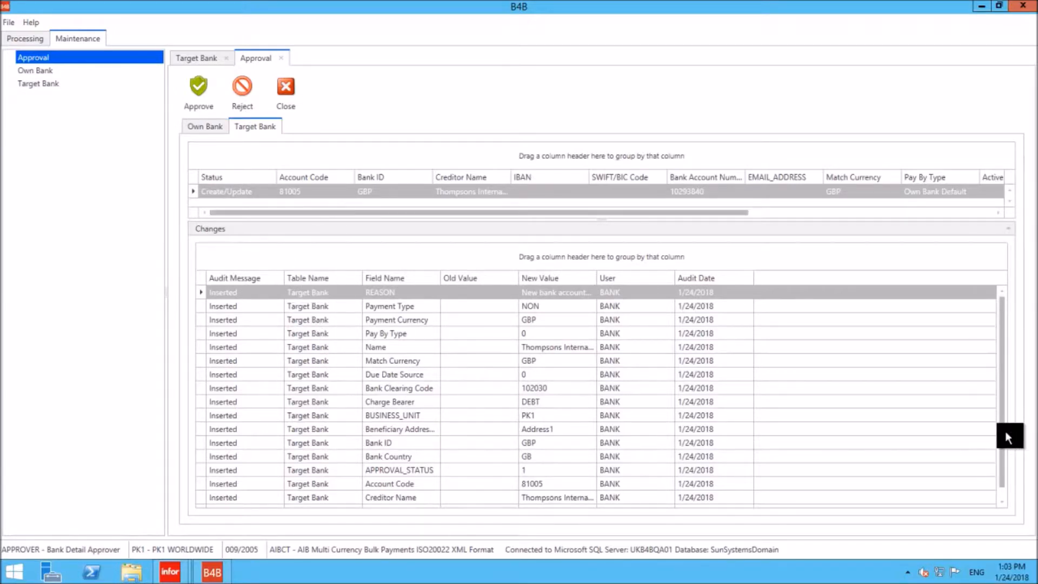
pyautogui.moveTo(1004, 433)
pyautogui.mouseDown()
pyautogui.moveTo(1004, 475)
pyautogui.moveTo(1003, 433)
pyautogui.mouseUp()
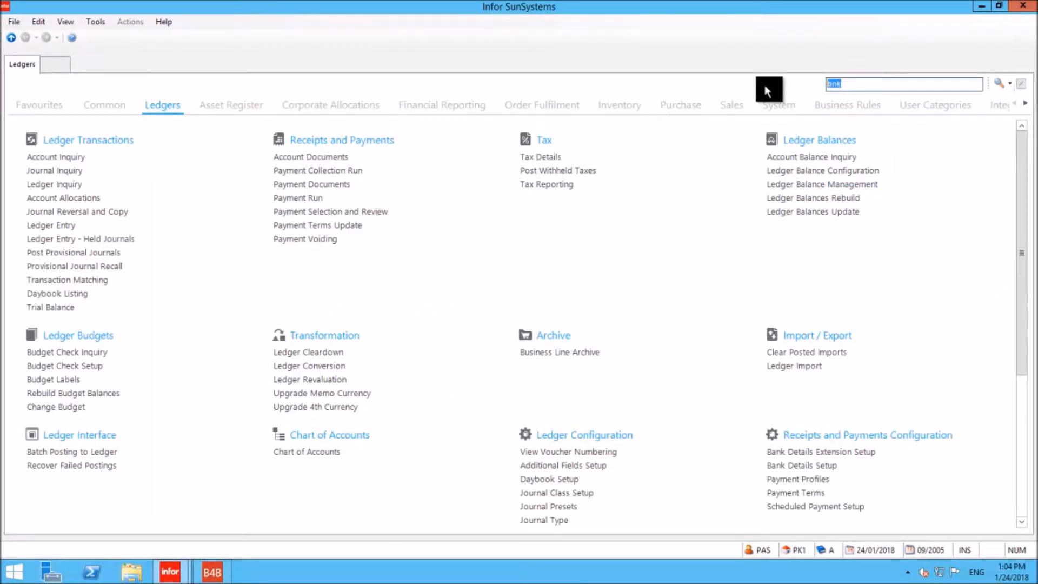
# - Open Bank Details Setup in SunSystems with the function code bnk, look up the supplier's bank details code and decline creating a record
pyautogui.write('bnk')
pyautogui.press('Return')
pyautogui.write('64001')
pyautogui.press('Return')
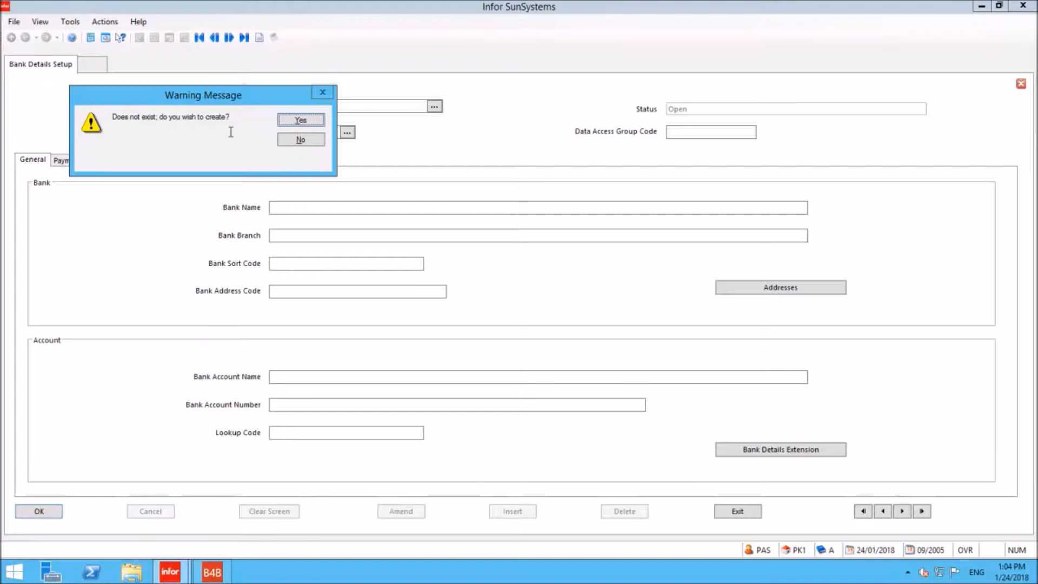
pyautogui.click(290, 142)
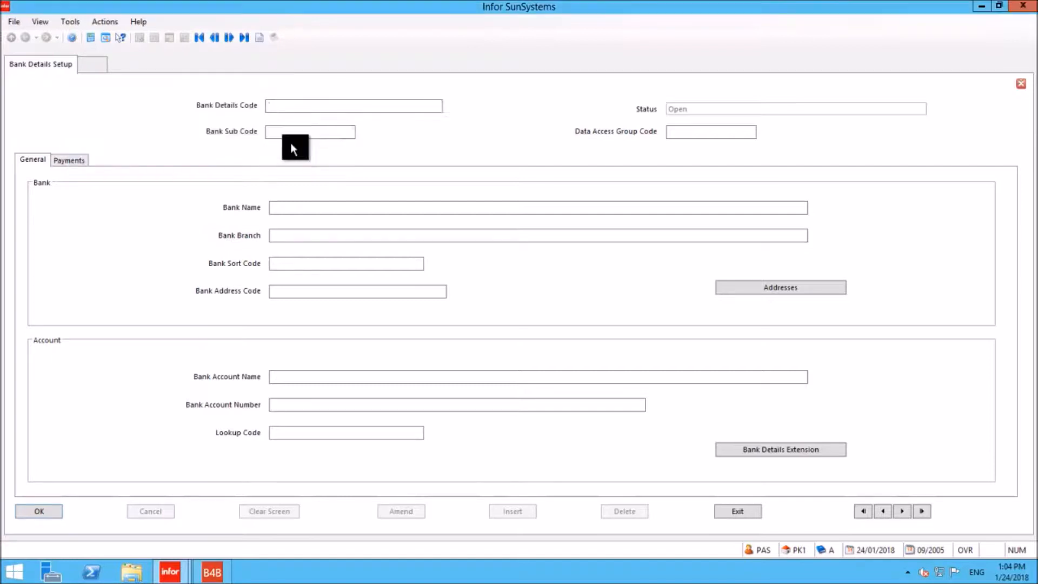
# - Approve Thompsons International's pending target bank record in B4B, and look up the supplier's bank details code in SunSystems Bank Details Setup
pyautogui.click(213, 572)
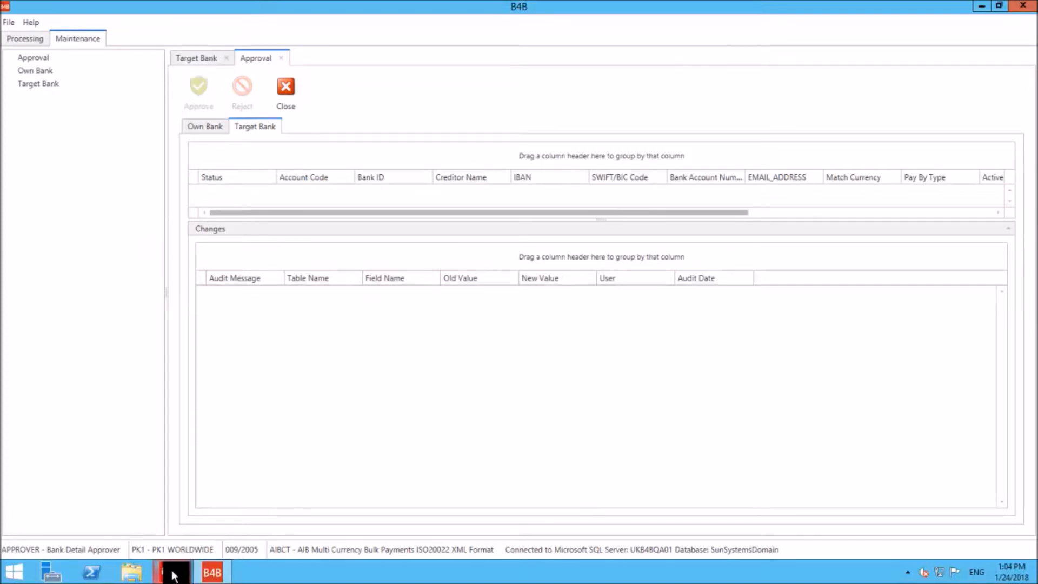
pyautogui.moveTo(172, 570)
pyautogui.click(130, 519)
pyautogui.click(309, 106)
pyautogui.write('B1005')
pyautogui.press('Return')
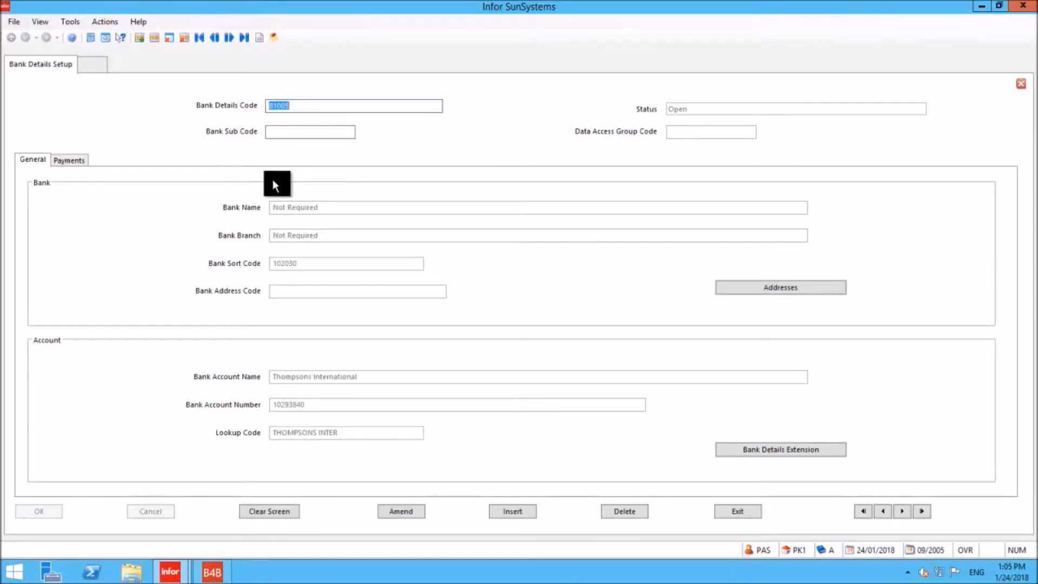
# - Review the supplier's payment details in SunSystems Bank Details Setup, and restart B4B signed in with the user ID PAY
pyautogui.click(74, 160)
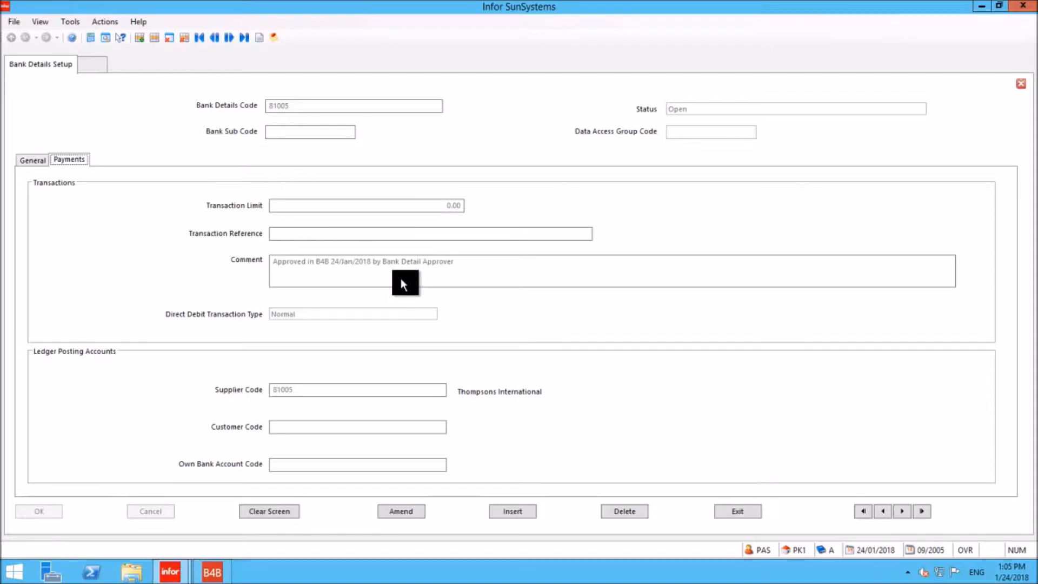
pyautogui.click(222, 572)
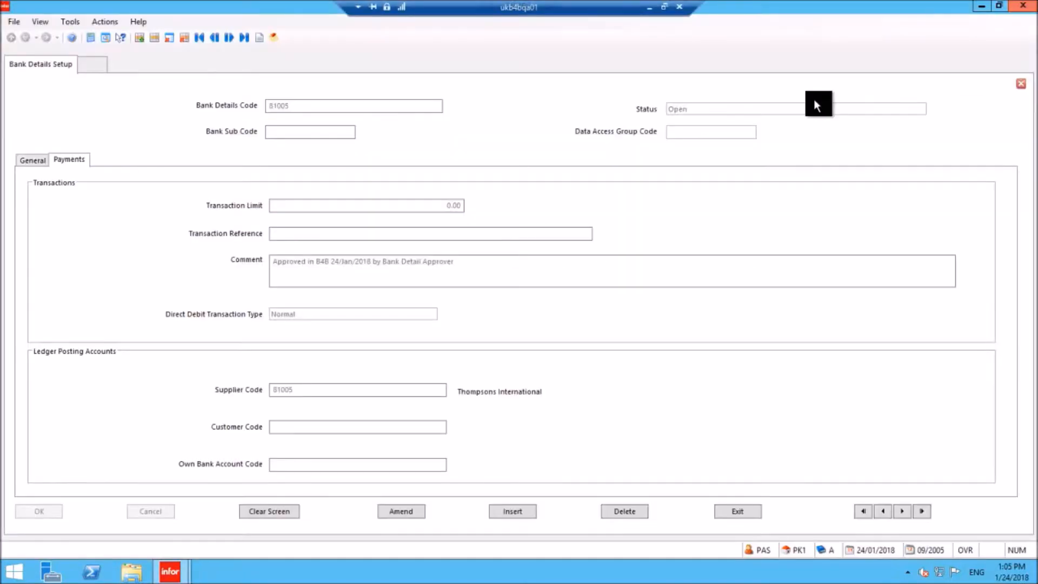
pyautogui.click(12, 571)
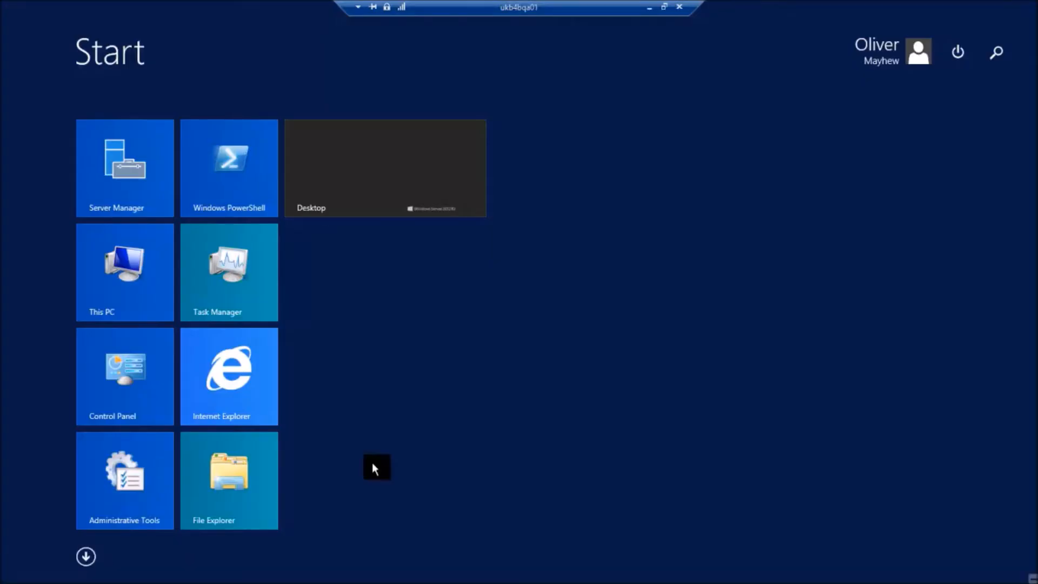
pyautogui.write('b4b')
pyautogui.press('Return')
pyautogui.write('PAY')
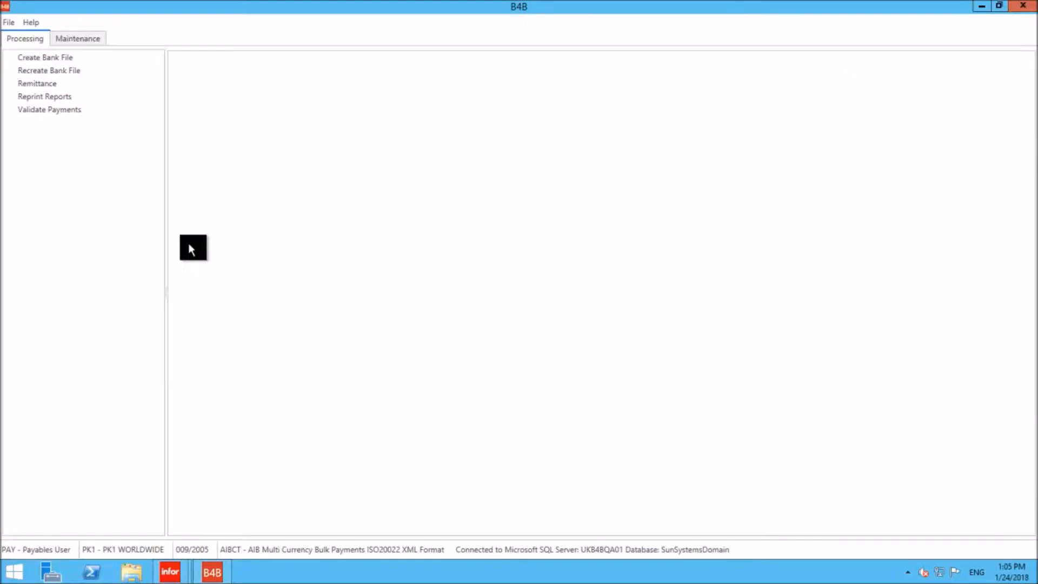
# - Open Validate Payments, enlarge the payments list and sort the Payment Summary by supplier account code
pyautogui.click(66, 110)
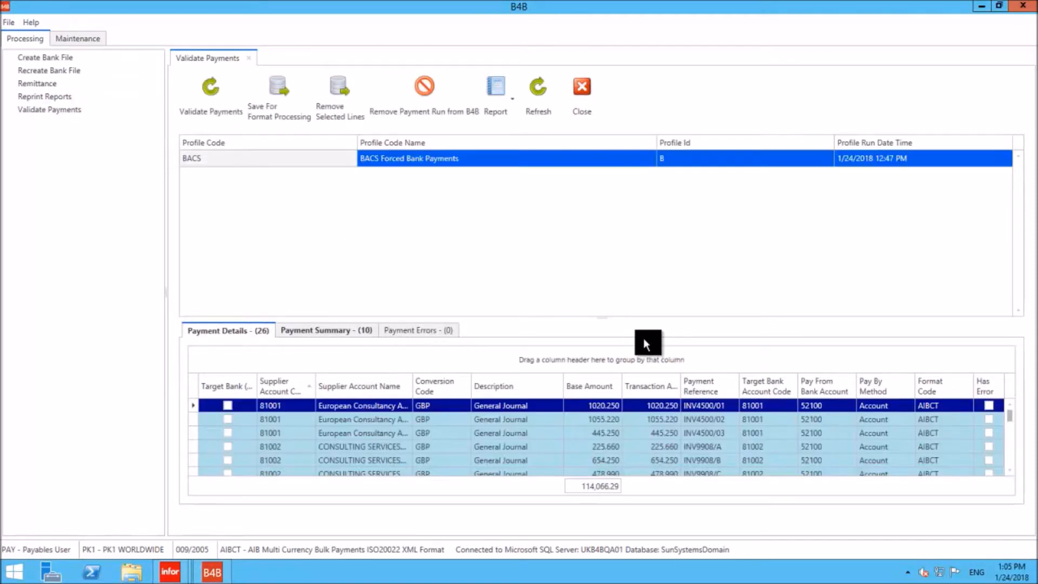
pyautogui.moveTo(597, 319); pyautogui.dragTo(610, 199)
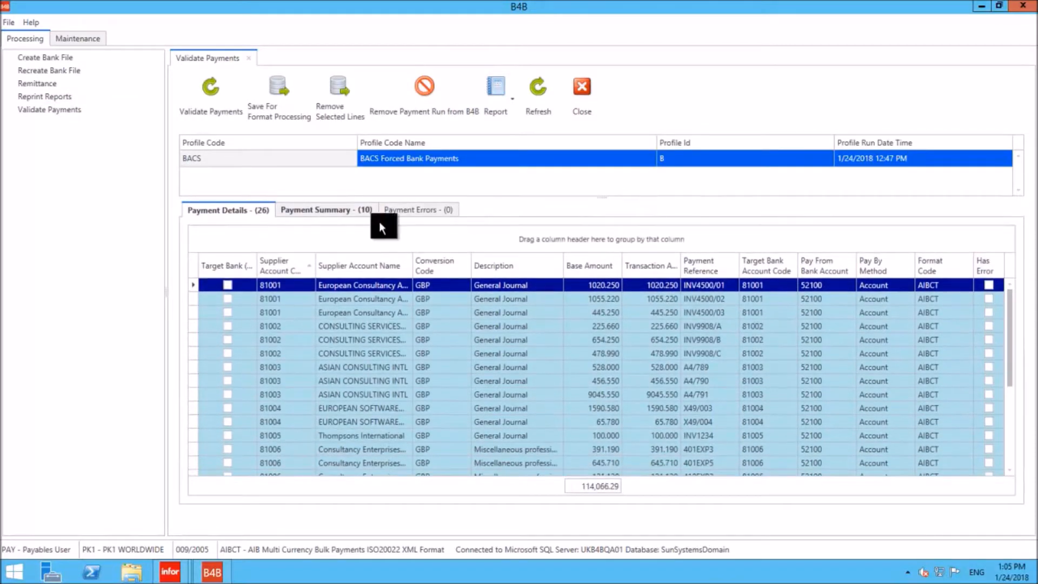
pyautogui.click(401, 211)
pyautogui.click(350, 209)
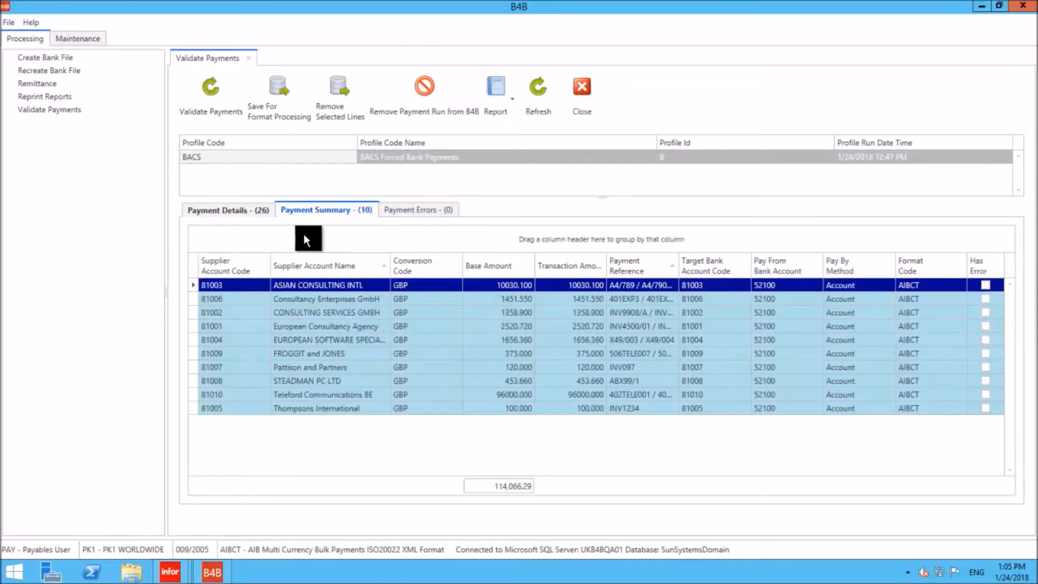
pyautogui.click(242, 270)
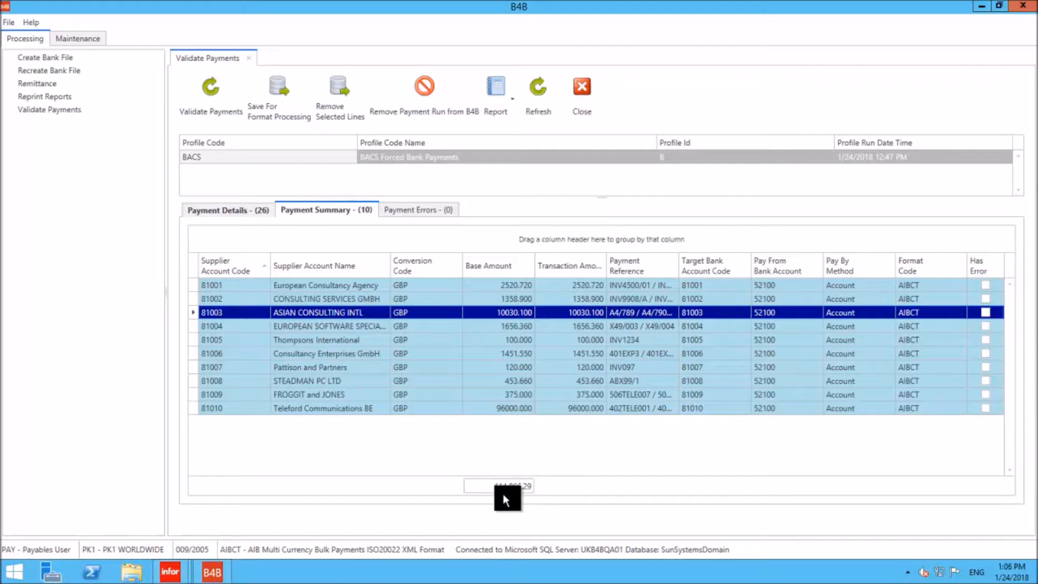
# - Bring up the SunSystems Payment Run Listing to compare its totals with the B4B payment summary
pyautogui.moveTo(174, 569)
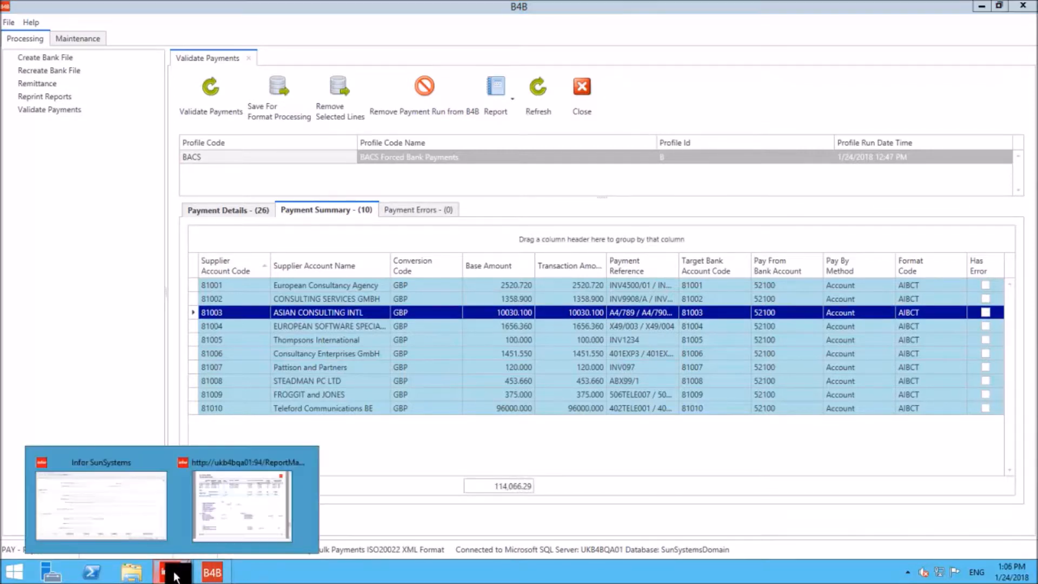
pyautogui.click(196, 536)
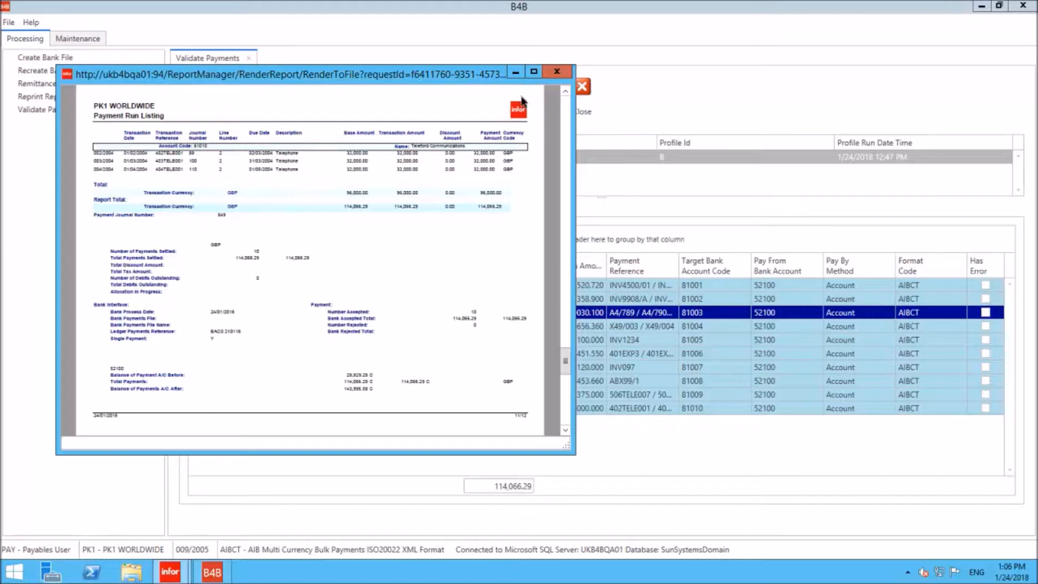
pyautogui.click(601, 11)
# - Preview the B4B Payment Details report through to its total, close it and check the available report options
pyautogui.click(512, 96)
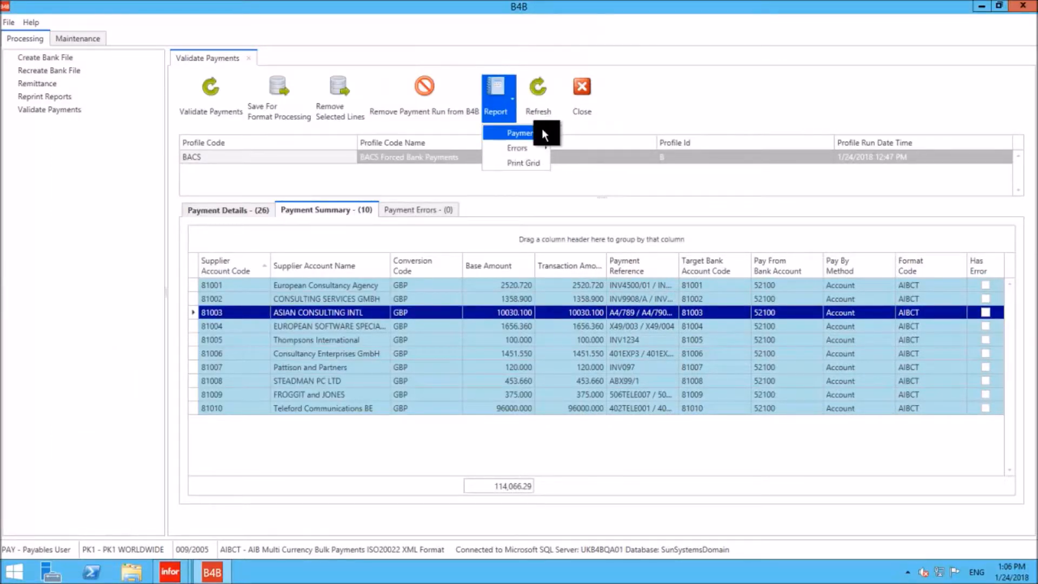
pyautogui.click(575, 148)
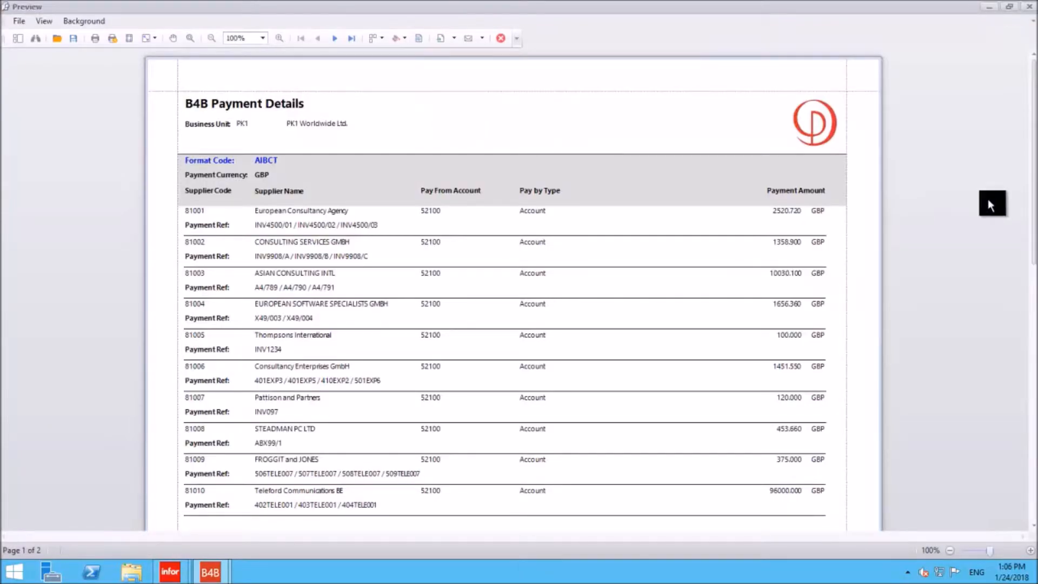
pyautogui.moveTo(1034, 196); pyautogui.dragTo(1034, 317)
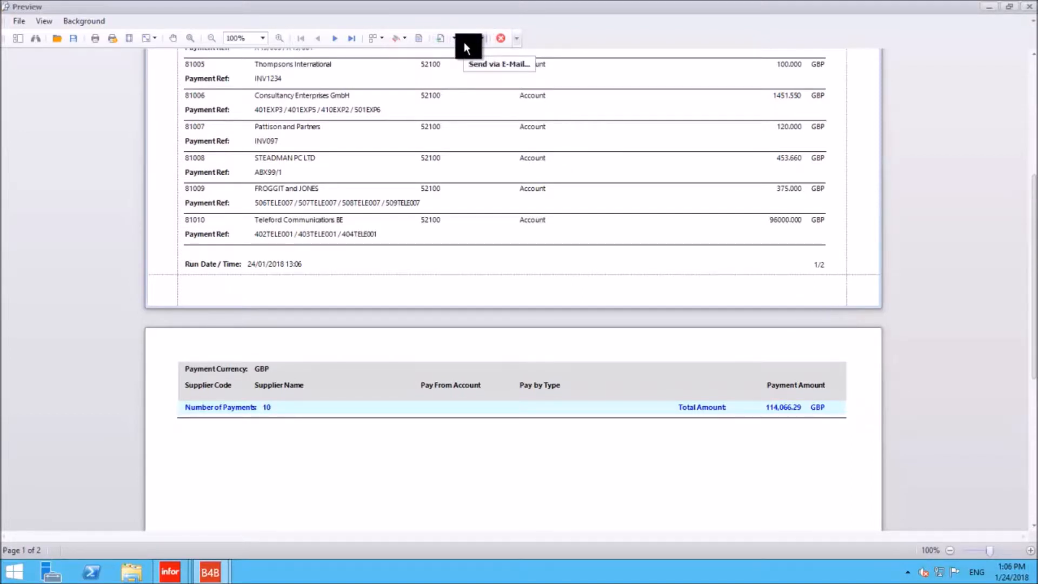
pyautogui.click(501, 38)
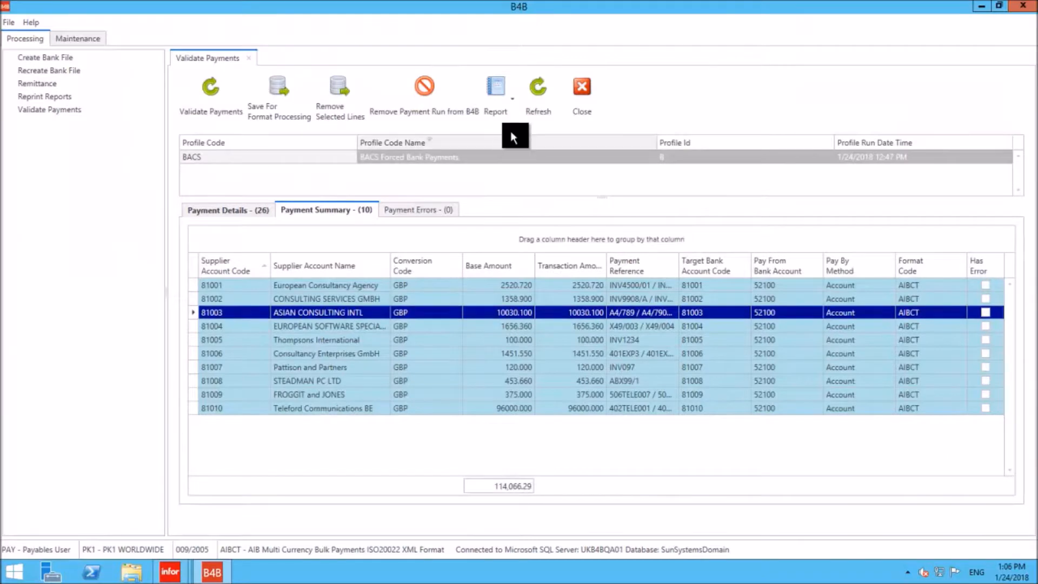
pyautogui.click(512, 105)
pyautogui.moveTo(519, 133)
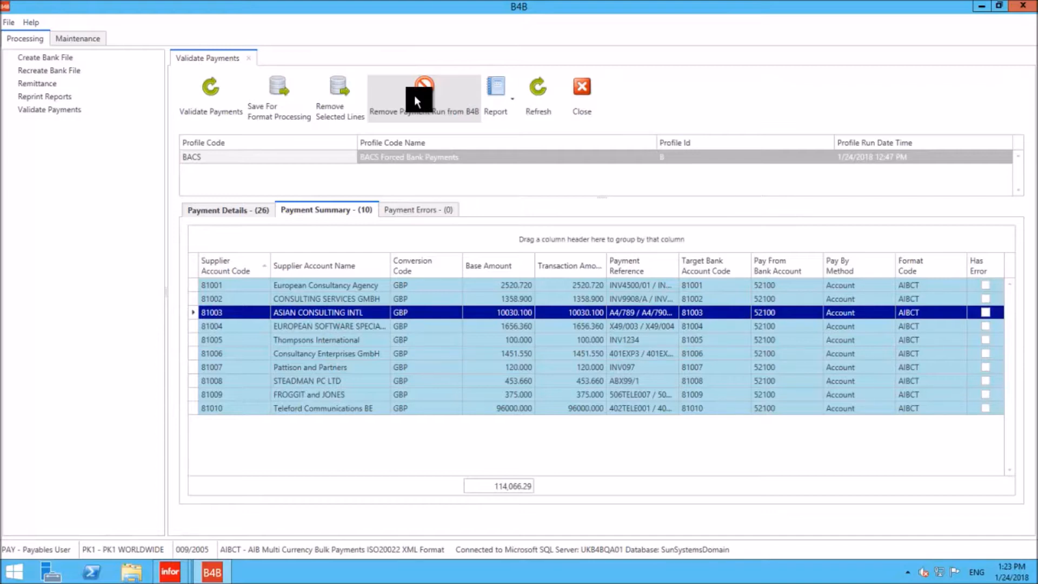
# - Save the validated payments for format processing, and open Create Bank File with its payments sorted by supplier account code
pyautogui.click(271, 93)
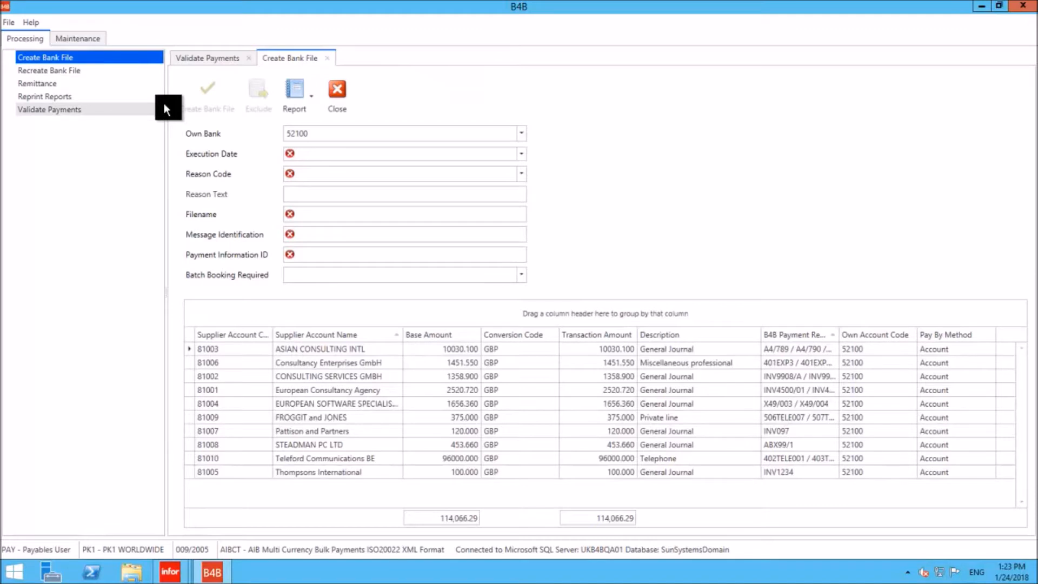
pyautogui.click(248, 334)
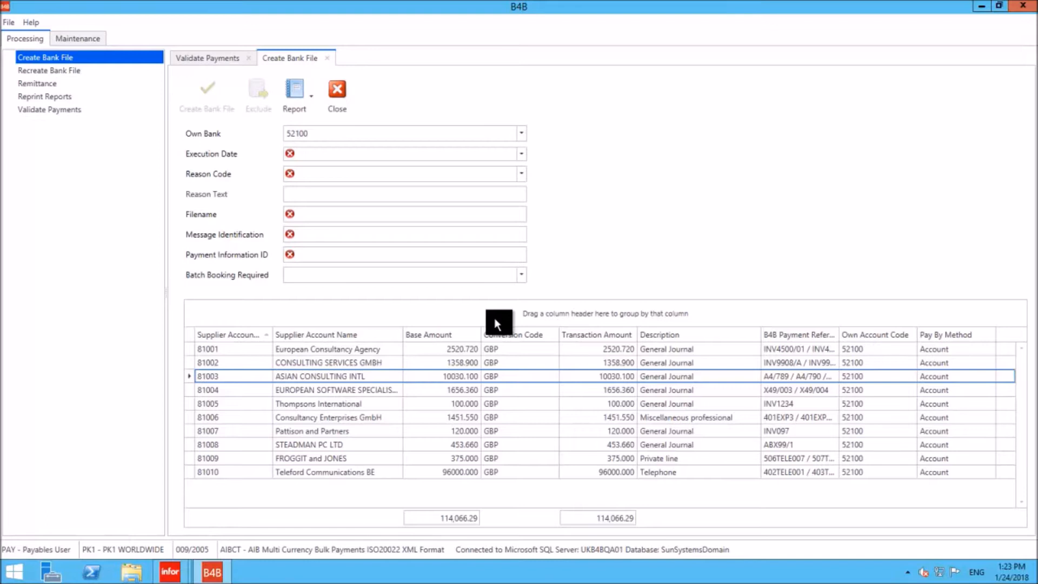
# - Set the bank file's execution date to 1/24/2018 and its reason to Reason Text only with the text MY COMPANY NAME
pyautogui.click(522, 152)
pyautogui.click(377, 248)
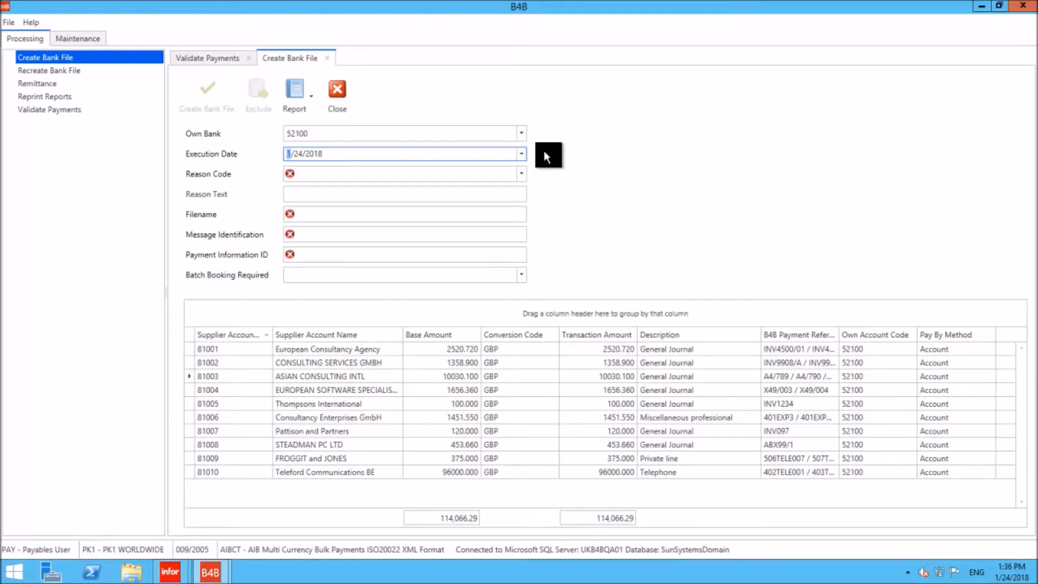
pyautogui.click(522, 174)
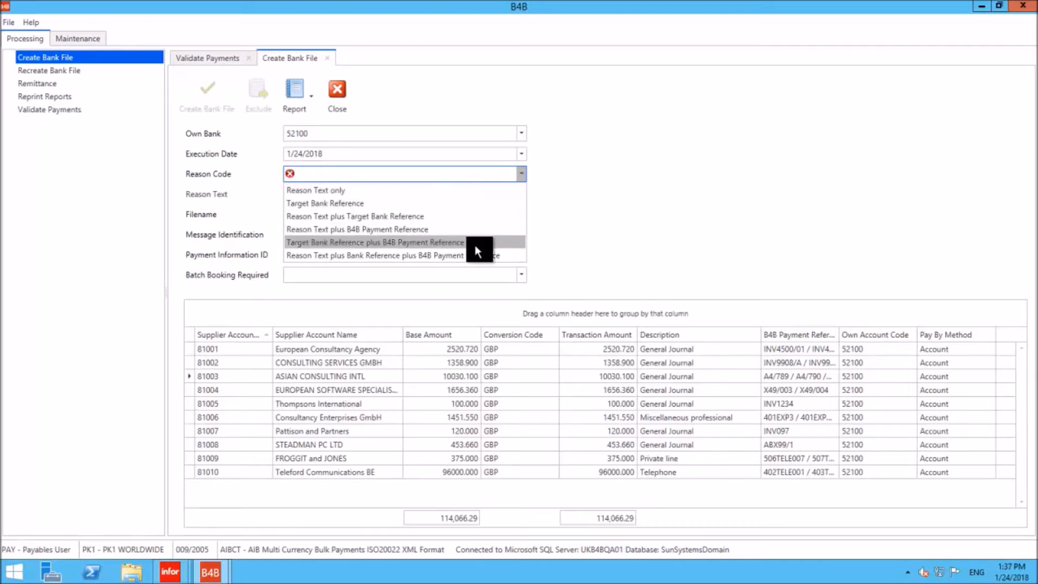
pyautogui.click(318, 191)
pyautogui.click(316, 194)
pyautogui.write('MY')
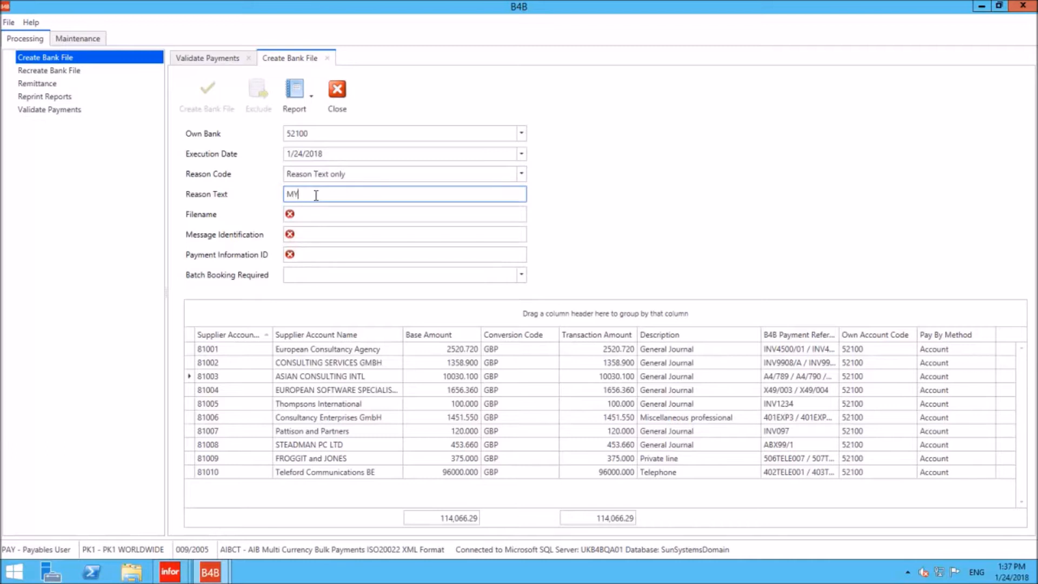
pyautogui.write(' COMPANY NAME')
# - Name the bank file GBP-PK1-240118.xml
pyautogui.press('Tab')
pyautogui.press('Home')
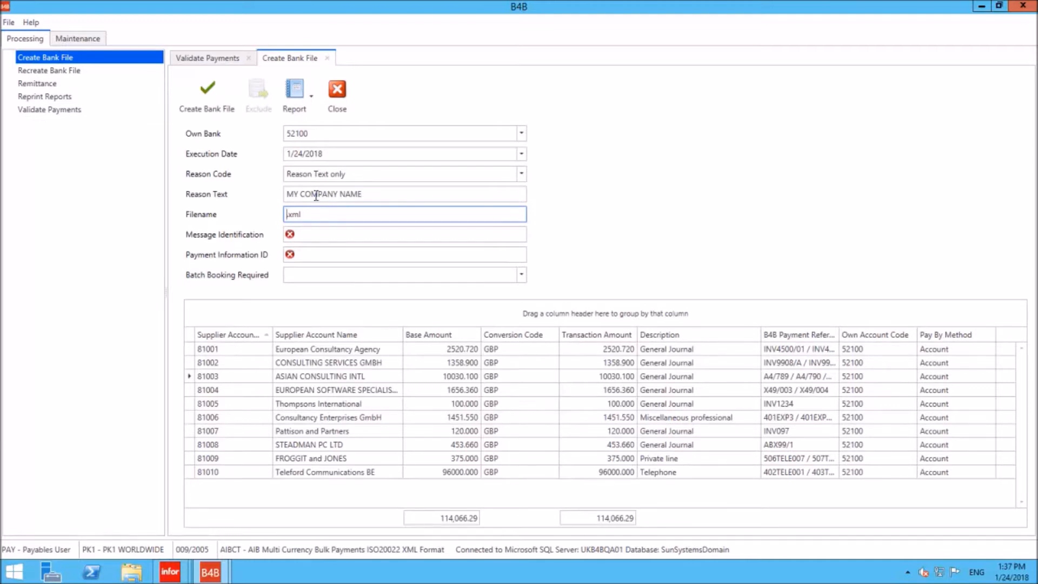
pyautogui.write('GBp')
pyautogui.press('BackSpace')
pyautogui.write('P-P')
pyautogui.write('K1-240118')
# - Enter BACS240118 as both Message Identification and Payment Information ID, and set Batch Booking Required to Batch Booking
pyautogui.click(333, 241)
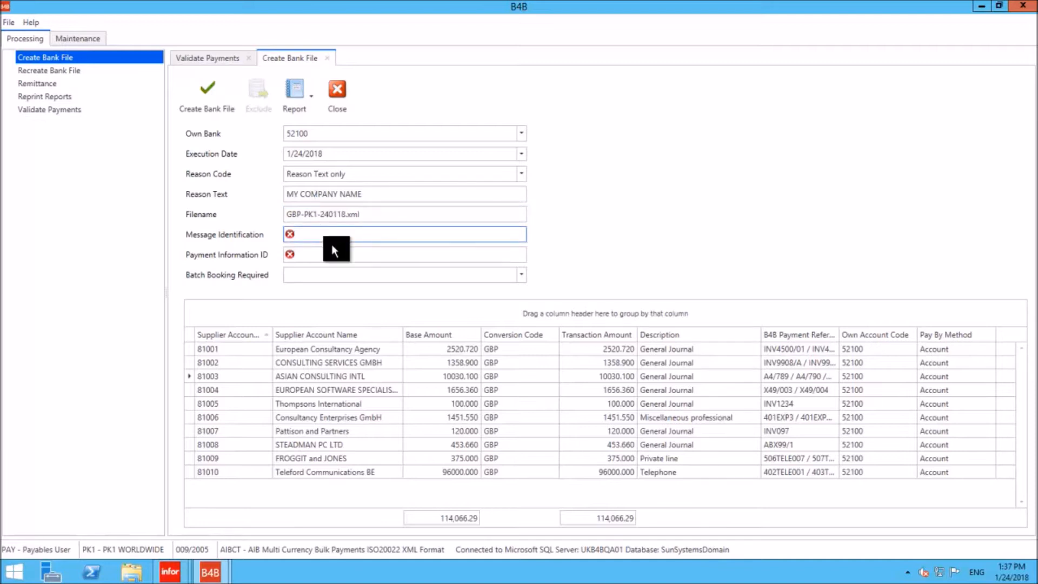
pyautogui.write('BACS240118')
pyautogui.press('Tab')
pyautogui.write('BACS240118')
pyautogui.press('Tab')
pyautogui.click(520, 276)
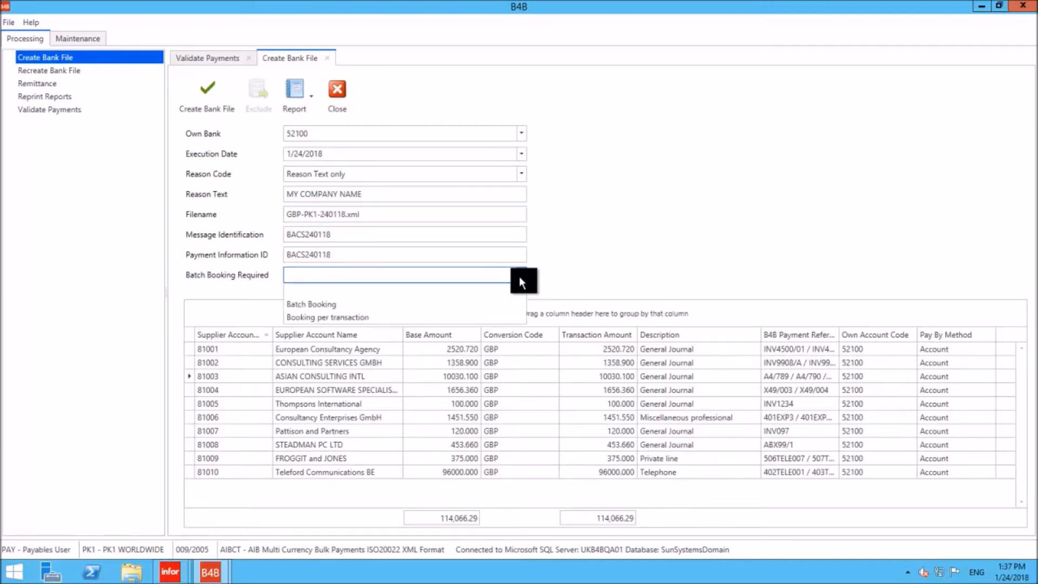
pyautogui.click(297, 305)
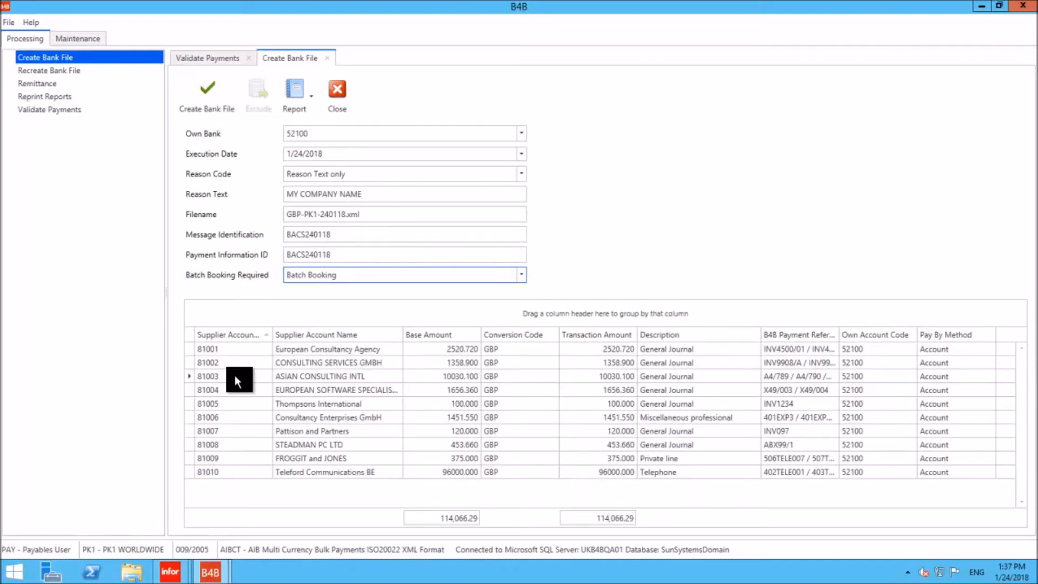
# - Create the bank file, review both pages of its report, and close the report and the two payment forms
pyautogui.click(218, 352)
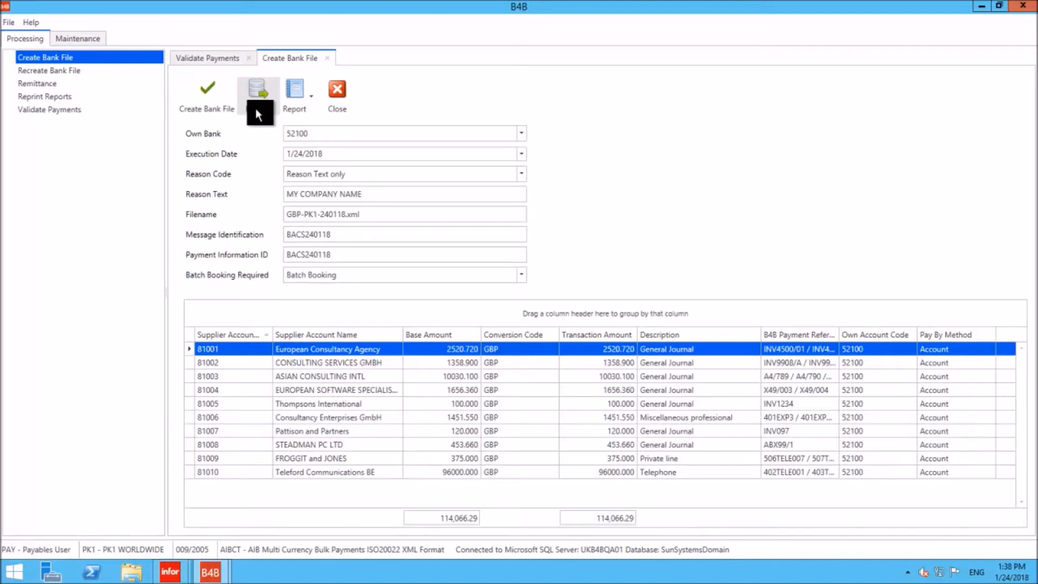
pyautogui.click(210, 95)
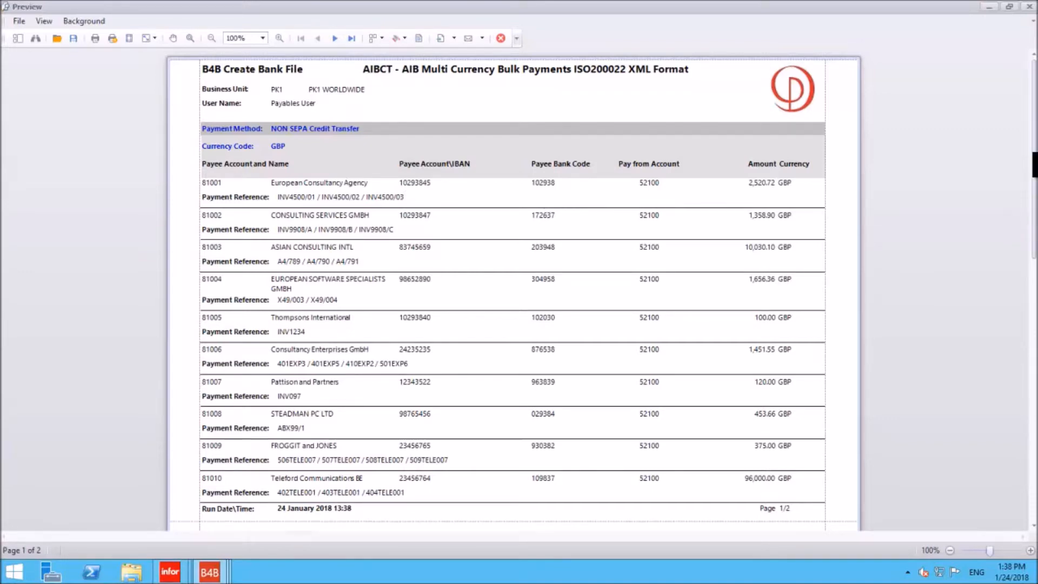
pyautogui.moveTo(1033, 154); pyautogui.dragTo(1034, 285)
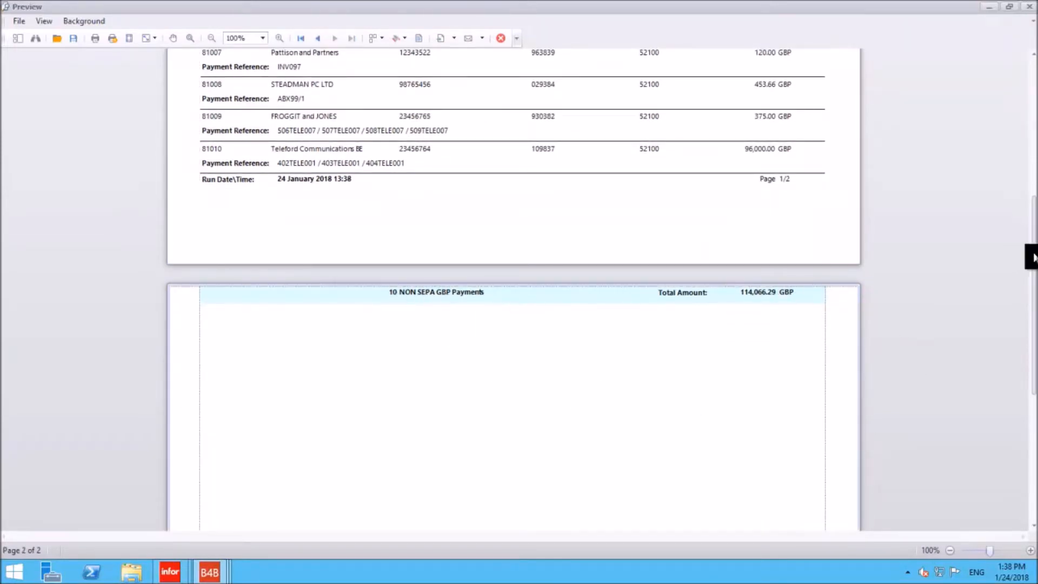
pyautogui.moveTo(1034, 258); pyautogui.dragTo(1034, 407)
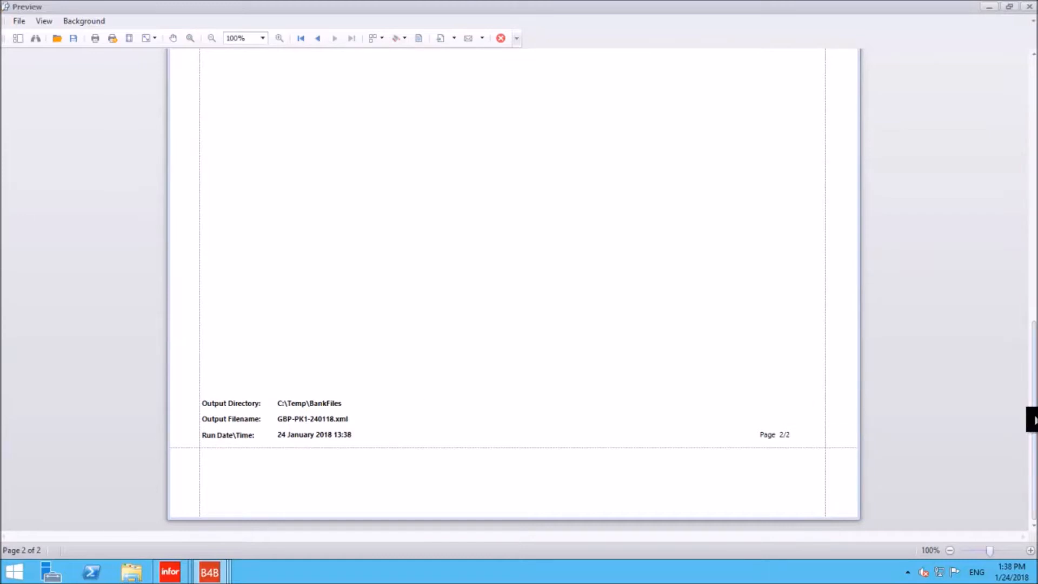
pyautogui.moveTo(1032, 419); pyautogui.dragTo(1030, 116)
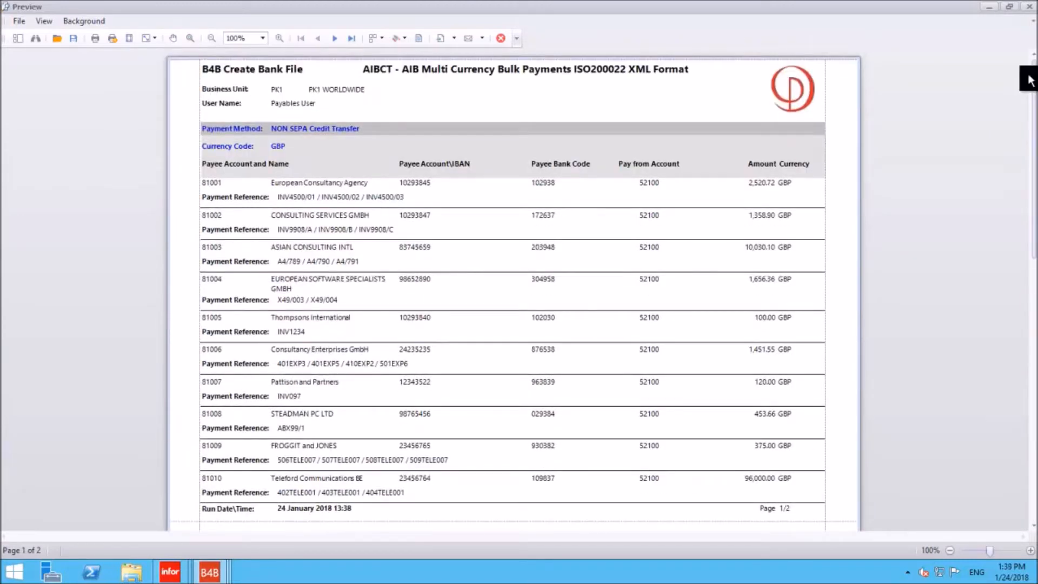
pyautogui.click(1029, 7)
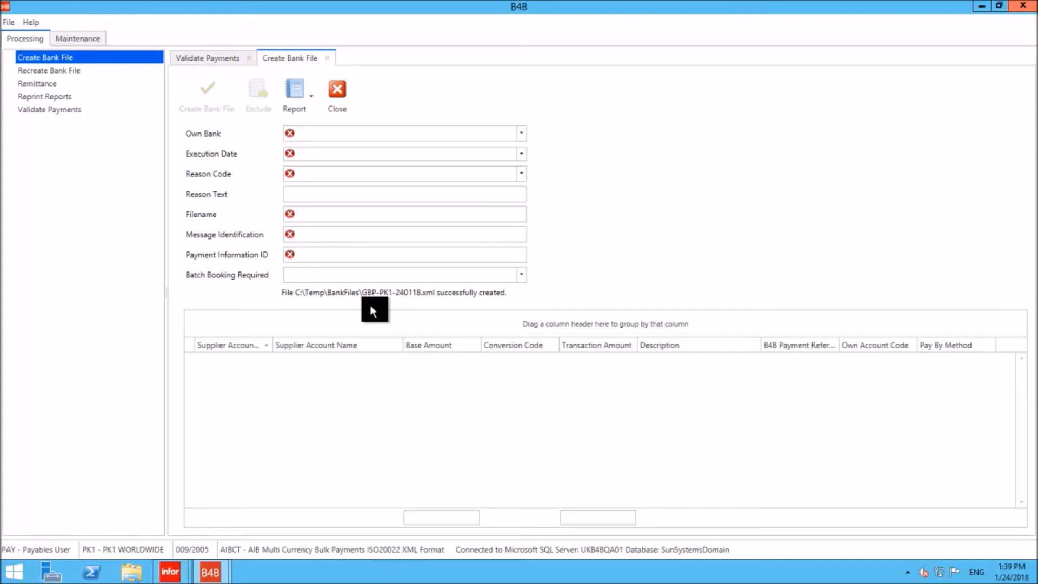
pyautogui.click(337, 90)
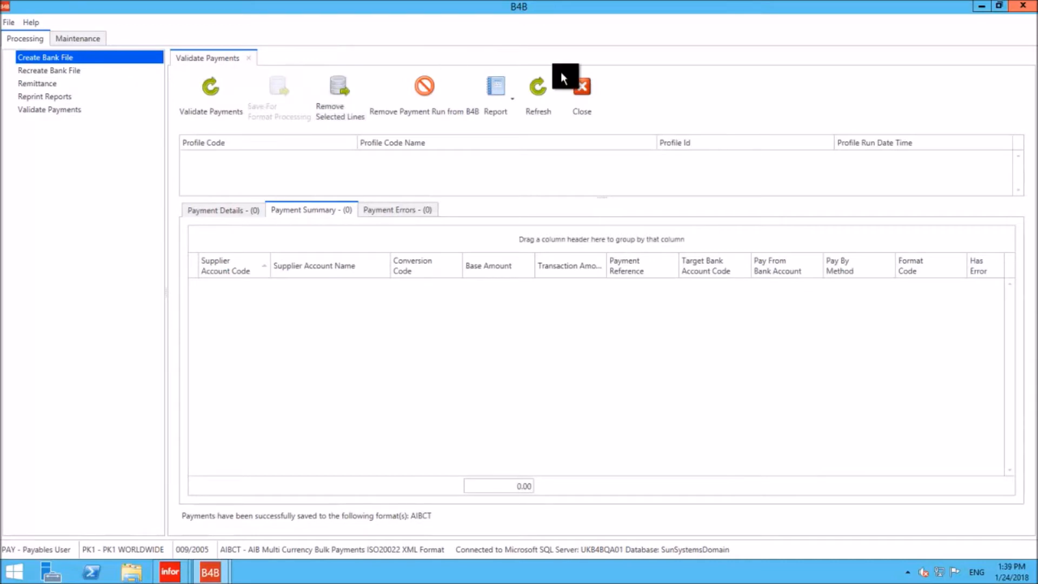
pyautogui.click(579, 87)
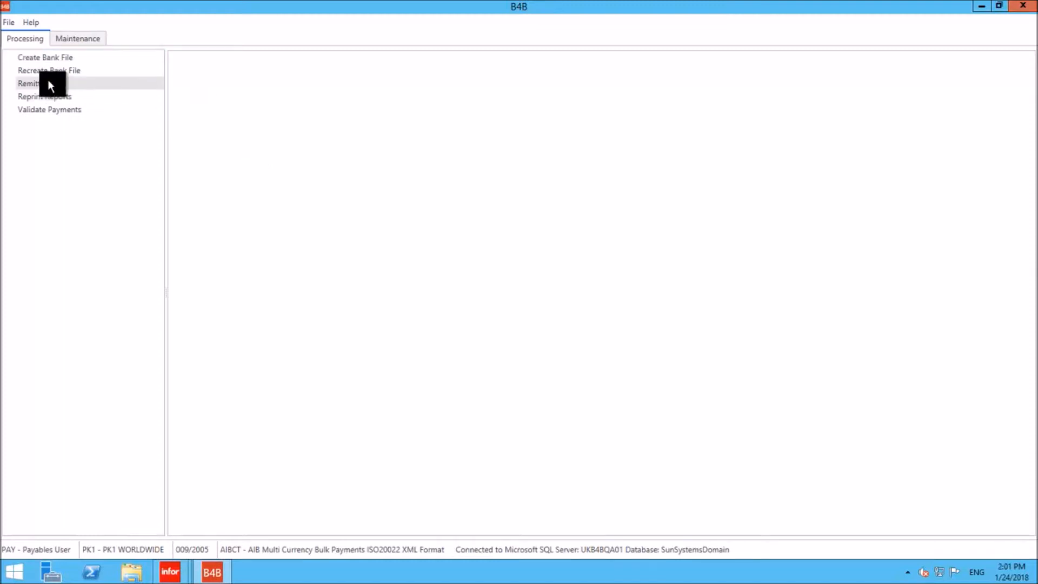
# - Open Remittance, select the BACS Forced Bank Payments run and examine its accounts and e-mail settings
pyautogui.click(63, 88)
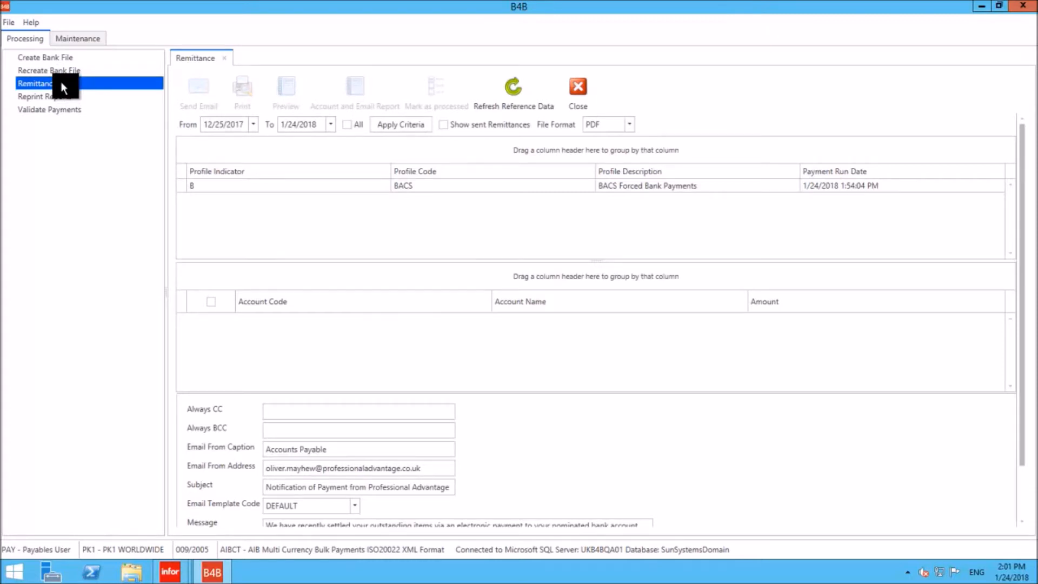
pyautogui.click(244, 185)
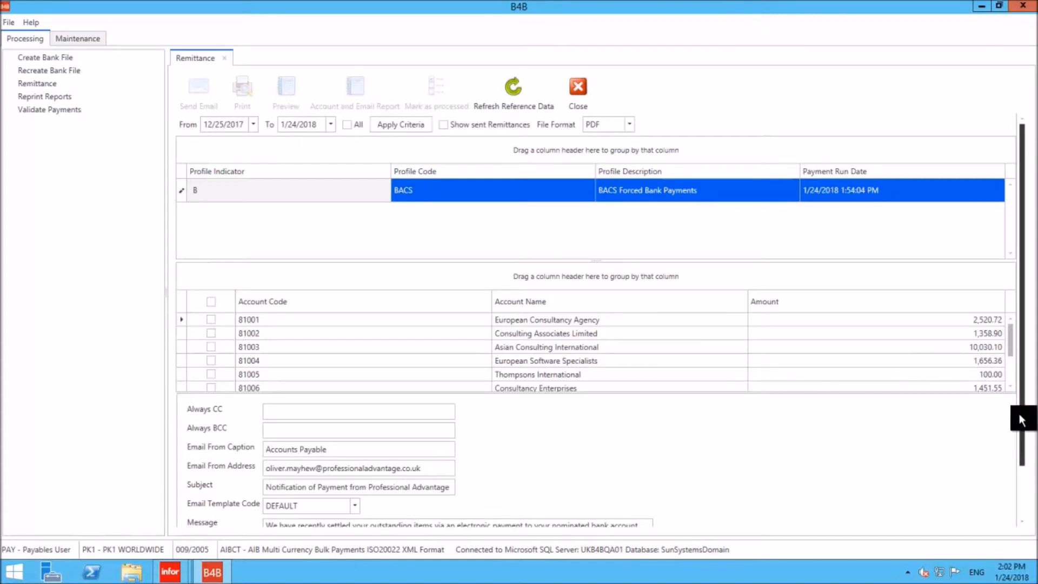
pyautogui.moveTo(1022, 420); pyautogui.dragTo(1022, 477)
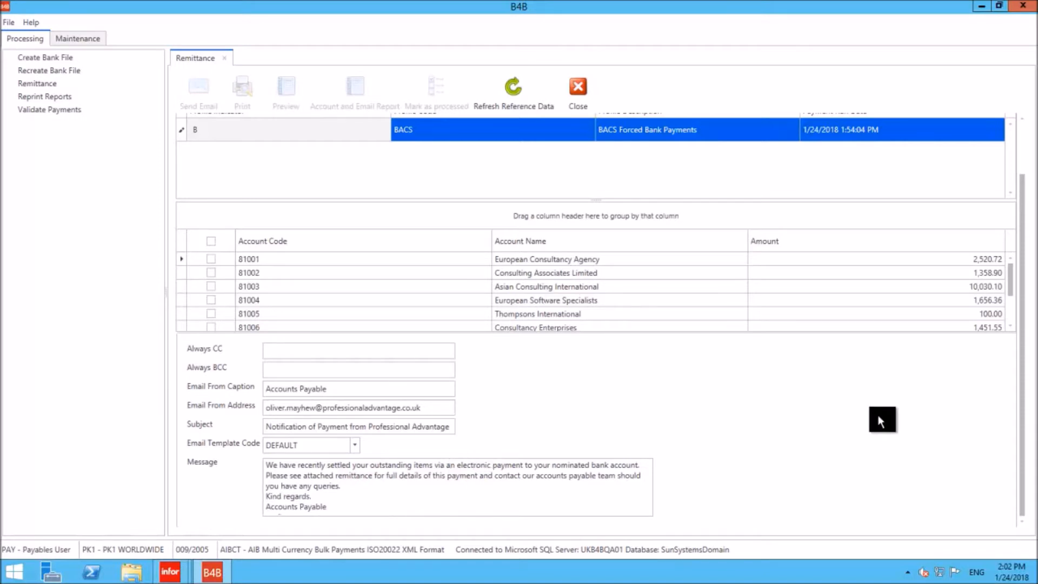
# - Select all accounts in the BACS run, review the Account and Email Report and close it
pyautogui.moveTo(1022, 475); pyautogui.dragTo(1033, 342)
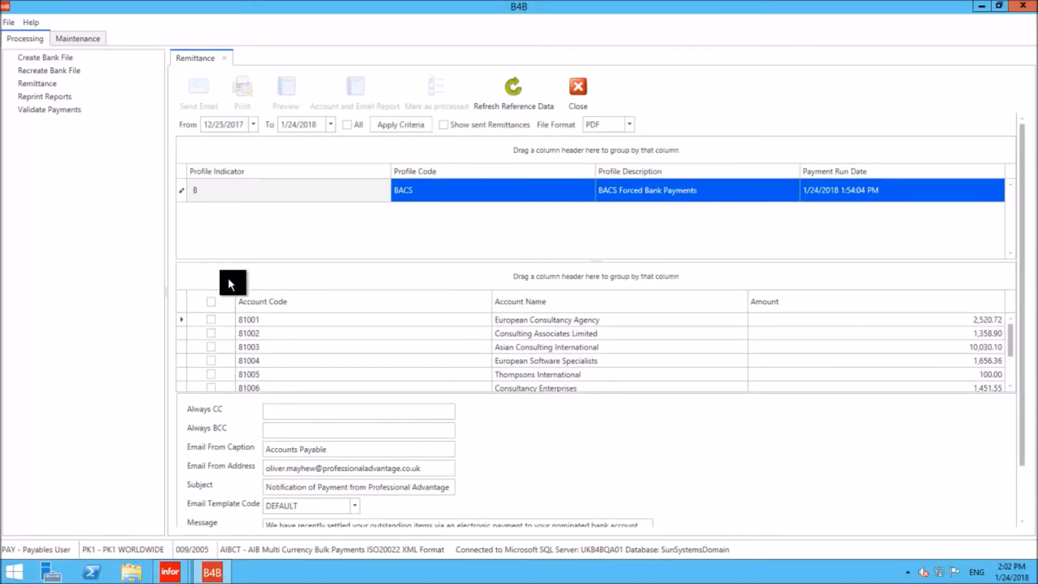
pyautogui.click(212, 302)
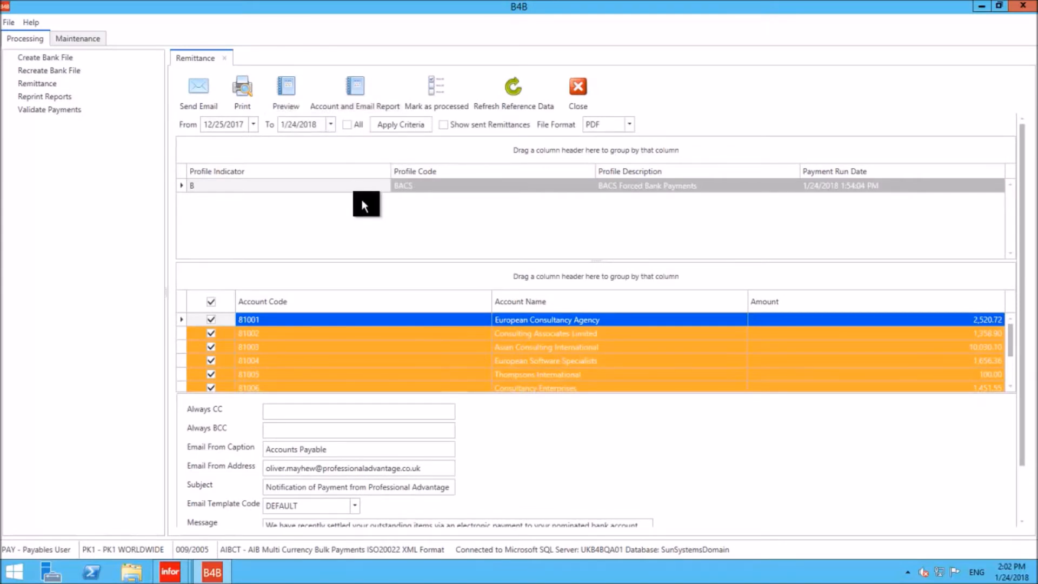
pyautogui.click(355, 88)
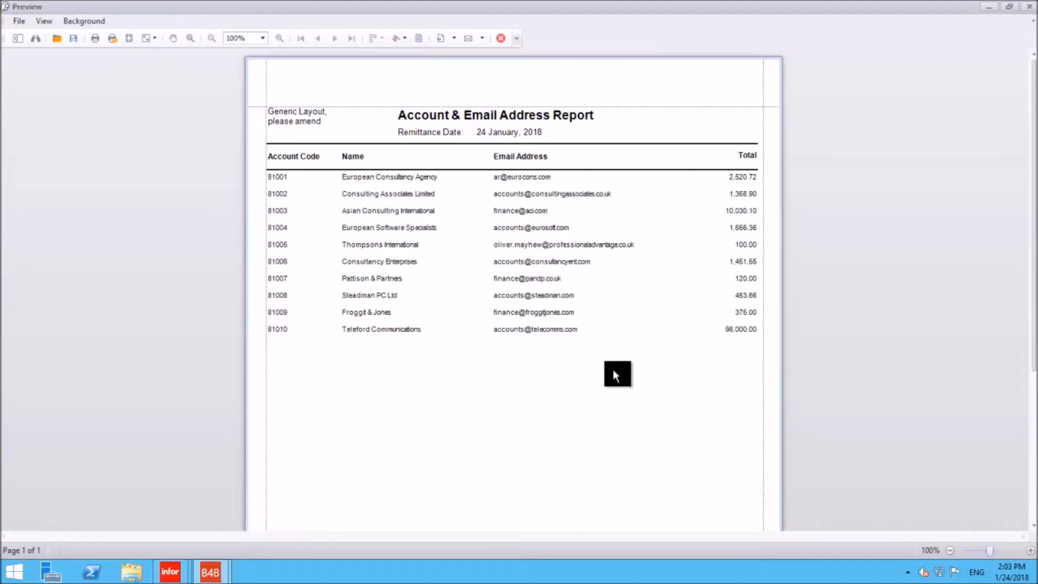
pyautogui.click(499, 38)
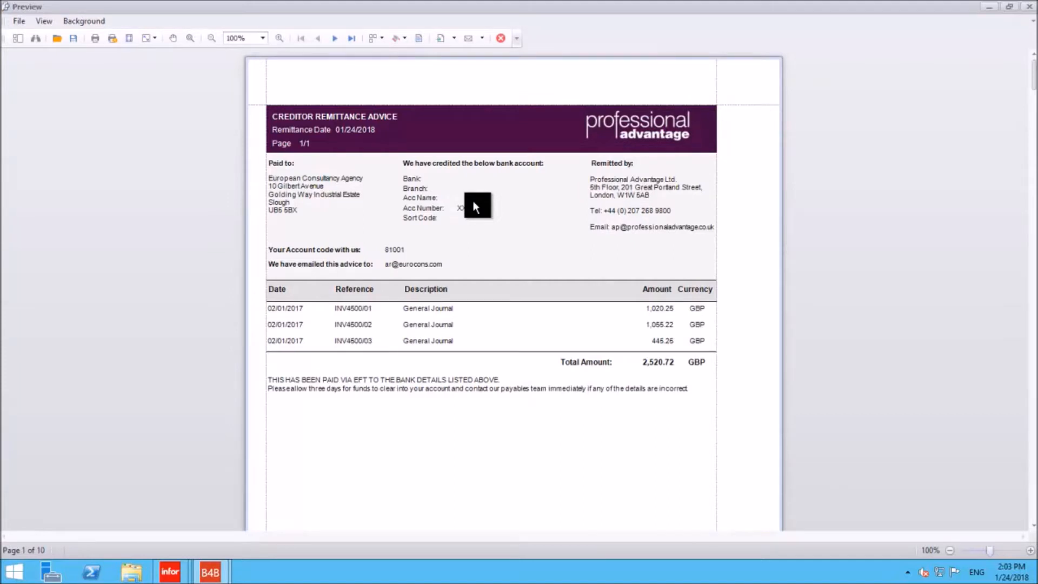
# - Check the remittance advice preview through account 81002, close it and e-mail the remittances for all selected accounts
pyautogui.click(334, 39)
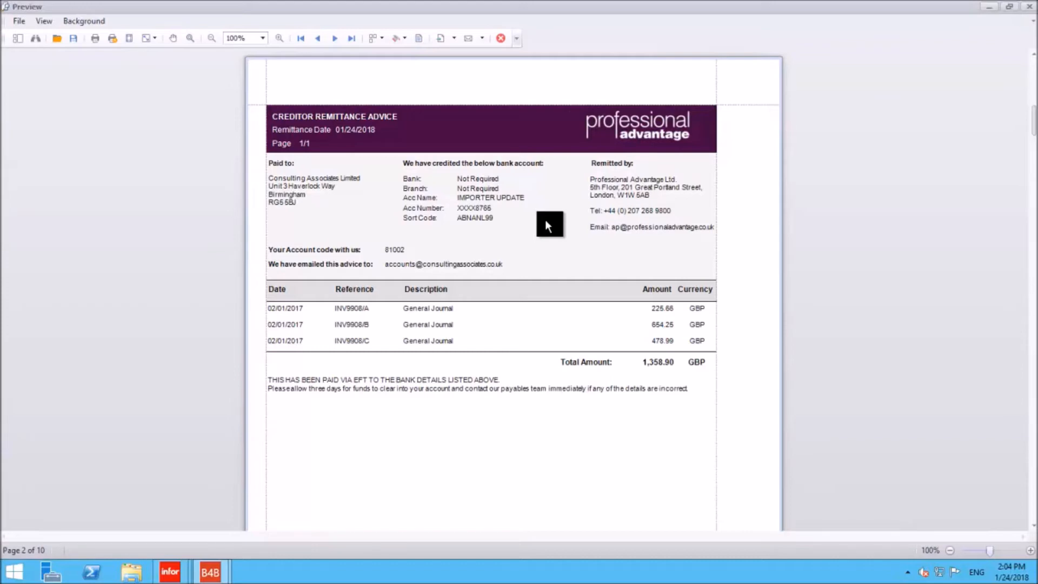
pyautogui.click(500, 40)
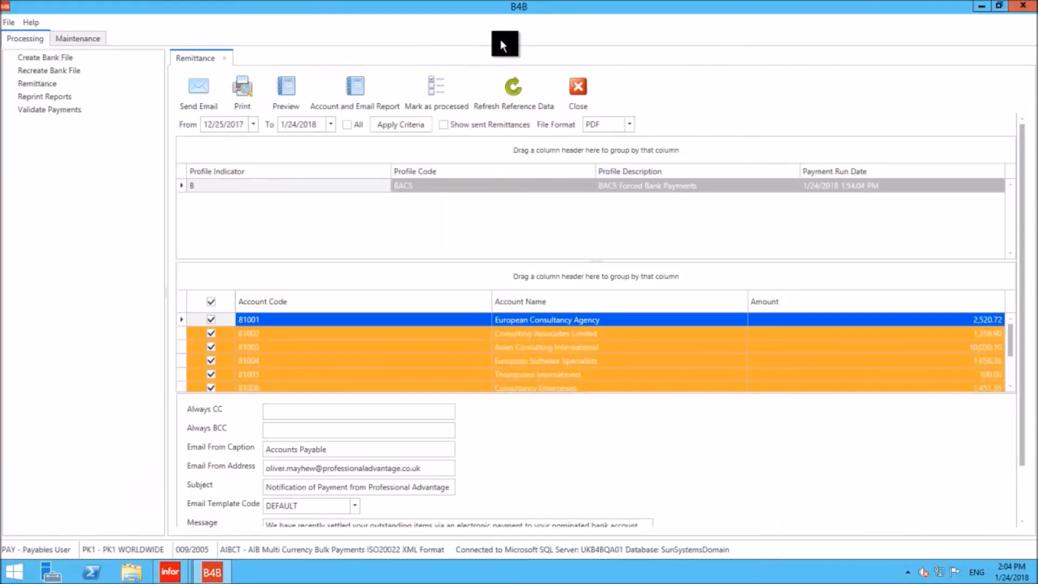
pyautogui.click(197, 92)
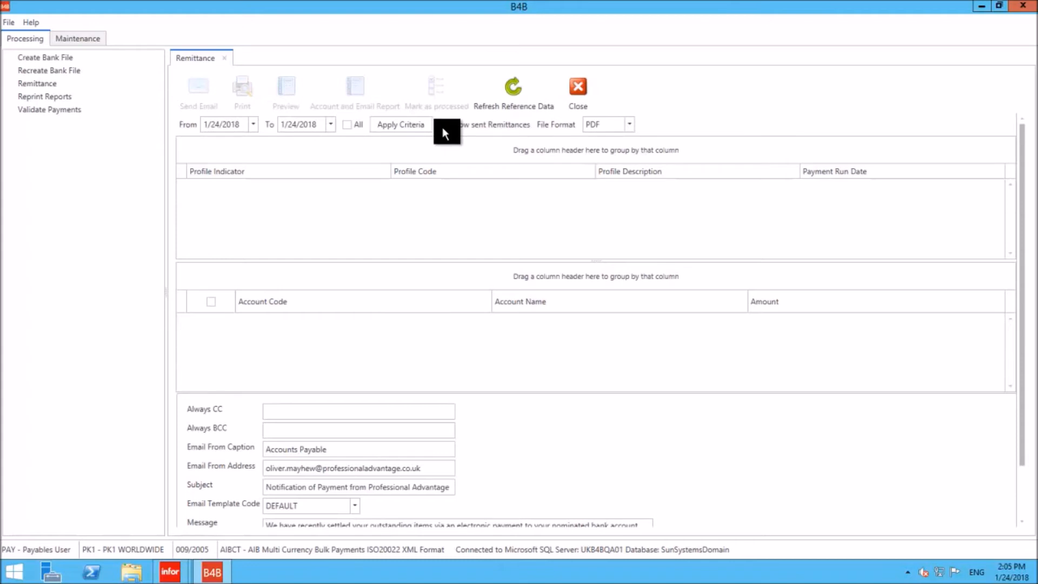
# - List the sent remittances for 1/24/2018, preview account 81001's advice from the 1:54:04 PM BACS run and close Remittance
pyautogui.click(407, 124)
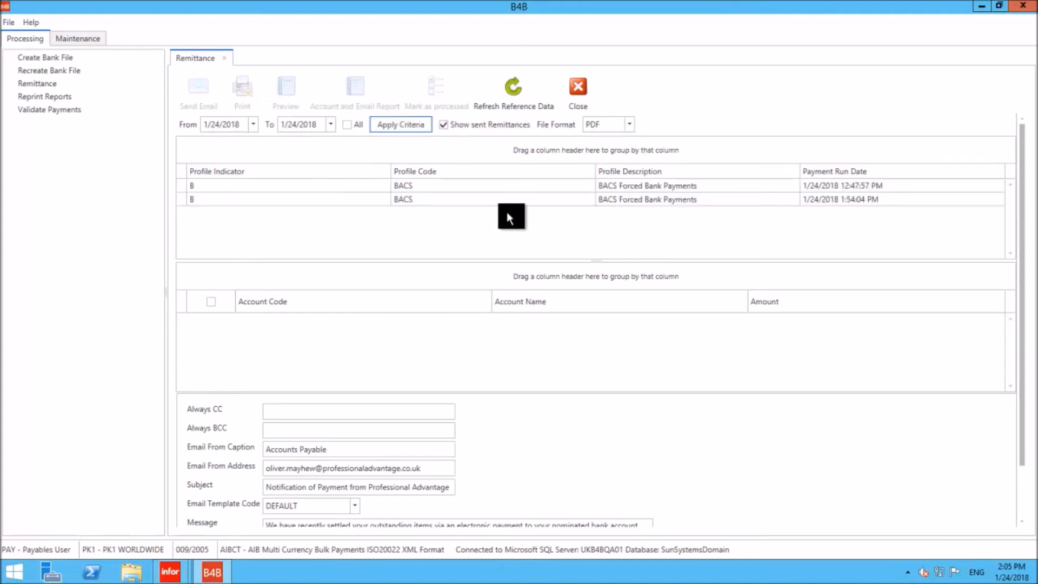
pyautogui.click(461, 199)
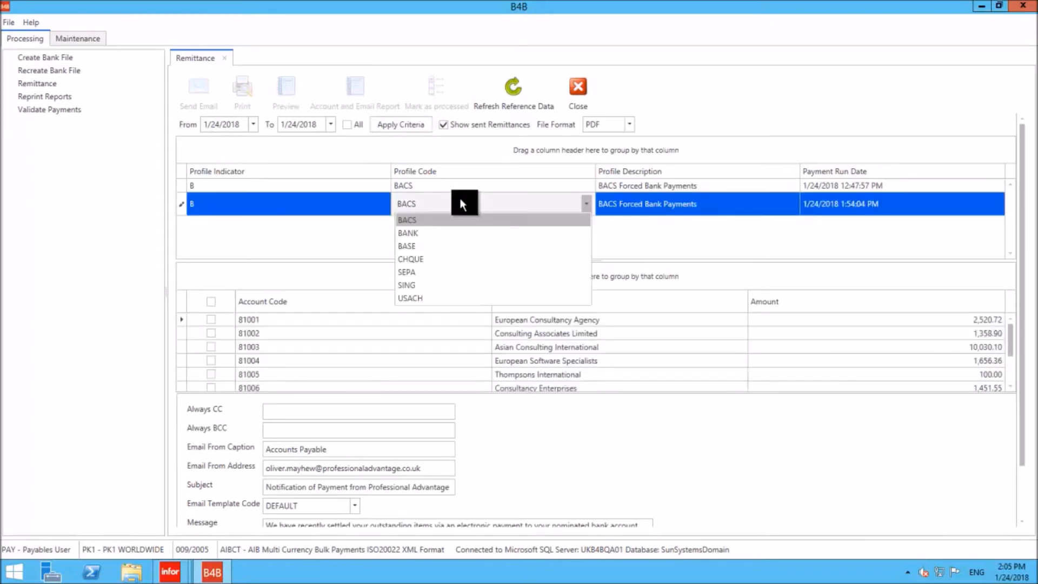
pyautogui.click(270, 273)
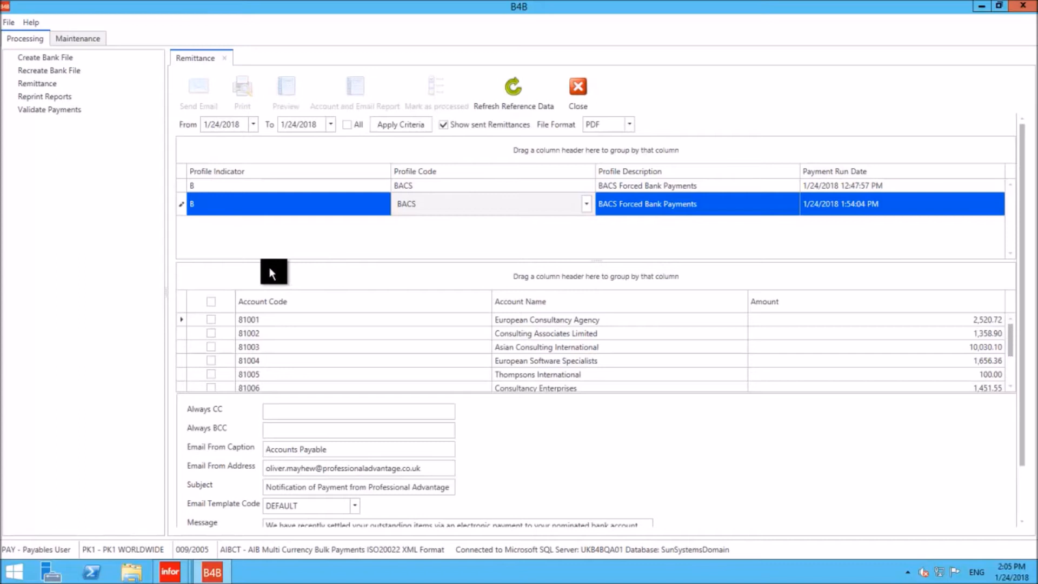
pyautogui.click(211, 320)
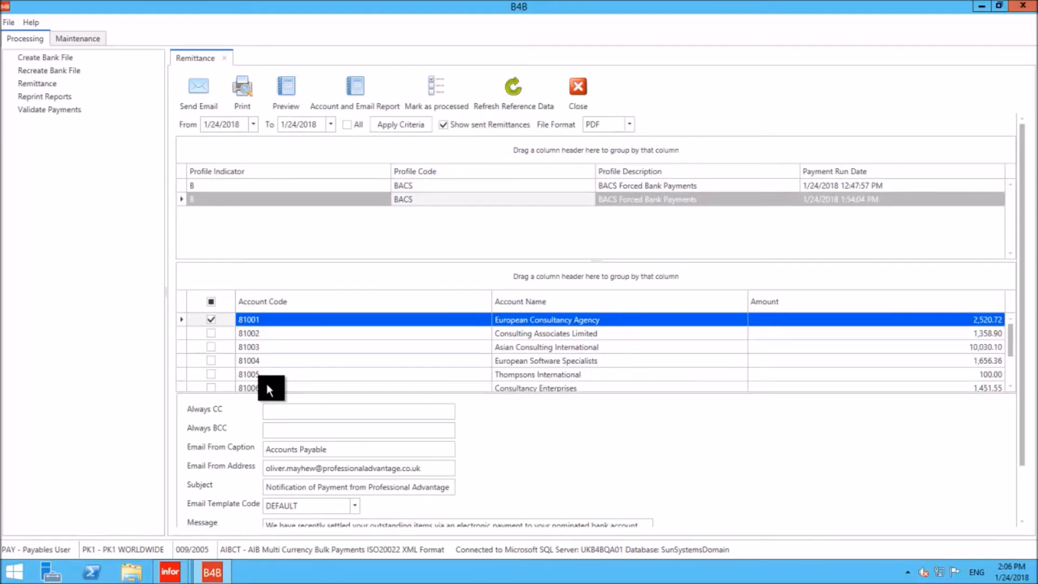
pyautogui.click(280, 98)
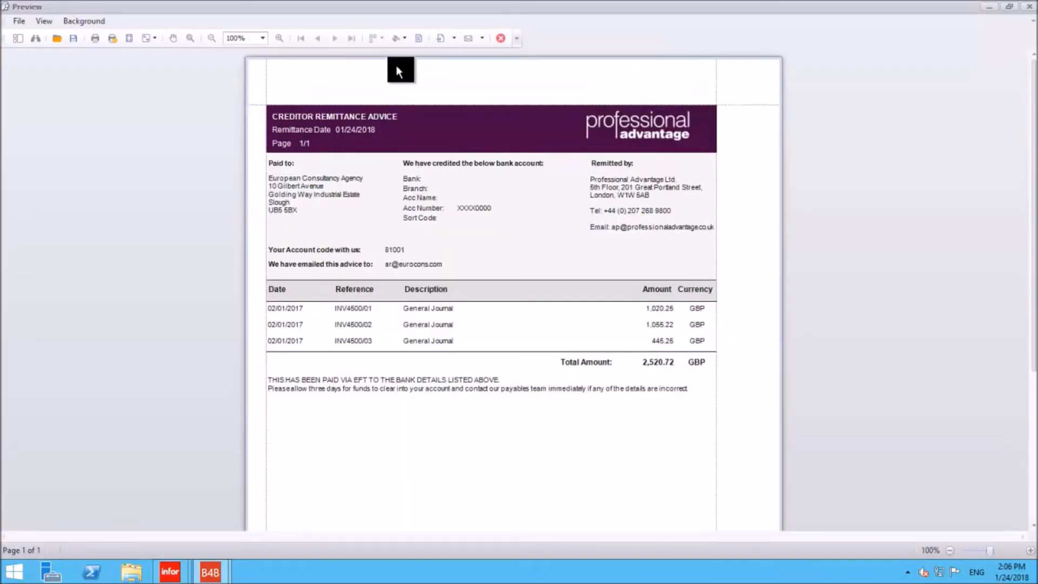
pyautogui.click(508, 39)
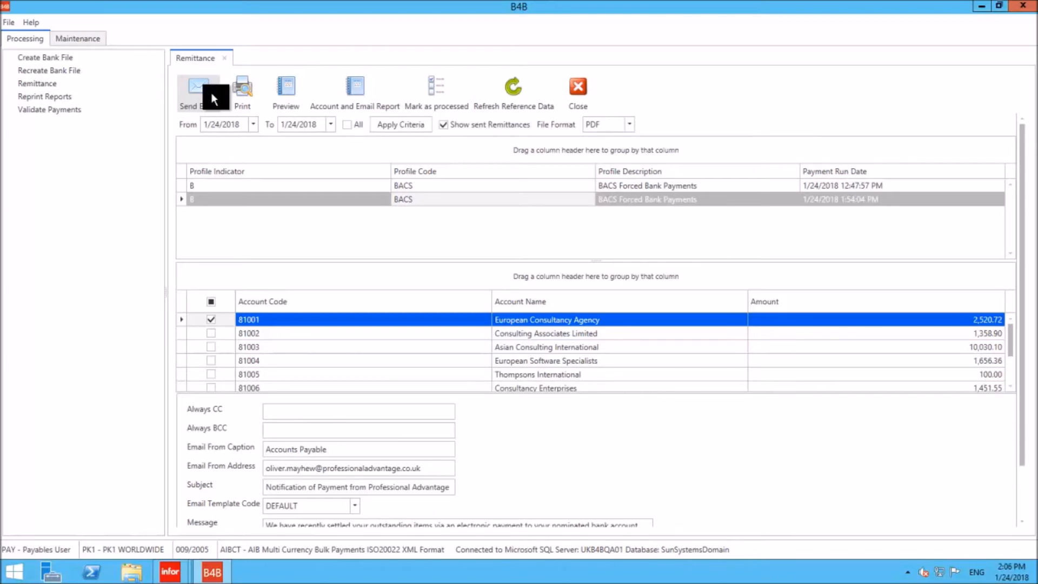
pyautogui.click(574, 91)
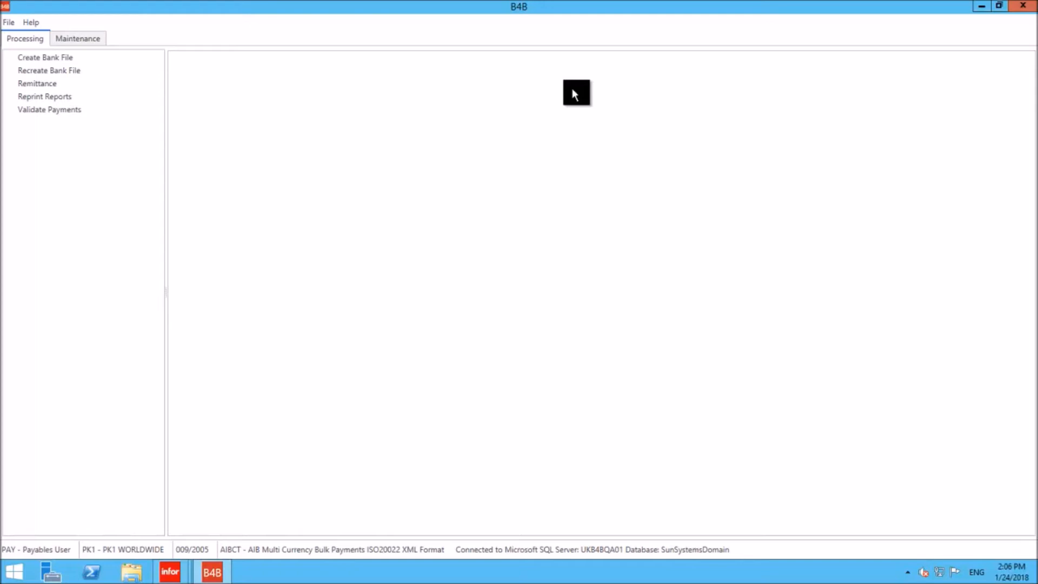
# - Switch to the Outlook payment notification message and open its attached Report.pdf
pyautogui.click(654, 7)
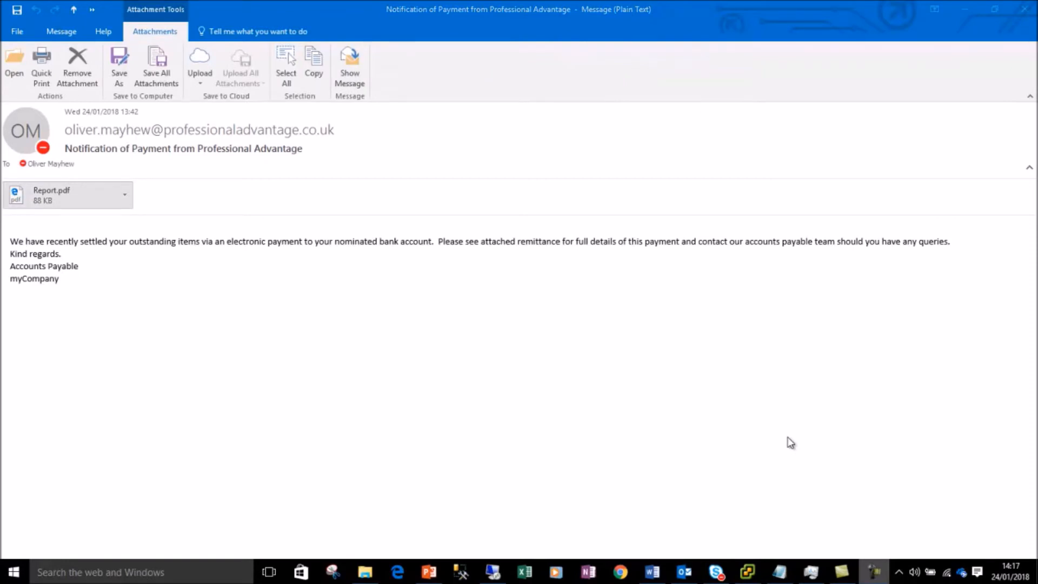
pyautogui.doubleClick(63, 197)
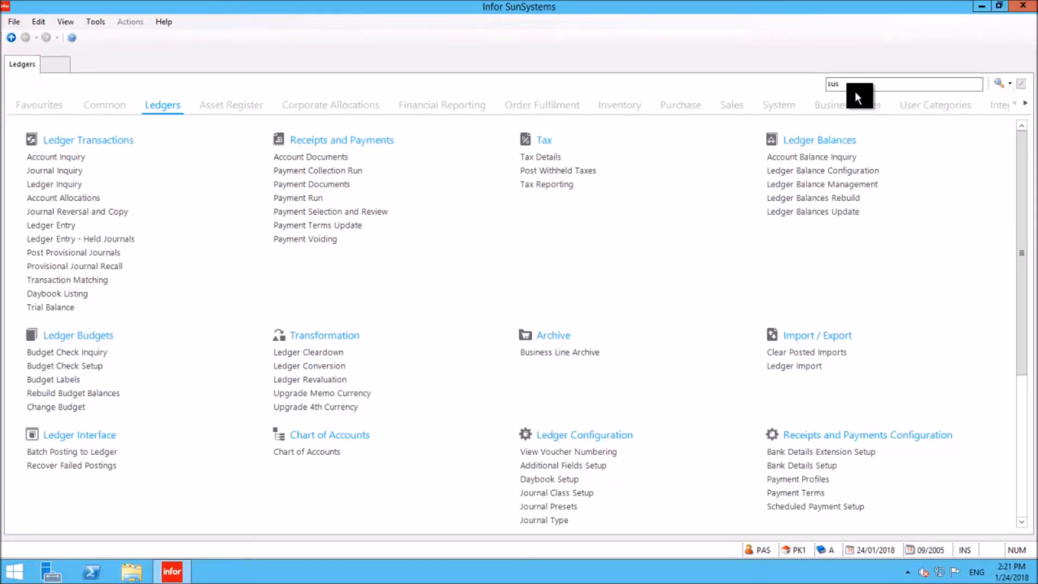
# - Open Payment Run in Infor SunSystems using function code pyr and load the SEPA profile
pyautogui.moveTo(854, 87); pyautogui.dragTo(763, 85)
pyautogui.moveTo(842, 85); pyautogui.dragTo(797, 93)
pyautogui.write('pyr')
pyautogui.press('Return')
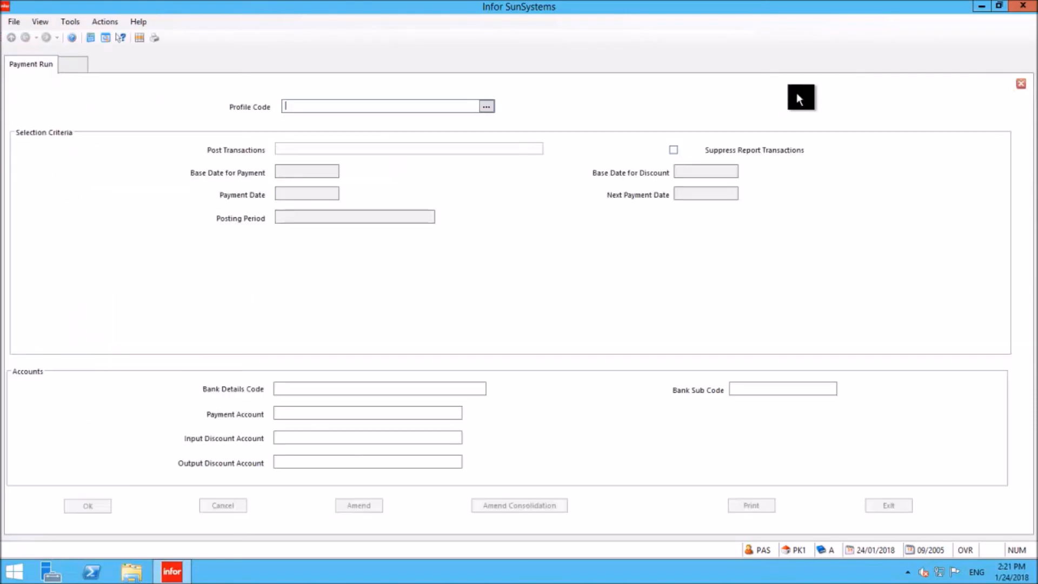
pyautogui.write('SEPA')
pyautogui.press('Tab')
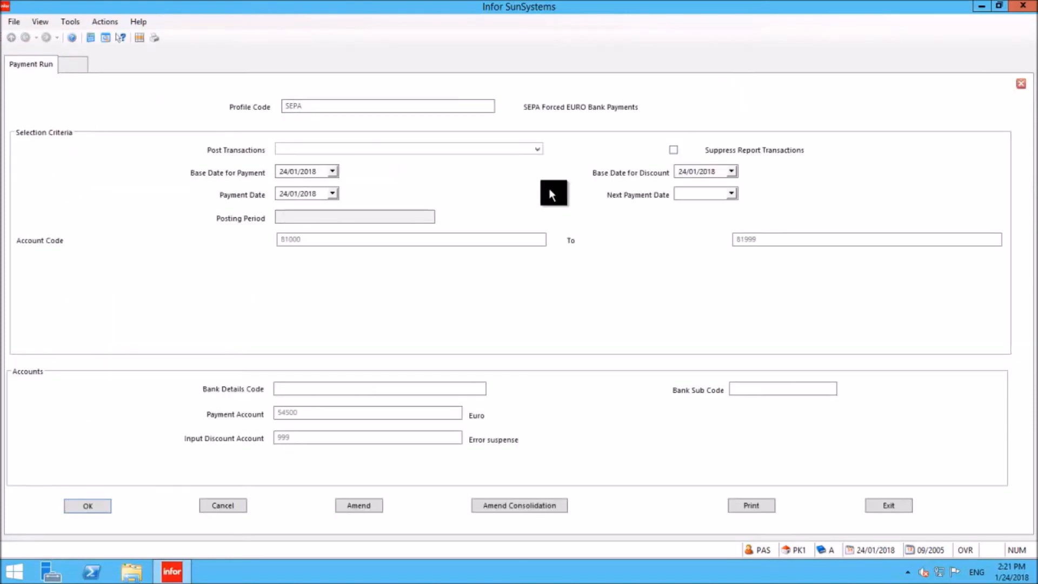
# - Post the SEPA payment run with its bank transfer despite the account deficiency, and review the Payment Run Listing through its totals
pyautogui.click(536, 150)
pyautogui.click(401, 157)
pyautogui.press('Return')
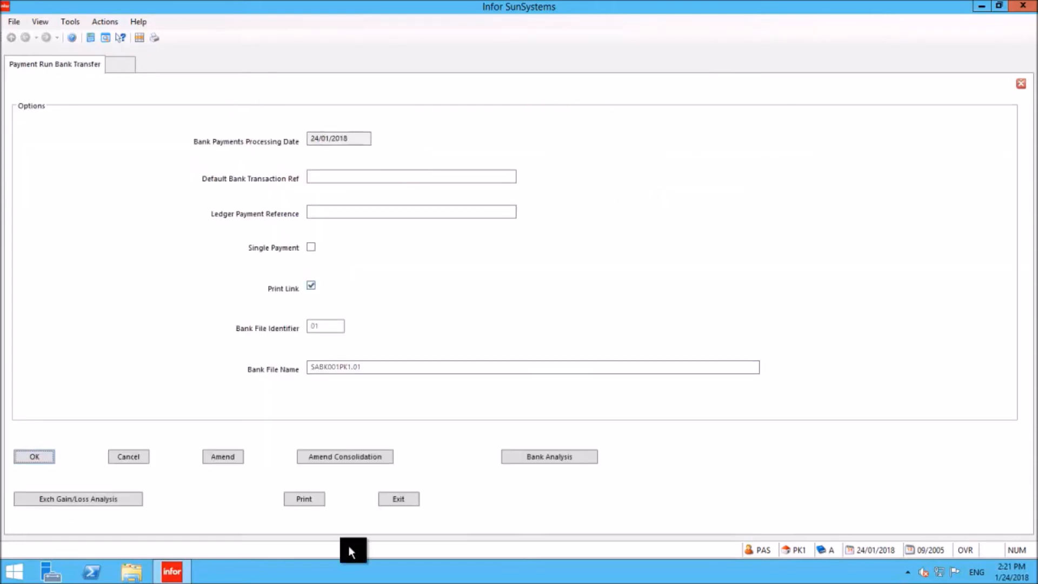
pyautogui.click(303, 500)
pyautogui.click(50, 503)
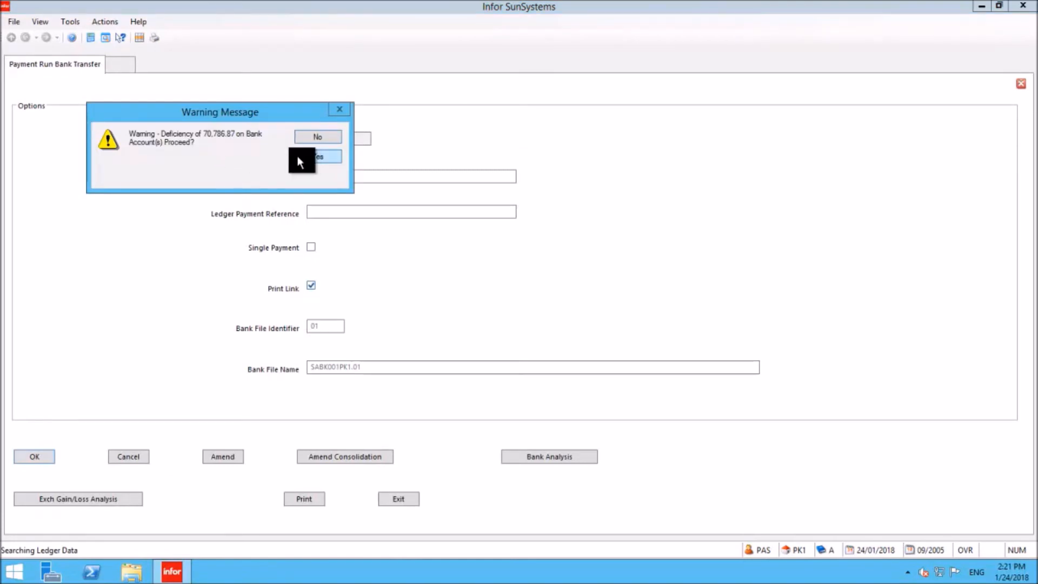
pyautogui.click(318, 156)
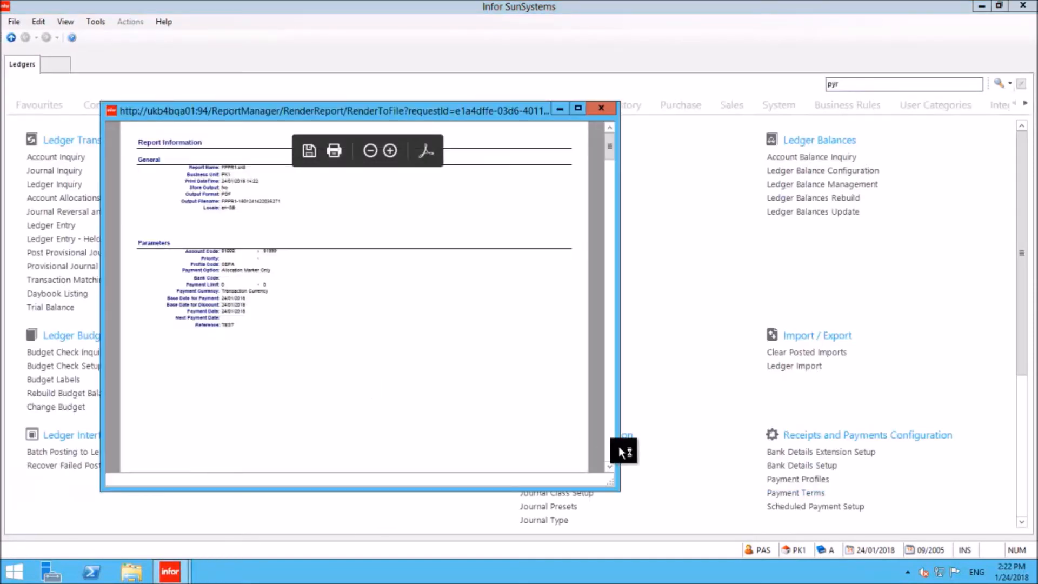
pyautogui.scroll(-5, 613, 446)
pyautogui.scroll(-5, 611, 444)
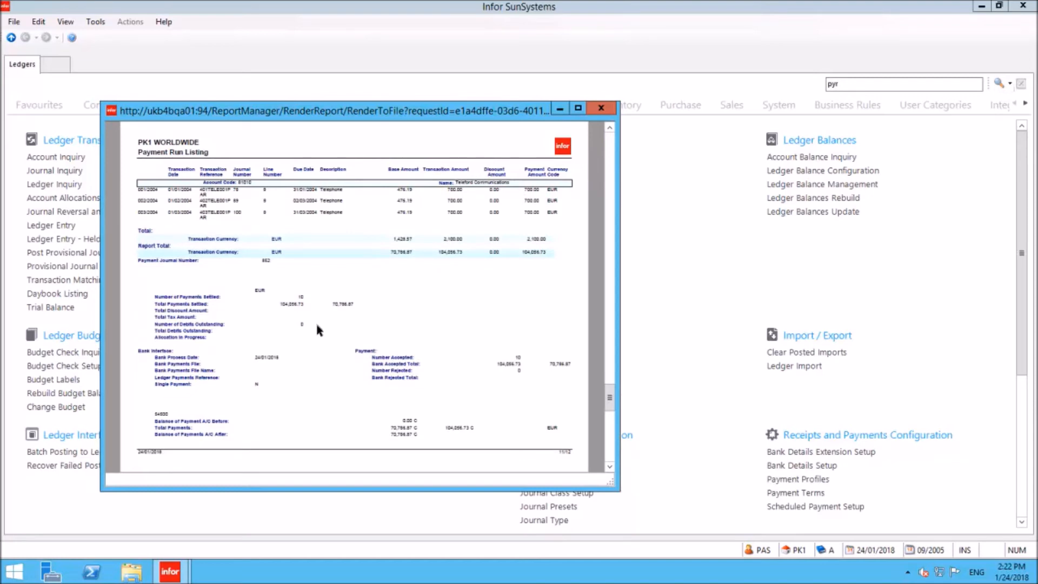
# - Find and launch B4B Web, maximise its browser window and log in as user PAY
pyautogui.click(13, 571)
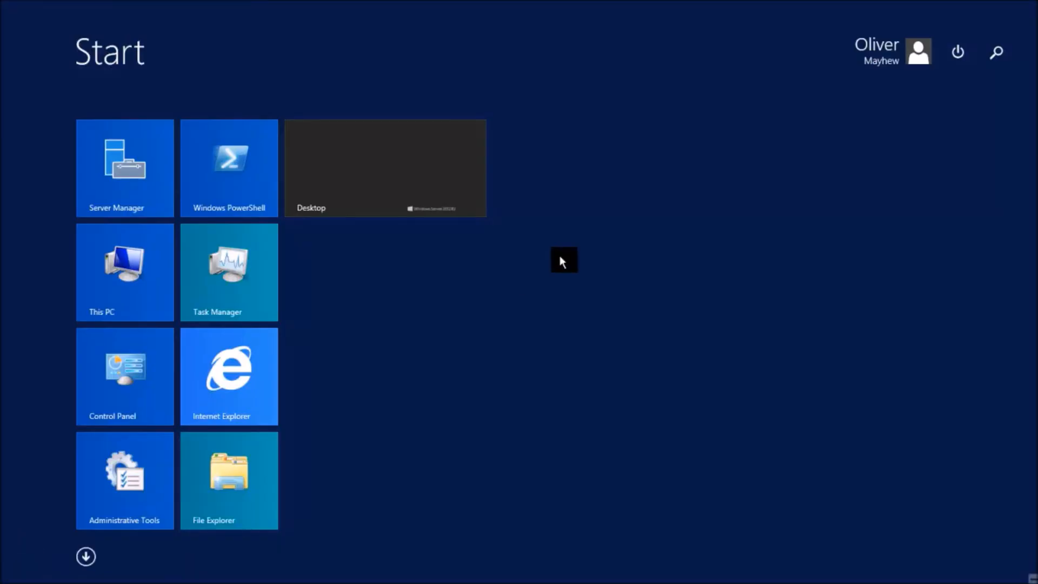
pyautogui.write('b4b web')
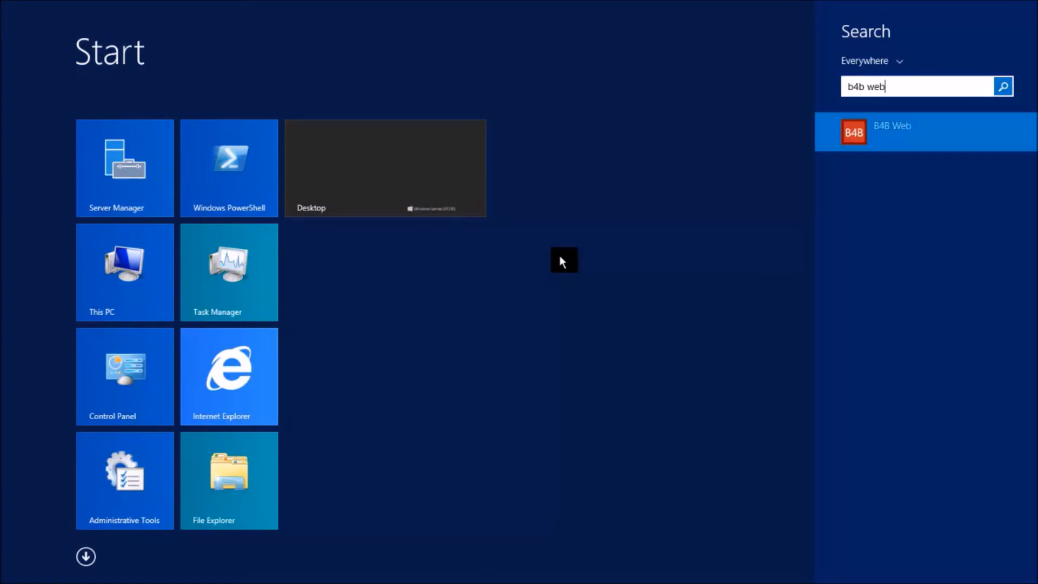
pyautogui.press('Return')
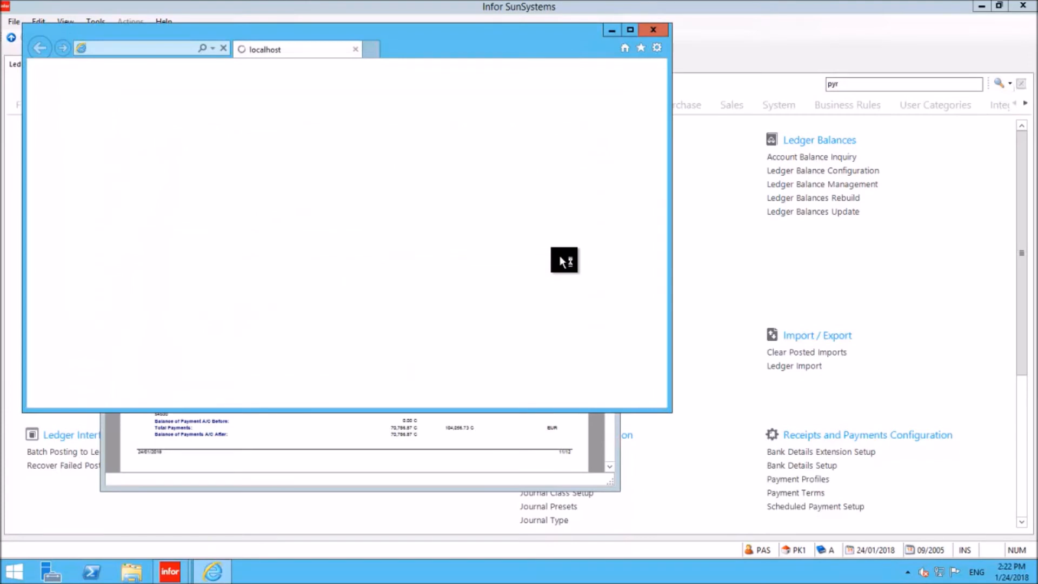
pyautogui.click(630, 30)
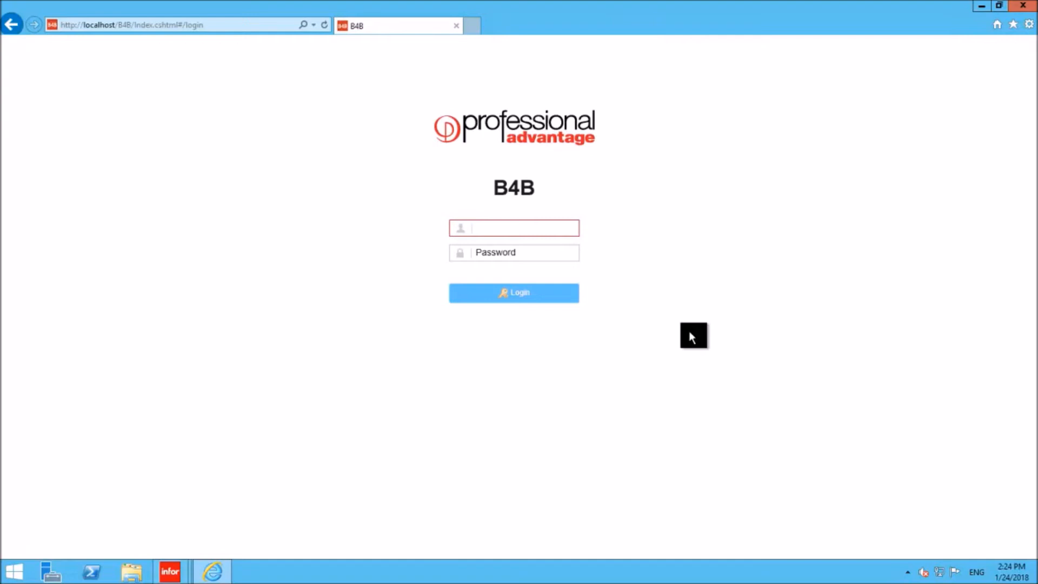
pyautogui.write('PAY')
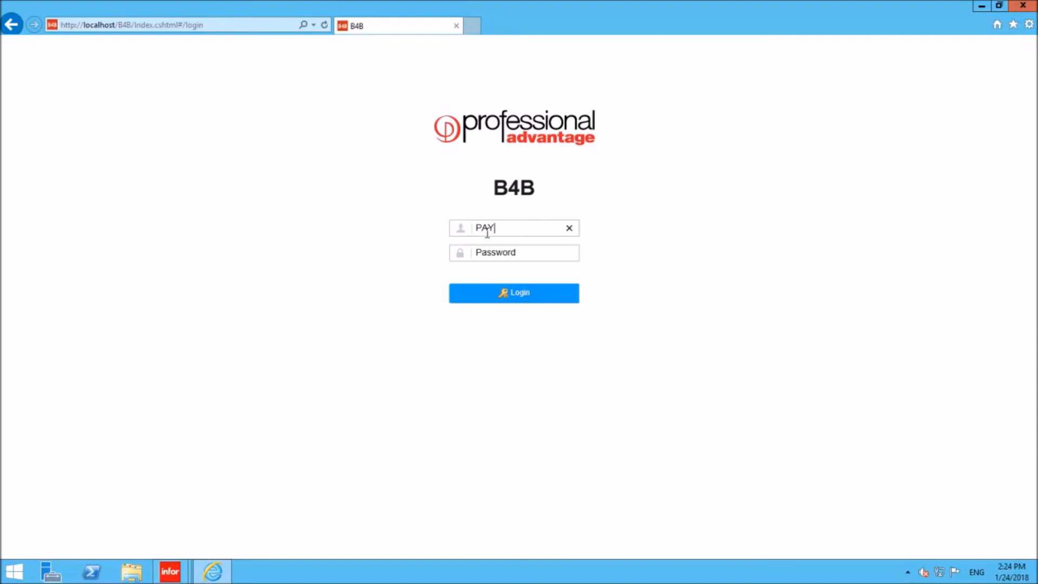
pyautogui.click(495, 294)
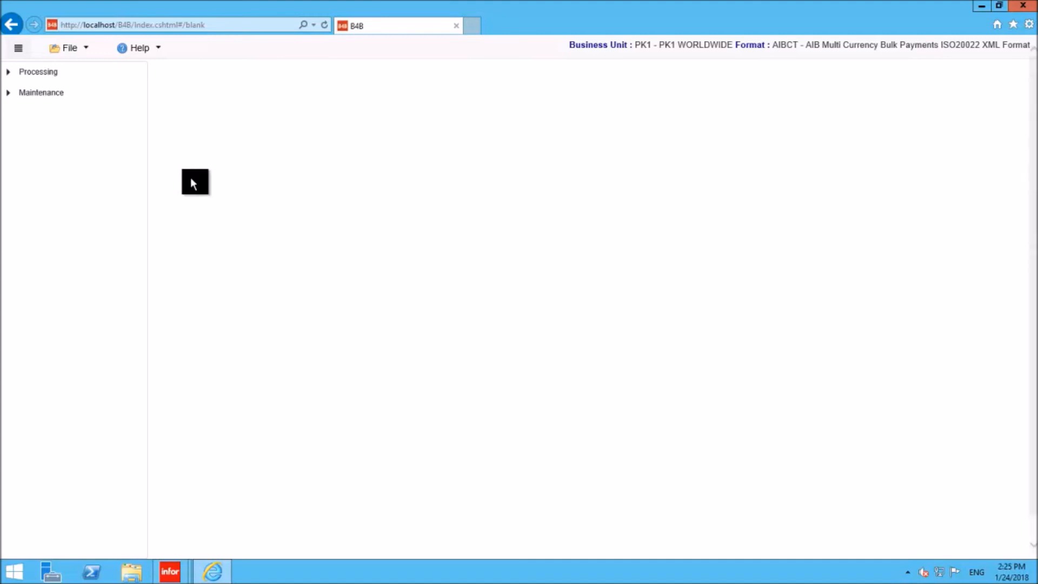
# - Open Validate Payments in B4B Web and select the SEPA Forced EURO Bank Payments run
pyautogui.click(14, 74)
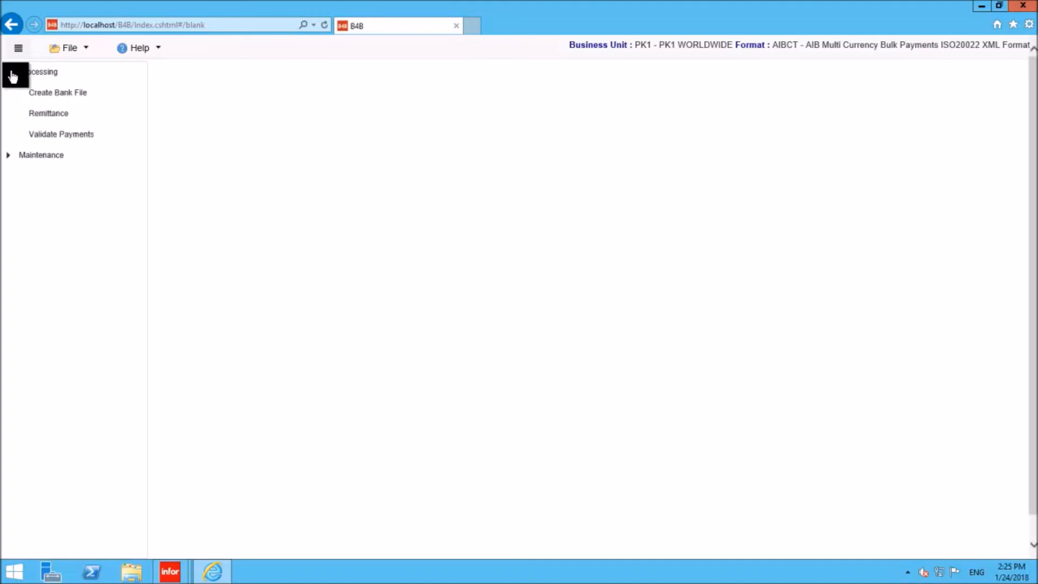
pyautogui.click(57, 135)
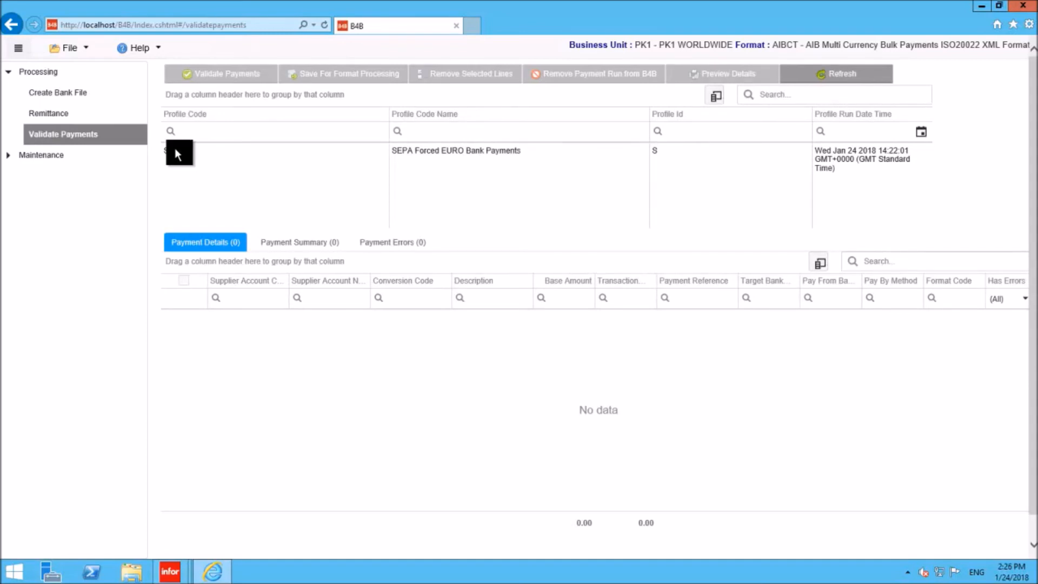
pyautogui.click(174, 148)
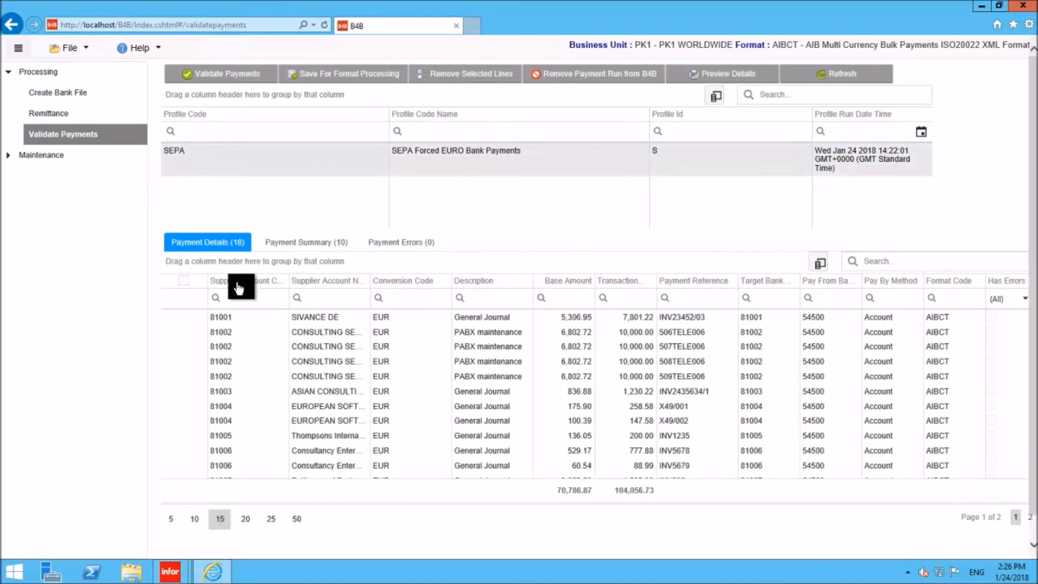
# - Review the SEPA run's payment summary and errors, and save its payments for format processing
pyautogui.click(296, 242)
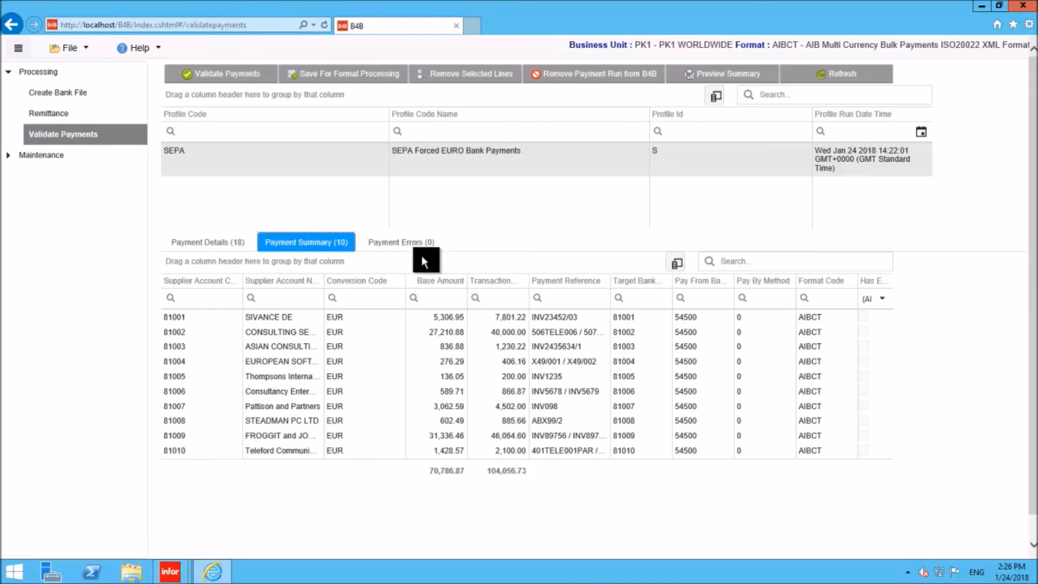
pyautogui.click(400, 241)
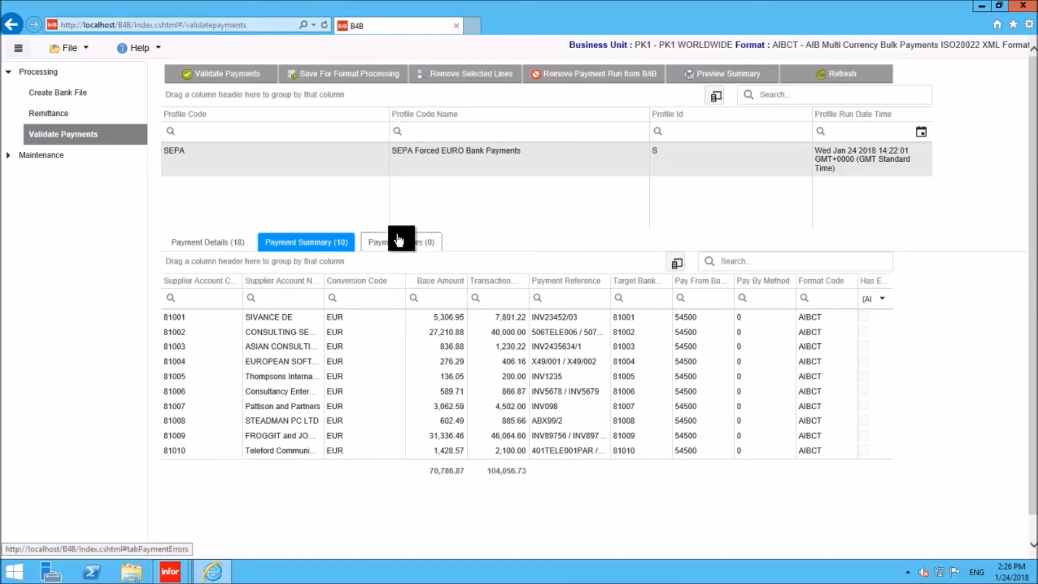
pyautogui.click(322, 243)
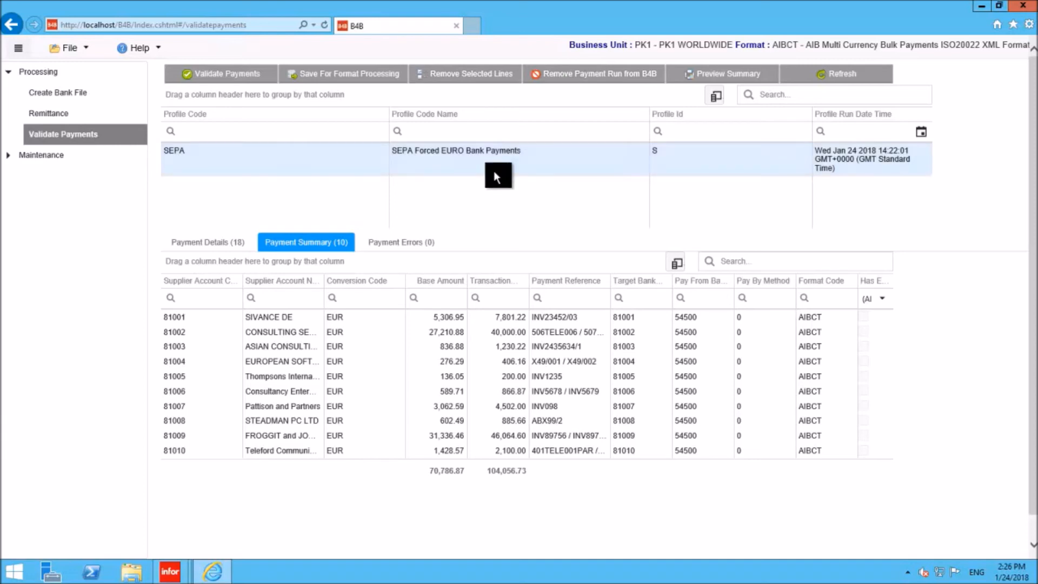
pyautogui.click(333, 80)
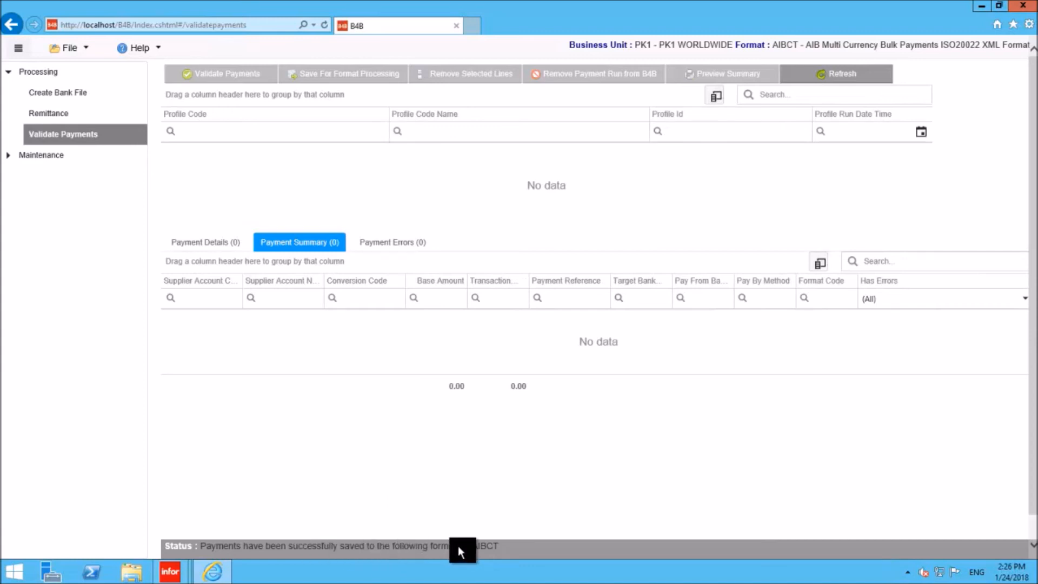
# - Start a bank file for own bank 54500, executed 24 January 2018, with Reason Text only, text My COMPANY NAME and filename EUR-PK1-240118.xml
pyautogui.click(62, 96)
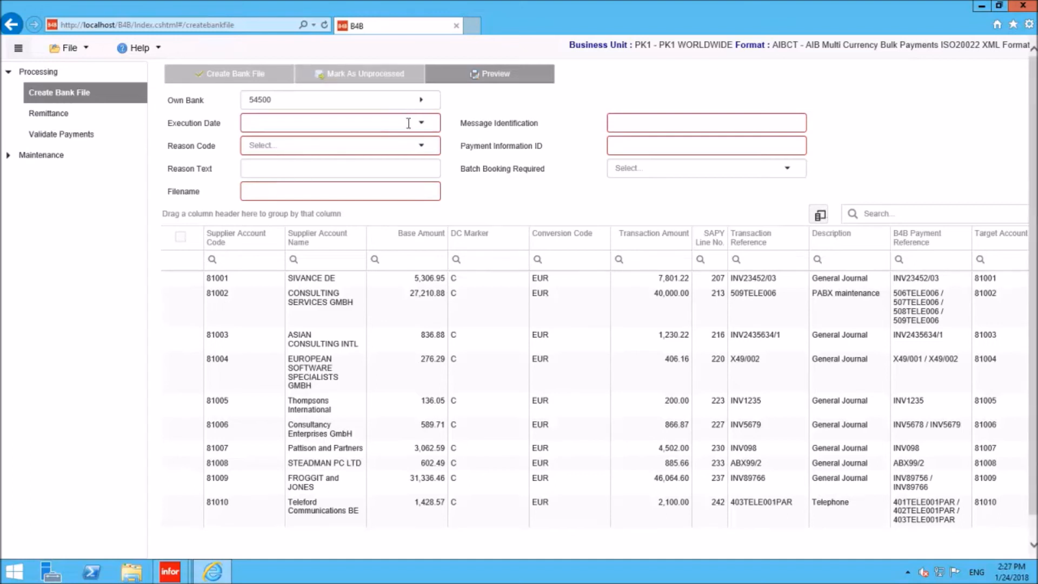
pyautogui.click(425, 129)
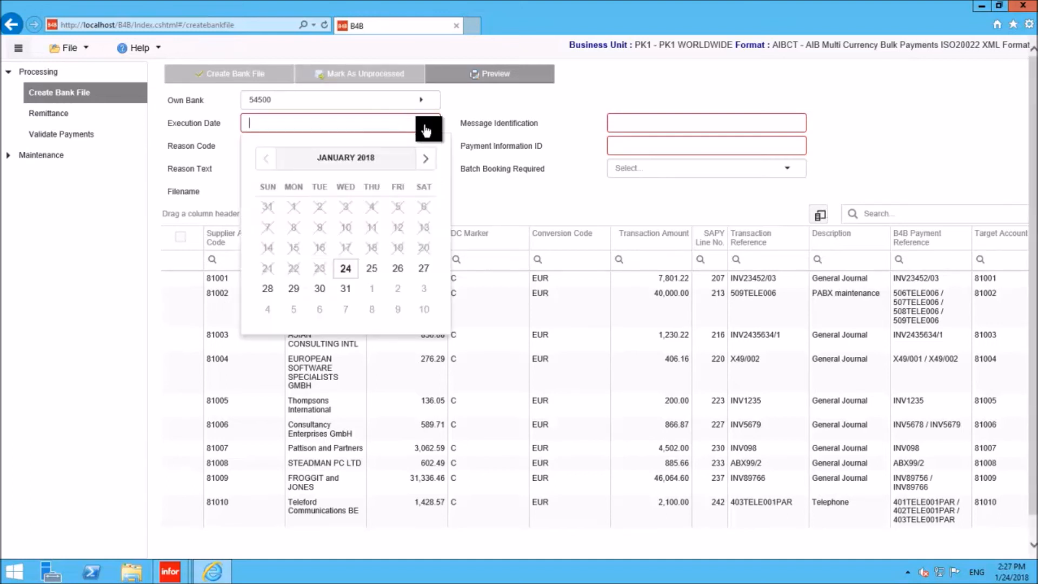
pyautogui.click(345, 269)
pyautogui.click(399, 151)
pyautogui.click(369, 165)
pyautogui.click(291, 191)
pyautogui.write('EUR-PK1-240118.xml')
# - Set the message identification to TEST, the payment information ID to PAYID, and the batch booking option to Batch Booking
pyautogui.click(668, 129)
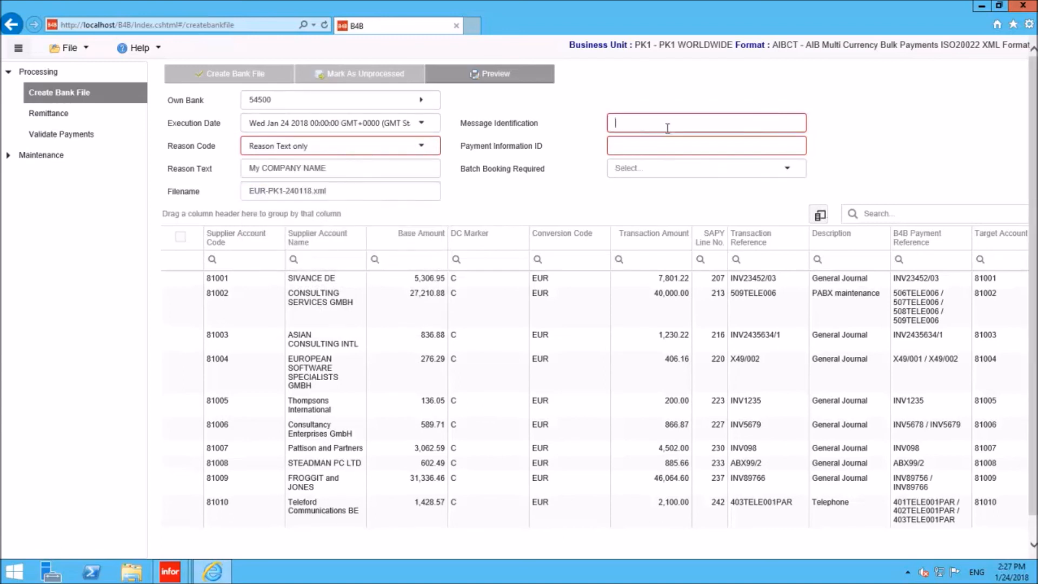
pyautogui.write('TEST')
pyautogui.press('Tab')
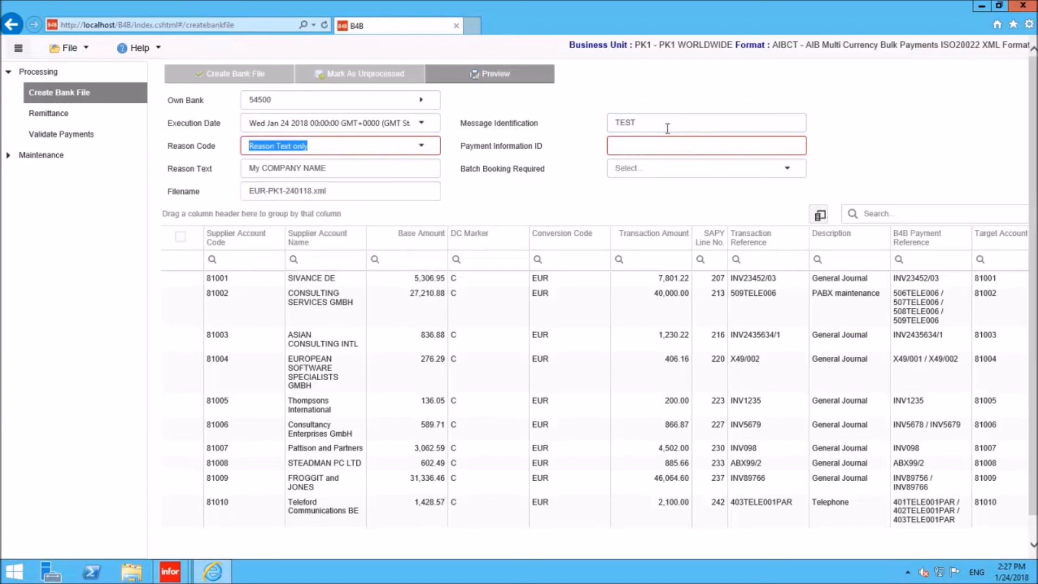
pyautogui.click(760, 169)
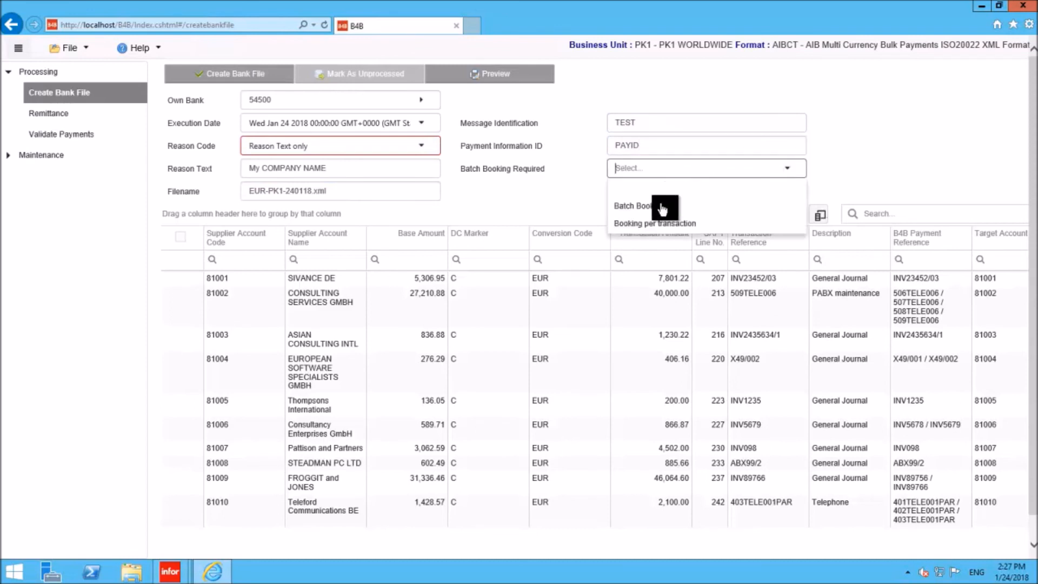
pyautogui.click(659, 204)
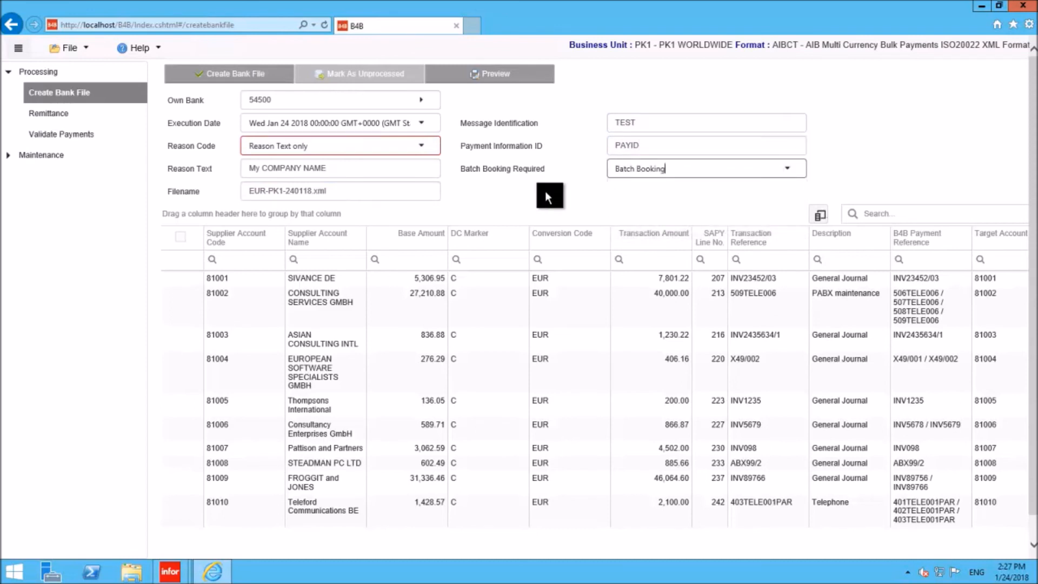
# - Create the bank file, review both pages of its report, and close the report preview
pyautogui.click(238, 81)
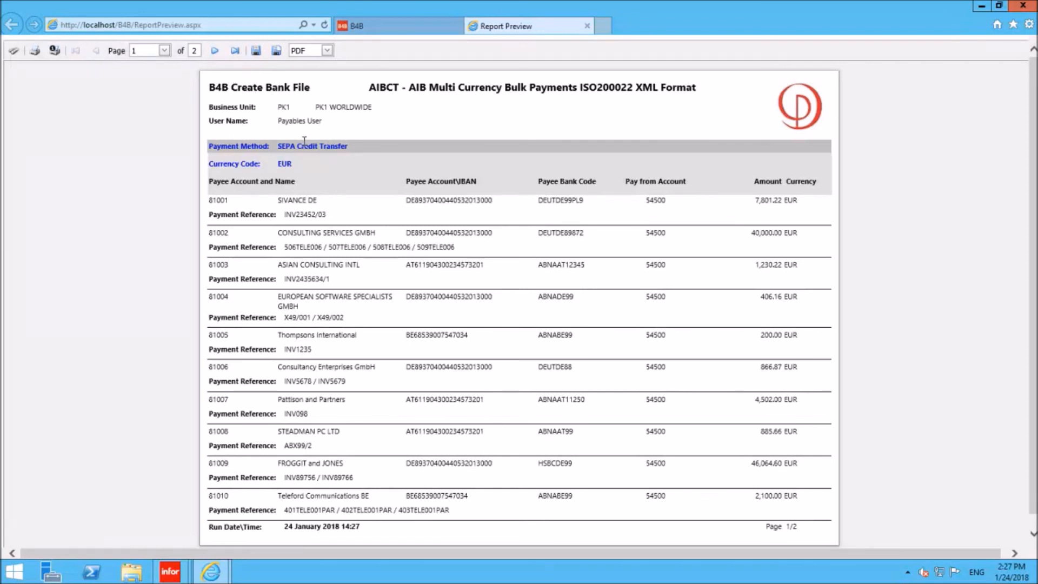
pyautogui.click(215, 53)
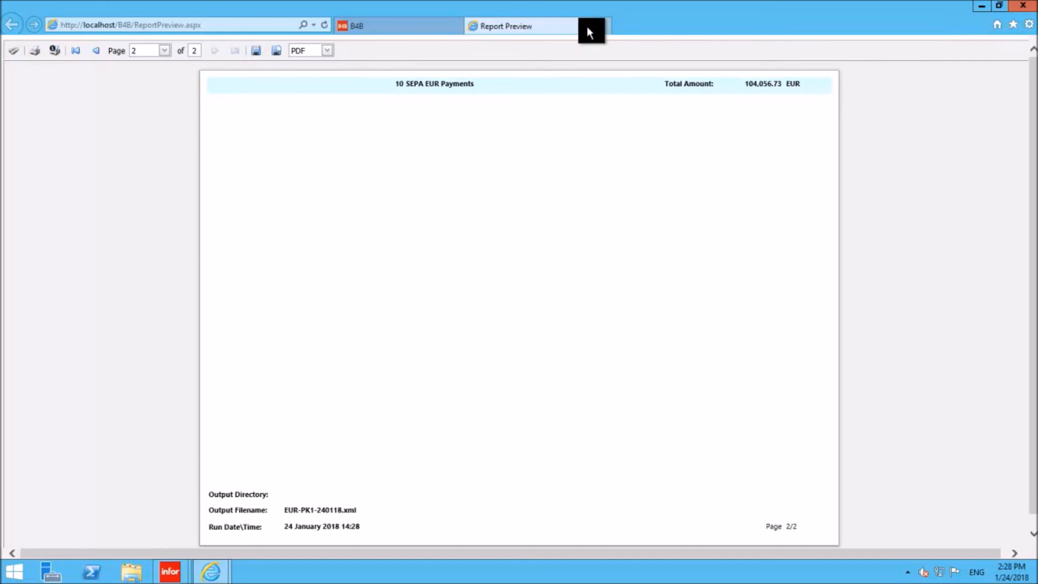
pyautogui.click(564, 26)
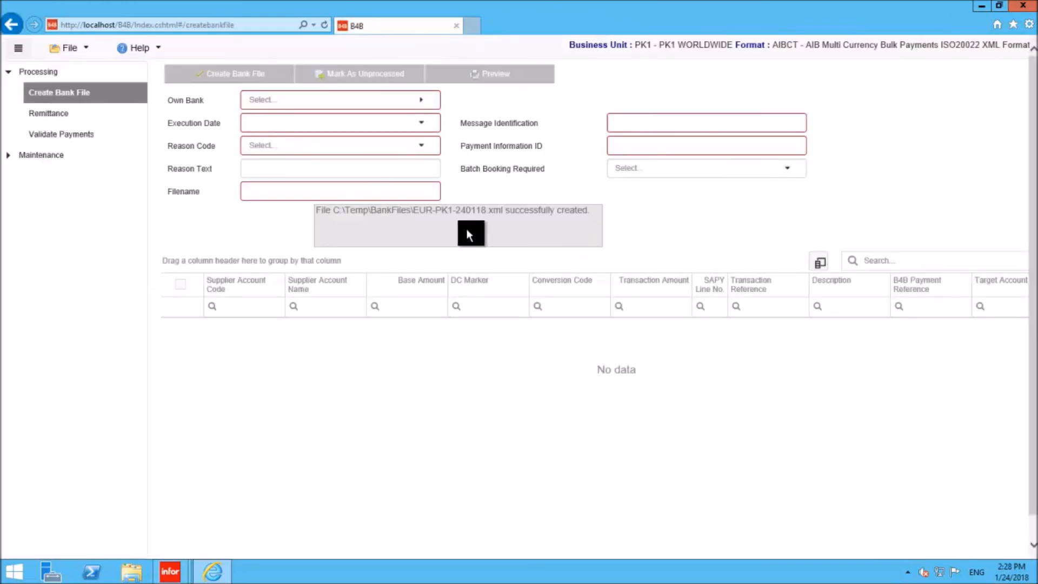
# - Open Remittance, load the SEPA Forced EURO Bank Payments run, and preview the remittance advices for all its accounts
pyautogui.click(62, 117)
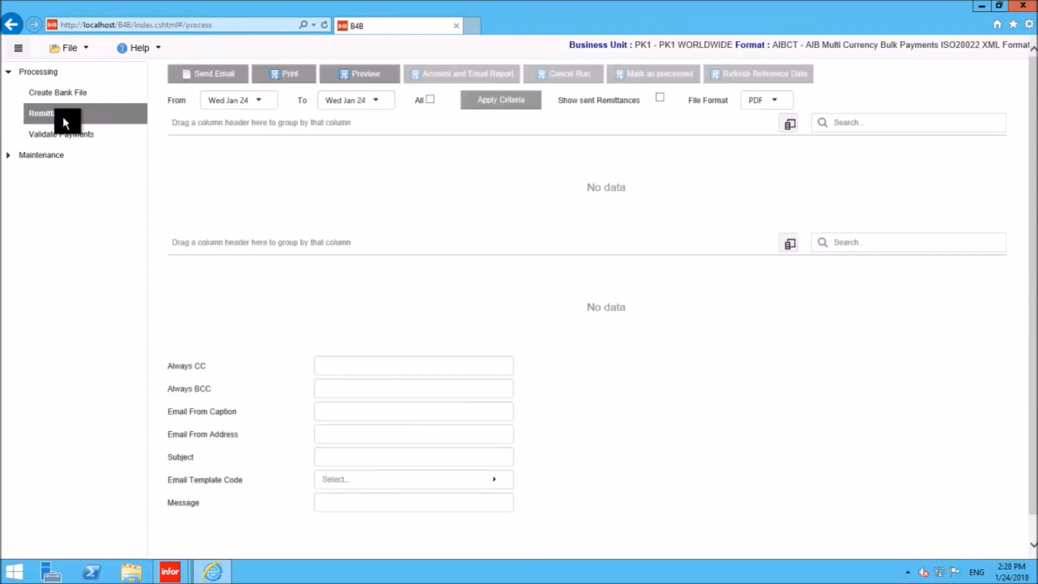
pyautogui.click(484, 102)
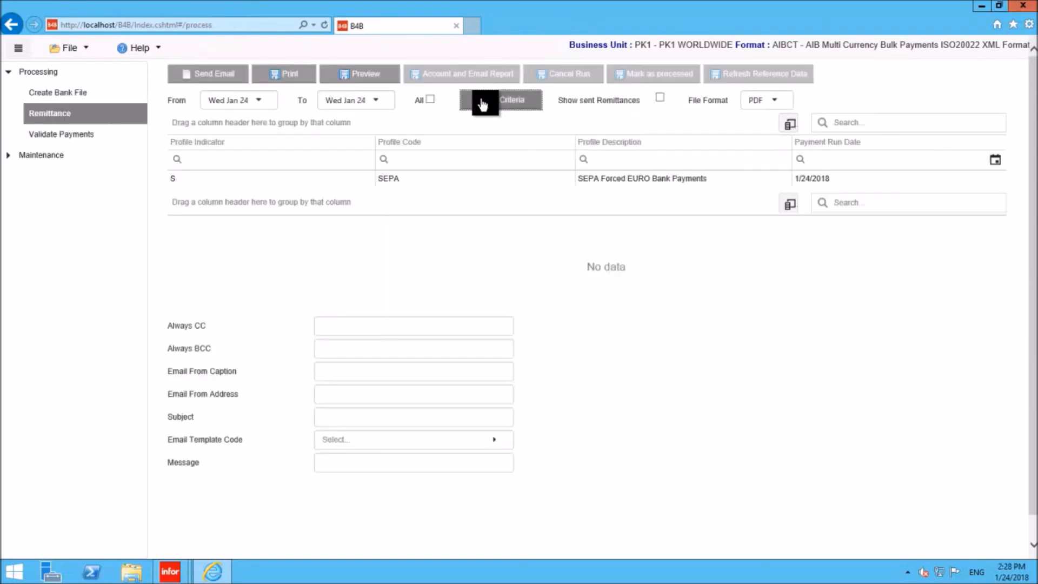
pyautogui.click(216, 181)
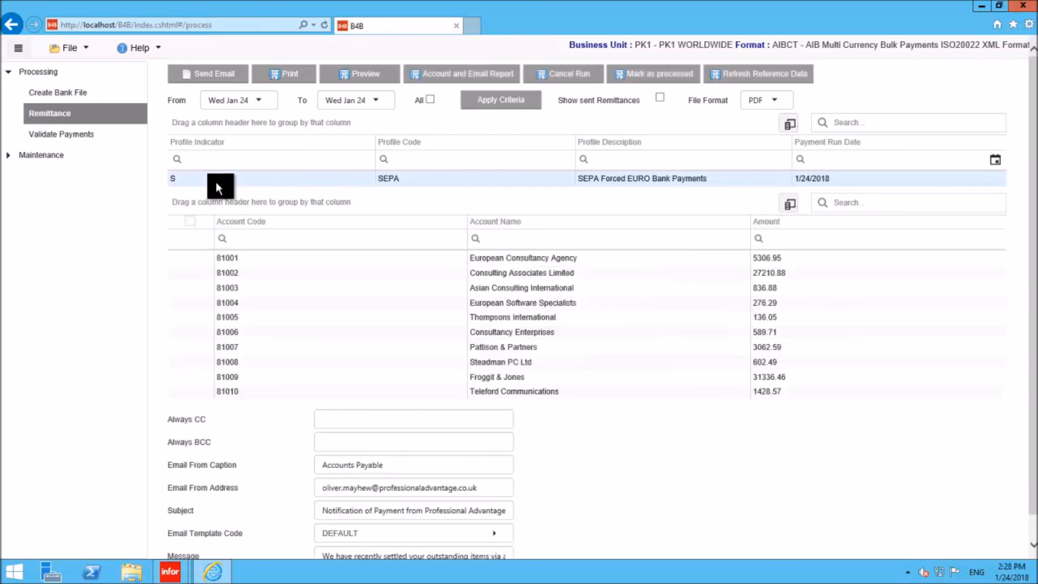
pyautogui.click(193, 221)
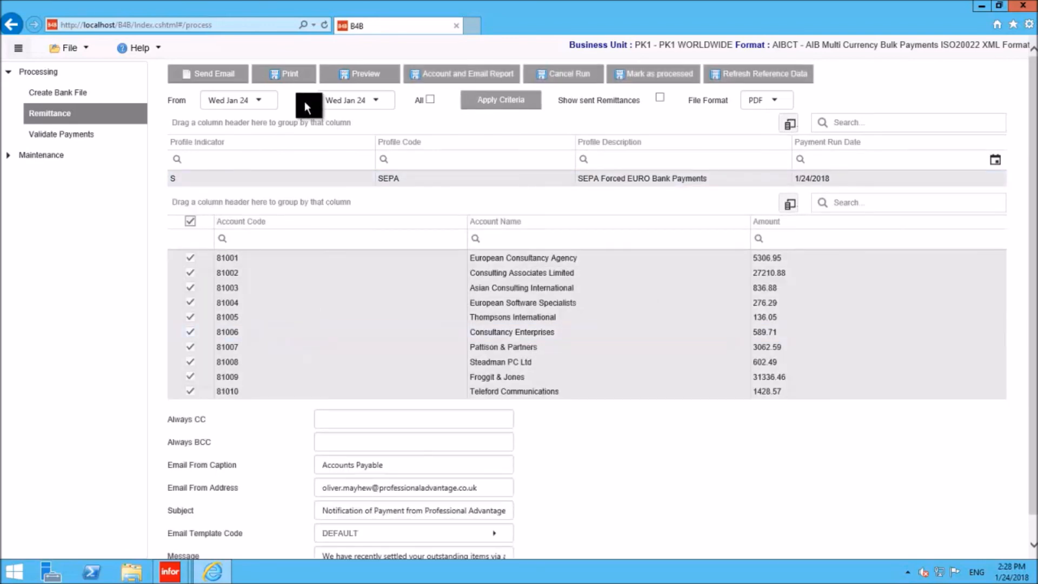
pyautogui.click(349, 79)
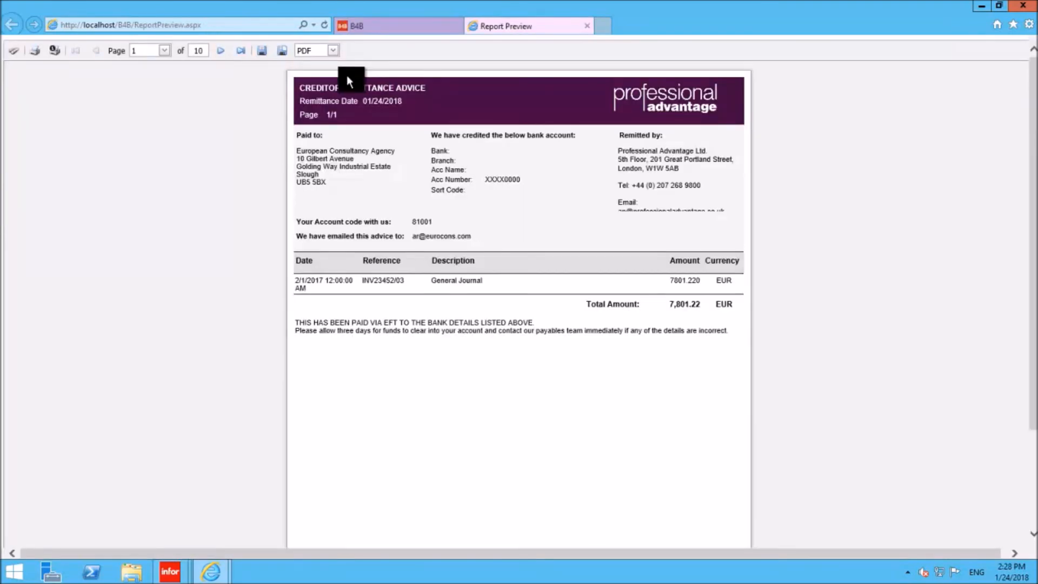
pyautogui.click(585, 26)
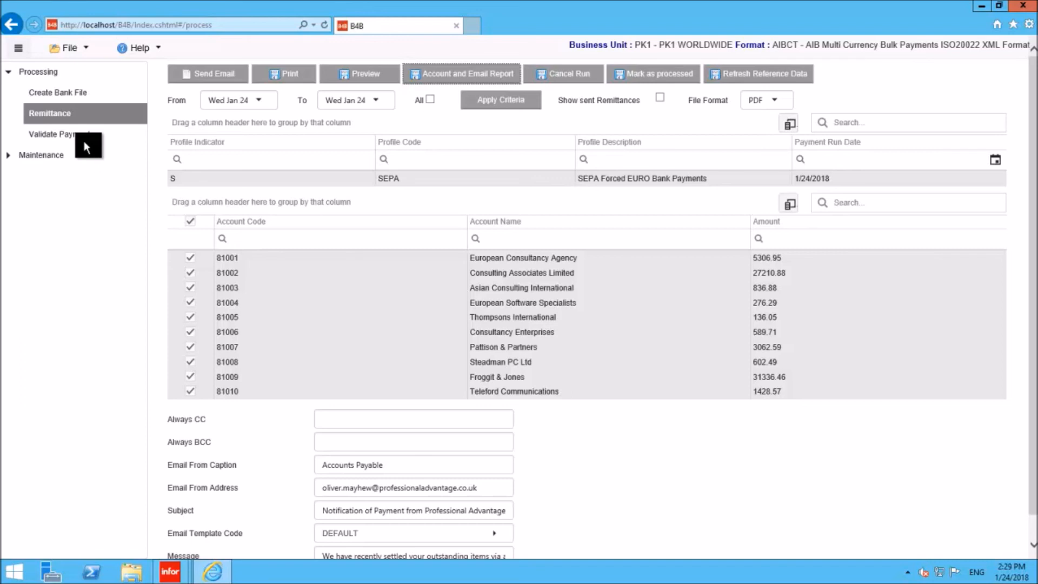
# - Expand the Maintenance section of B4B Web
pyautogui.click(8, 155)
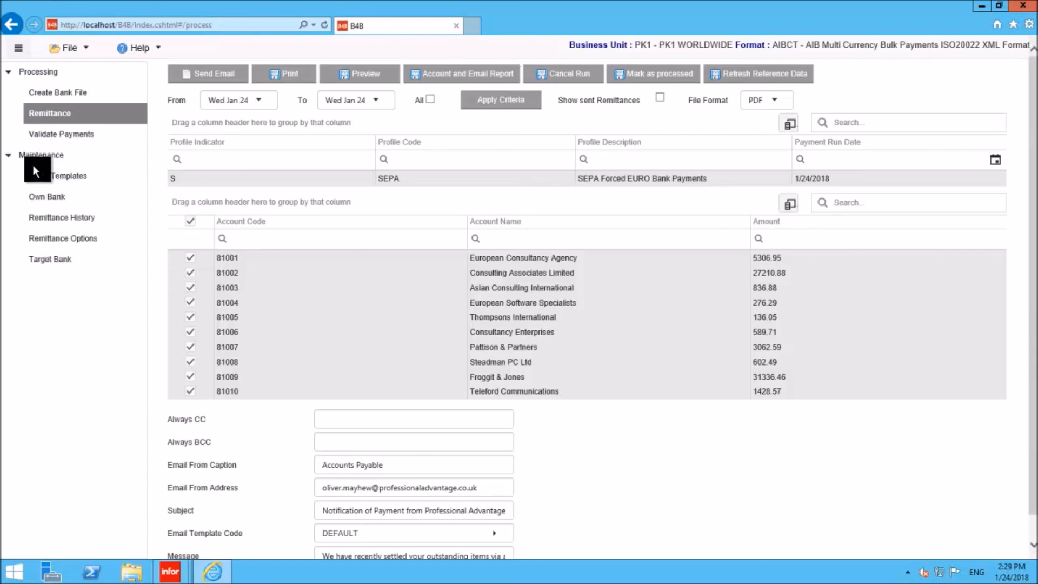